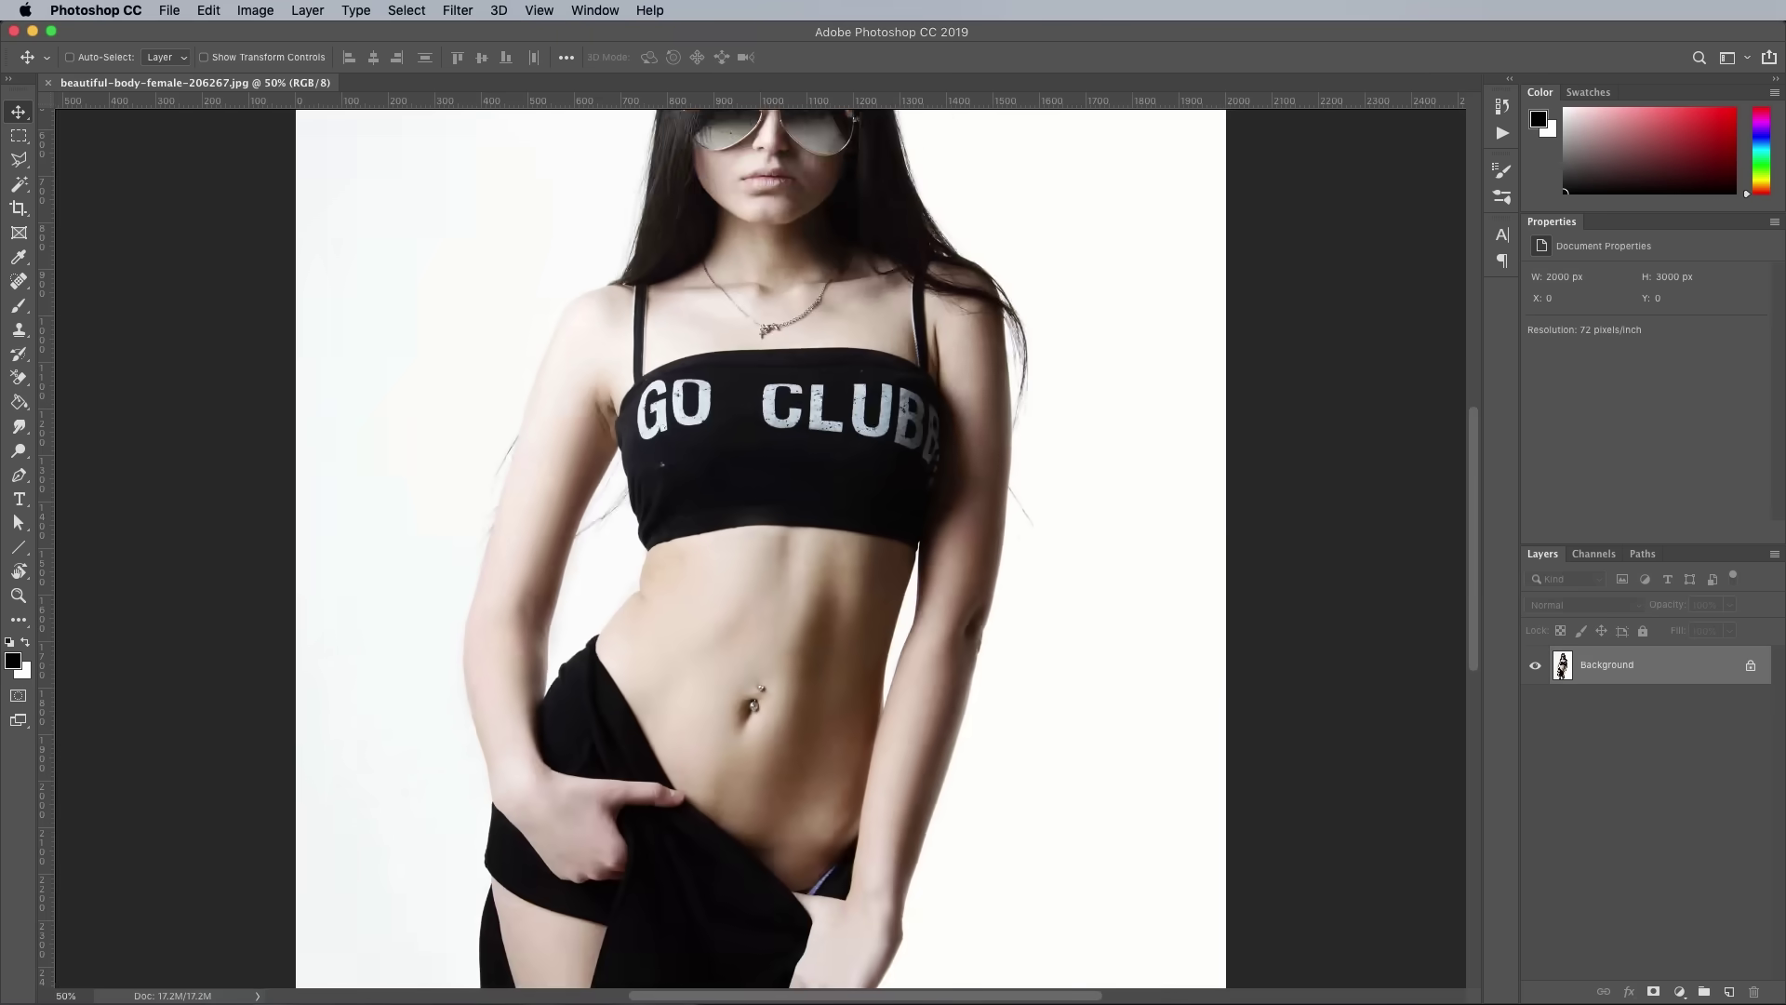
key(super+equal)
Convert the Background layer to a smart object
scroll(1200, 823, down, 3)
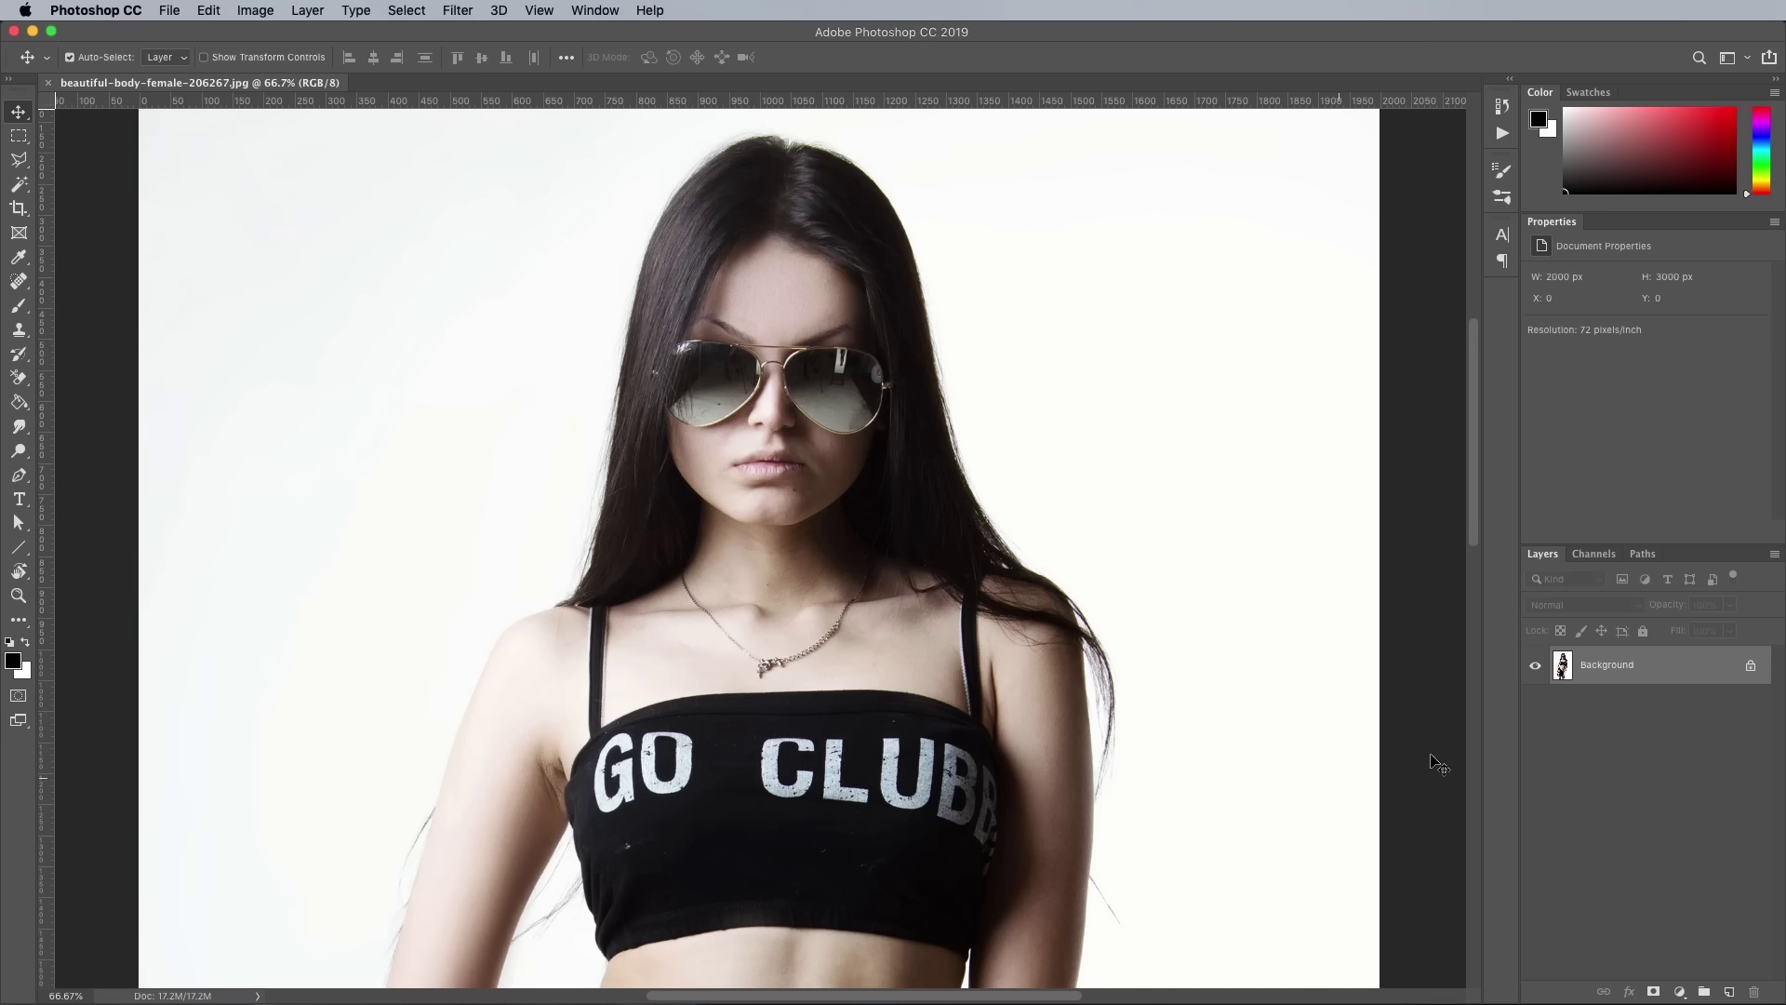
right_click(1677, 669)
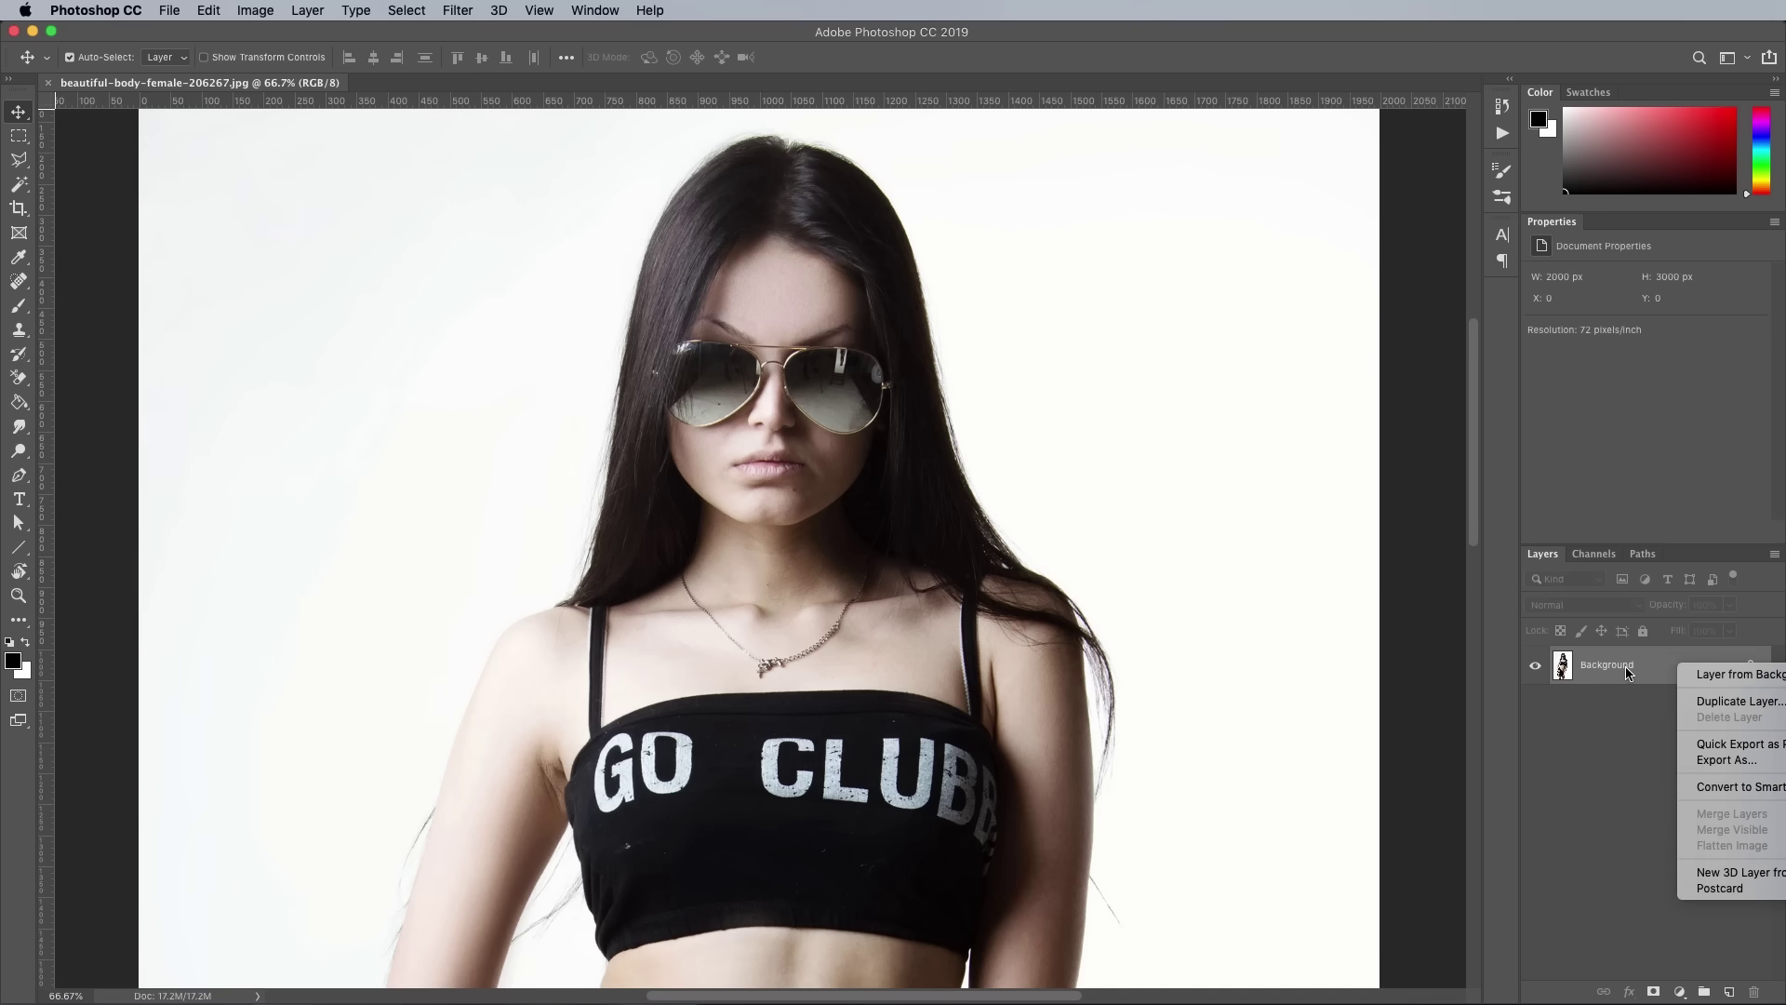
right_click(1629, 672)
click(1691, 790)
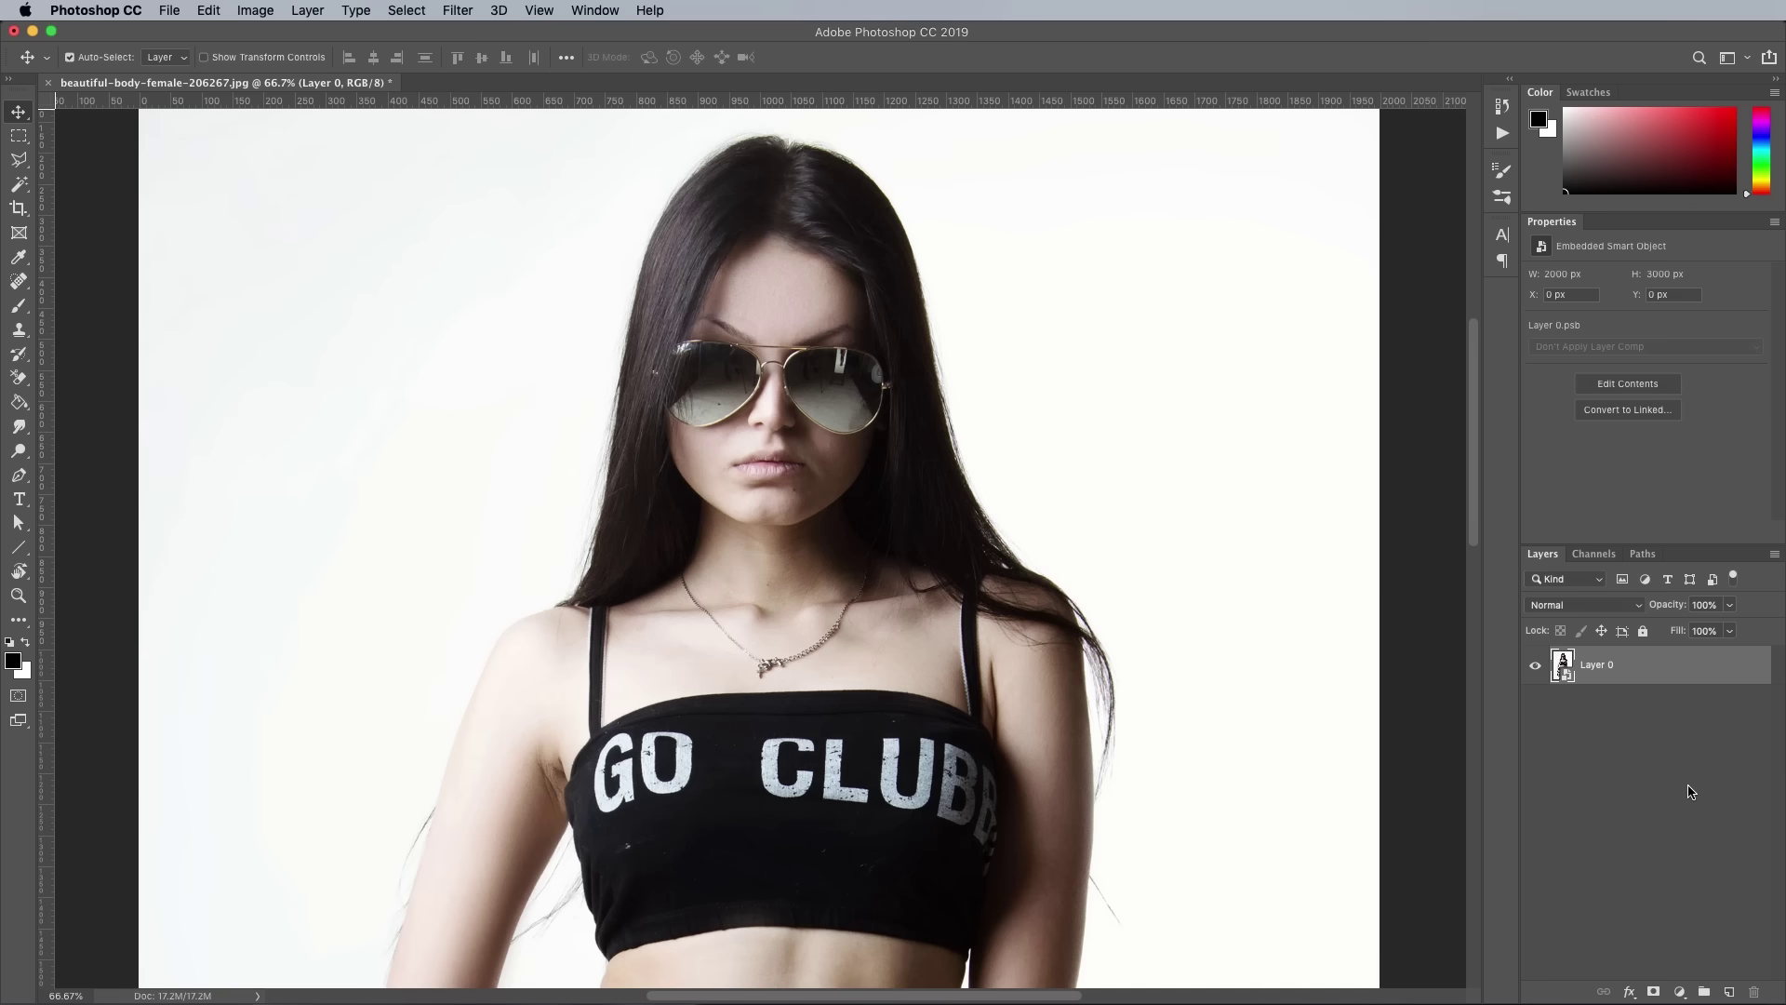
Apply a Shadows/Highlights adjustment to the smart object with shadows amount 35%, tone 50%, radius 30 px and highlights amount 0%
click(255, 10)
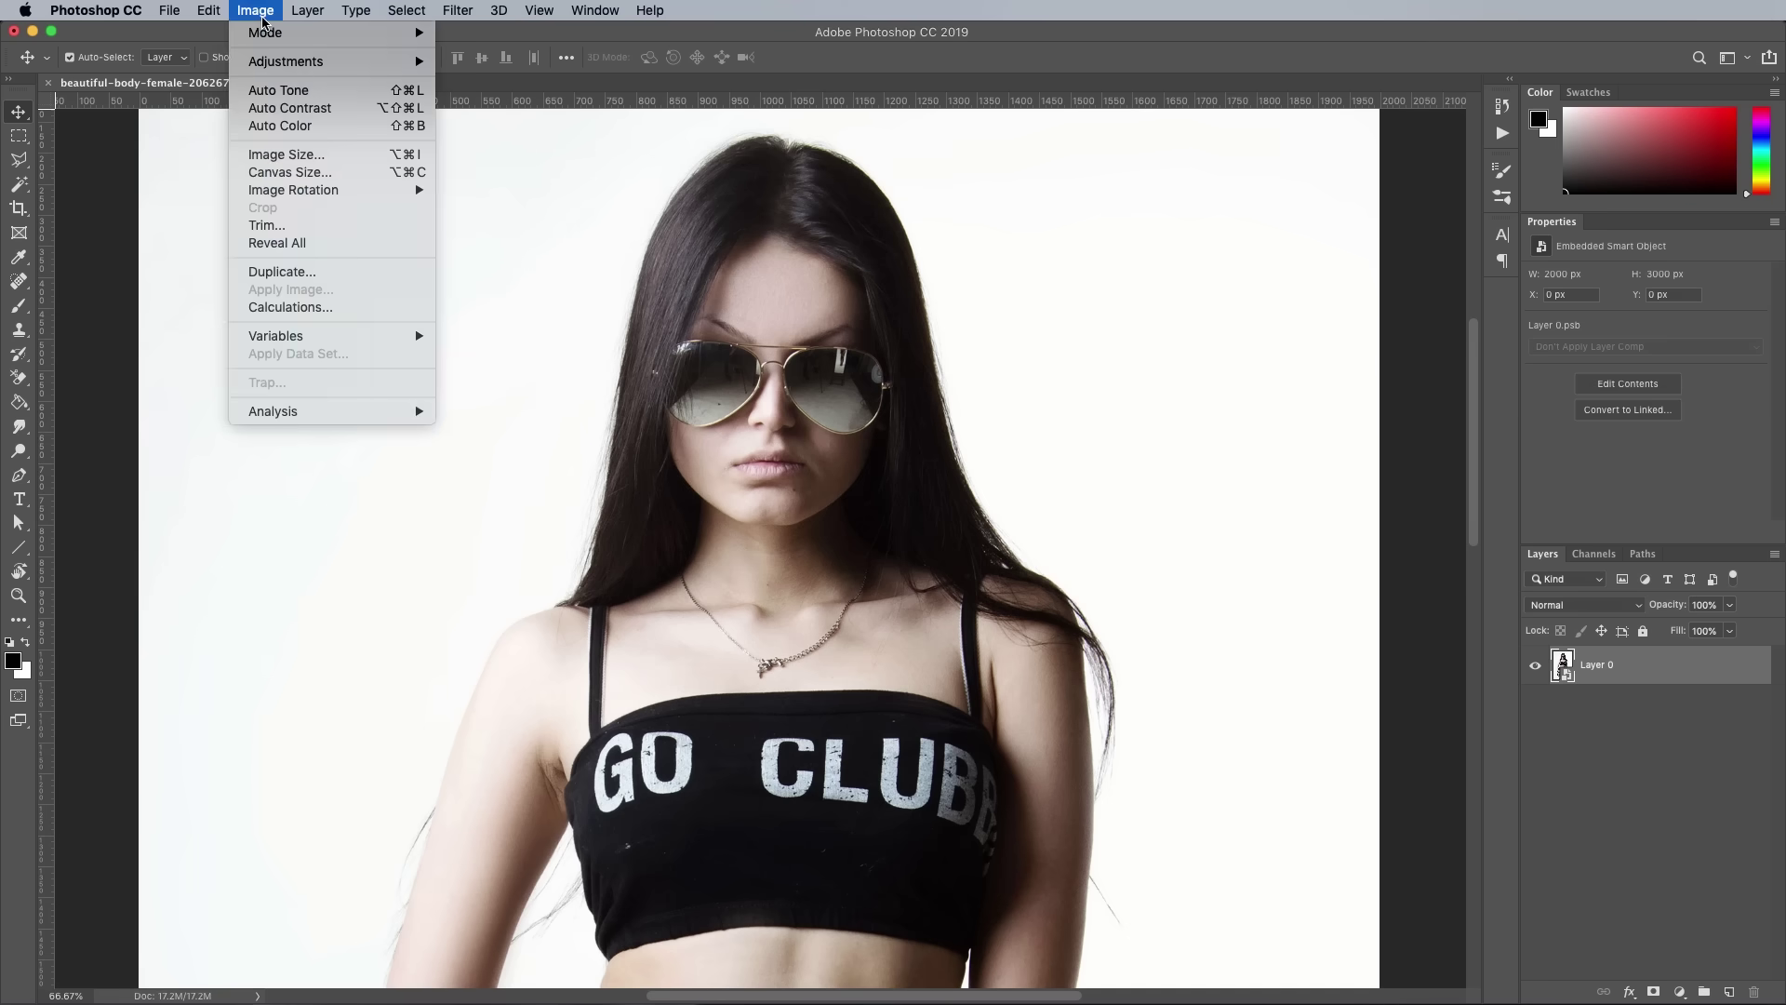
mouse_move(284, 63)
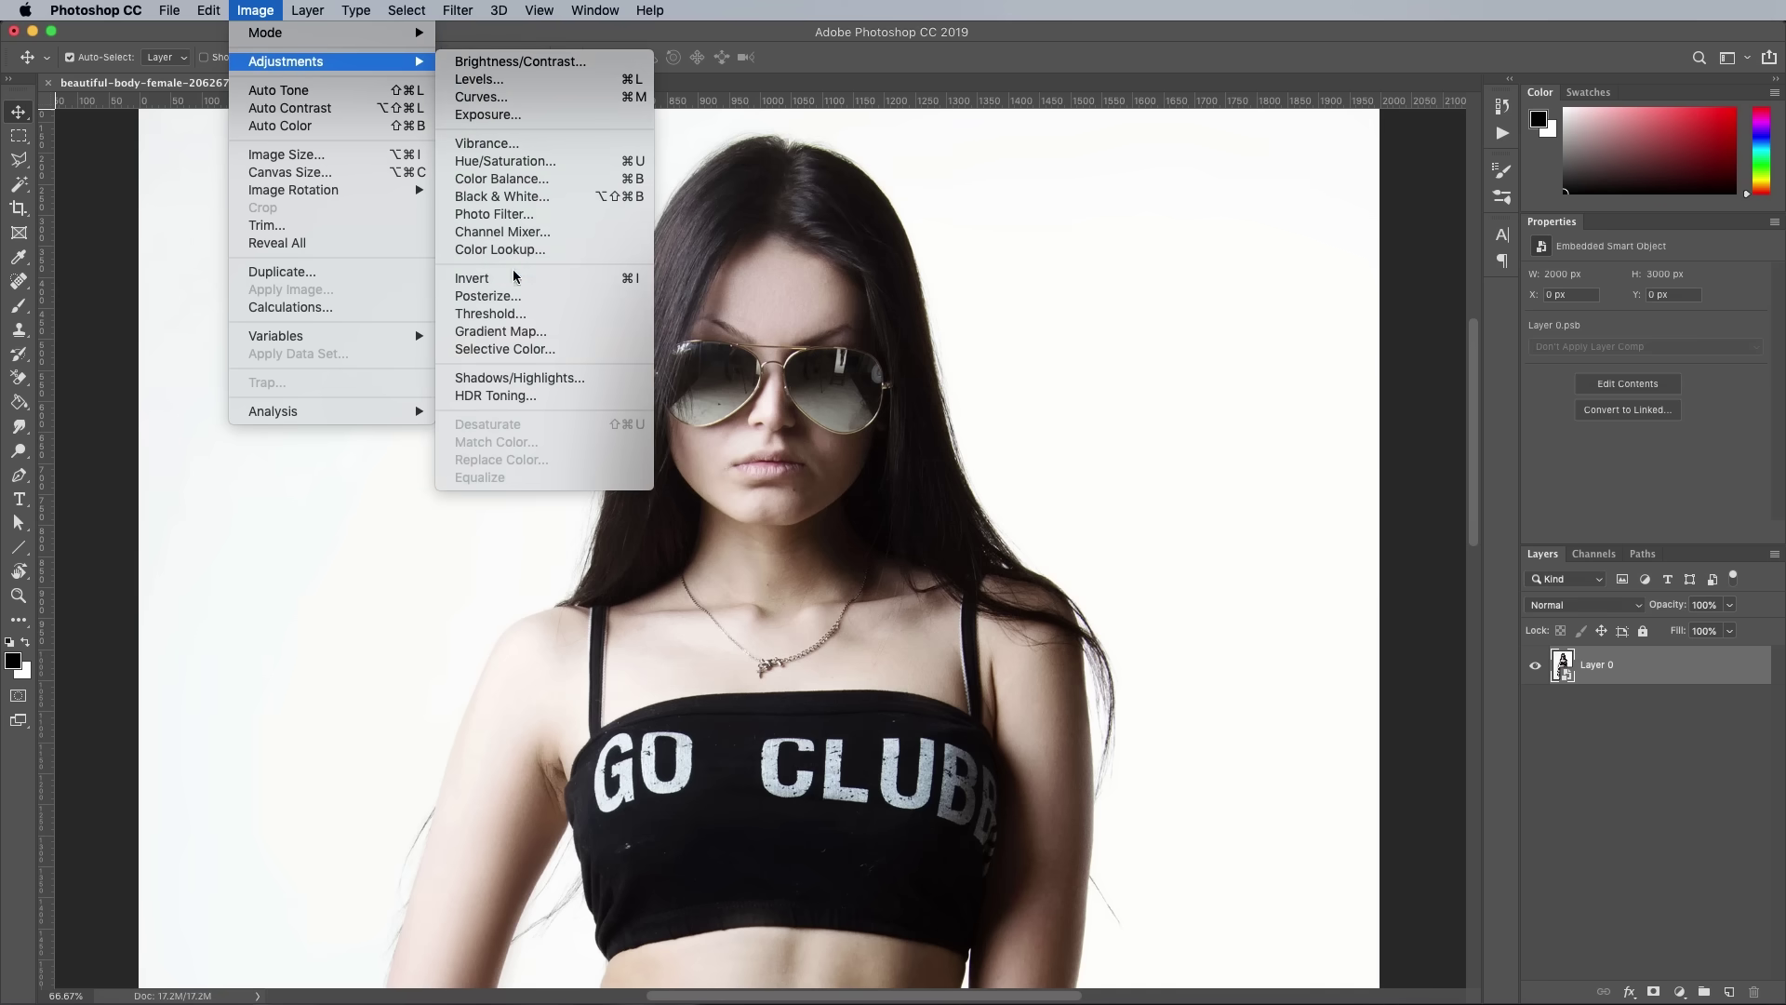
click(522, 375)
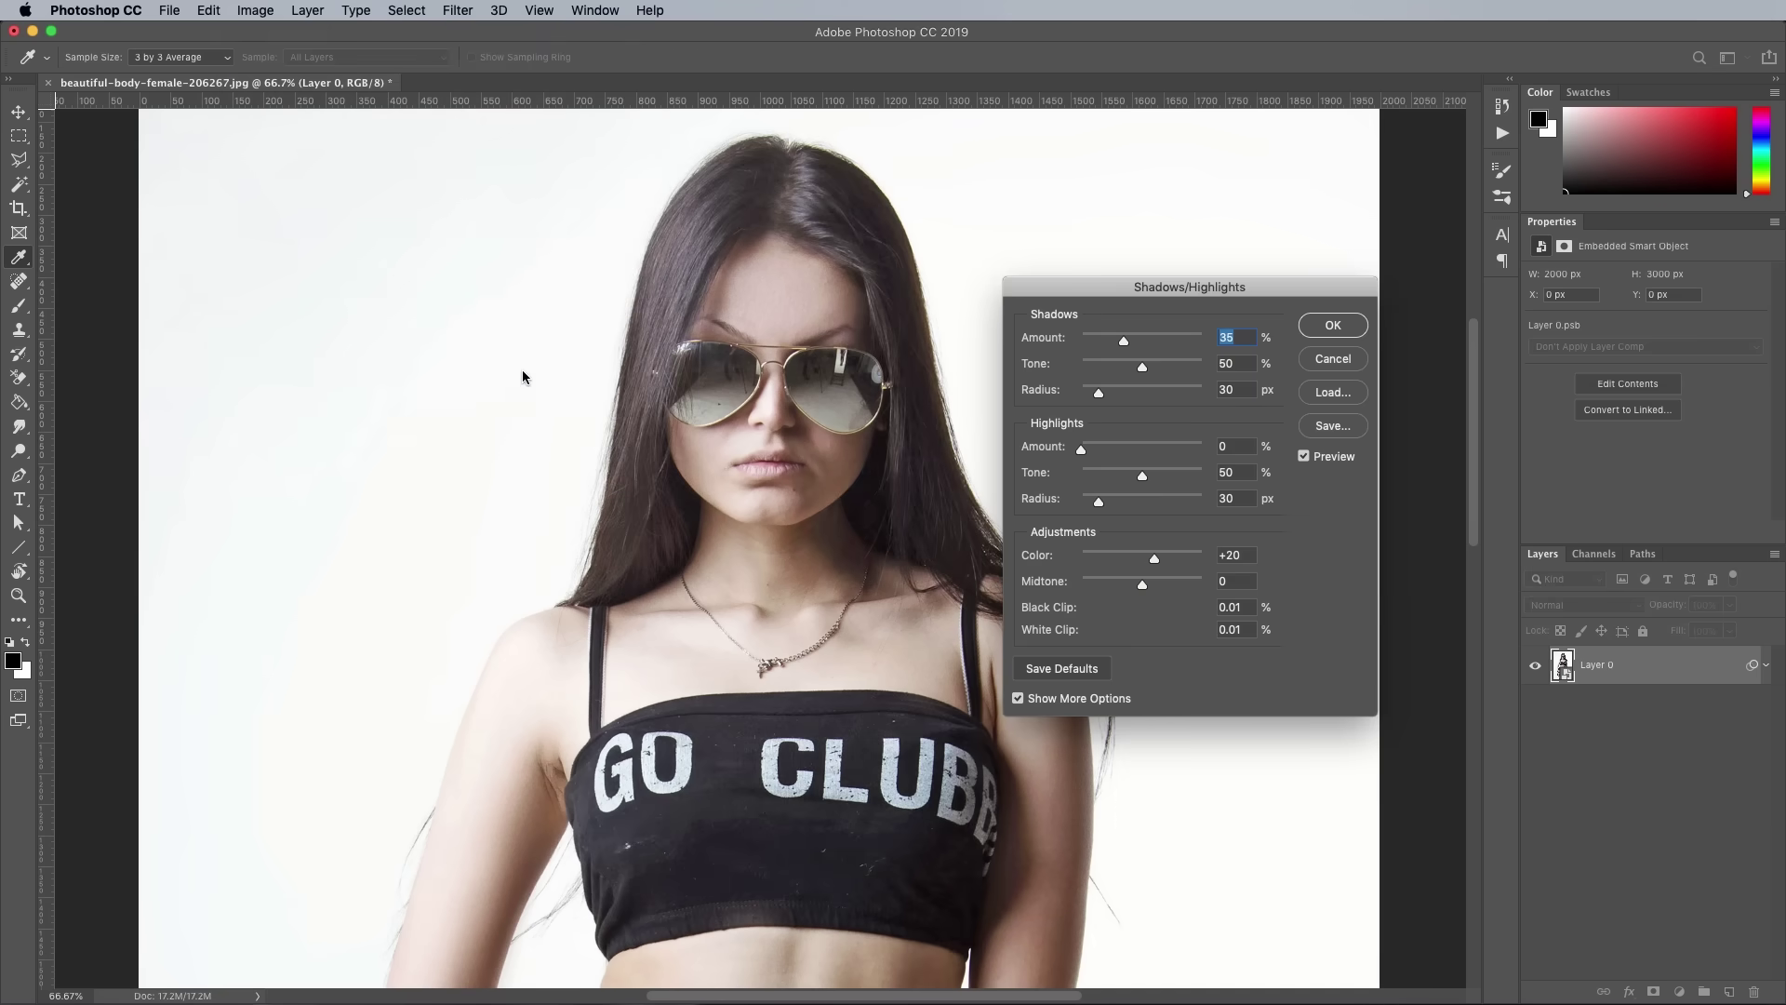
click(1309, 331)
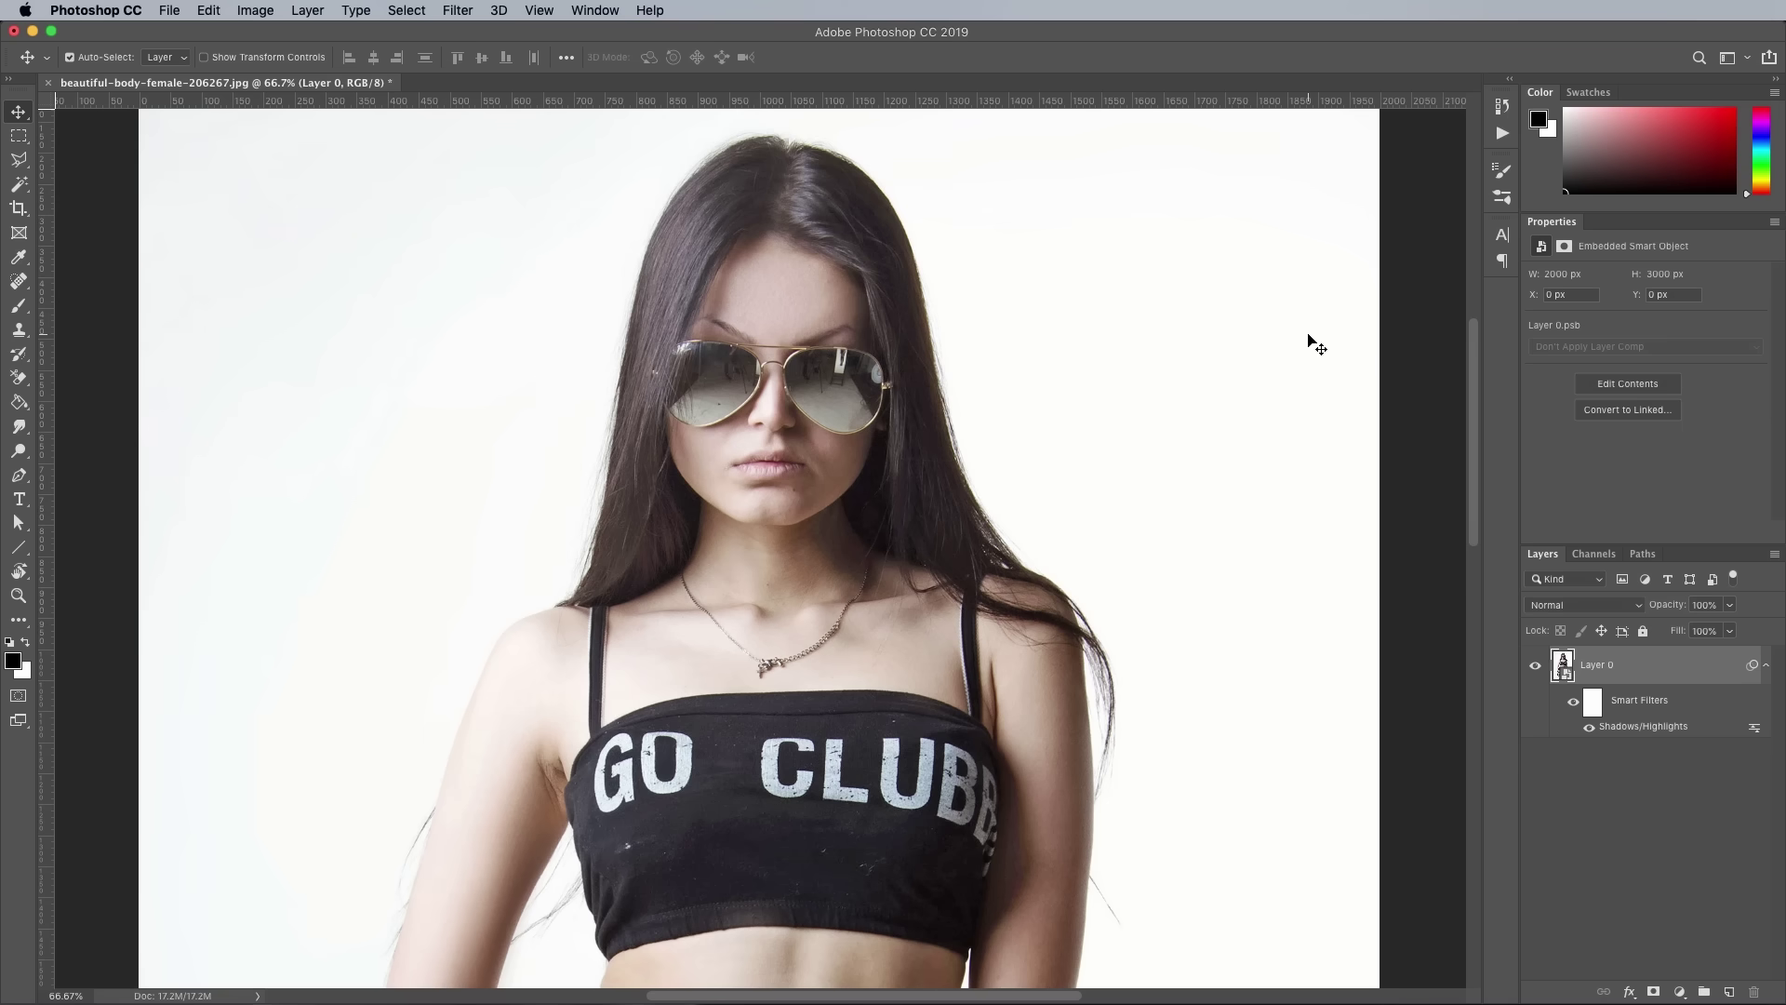
Apply the Oil Paint filter with stylization 2.0, cleanliness 10.0, scale 0.1, bristle detail 0.0 and lighting off
click(452, 9)
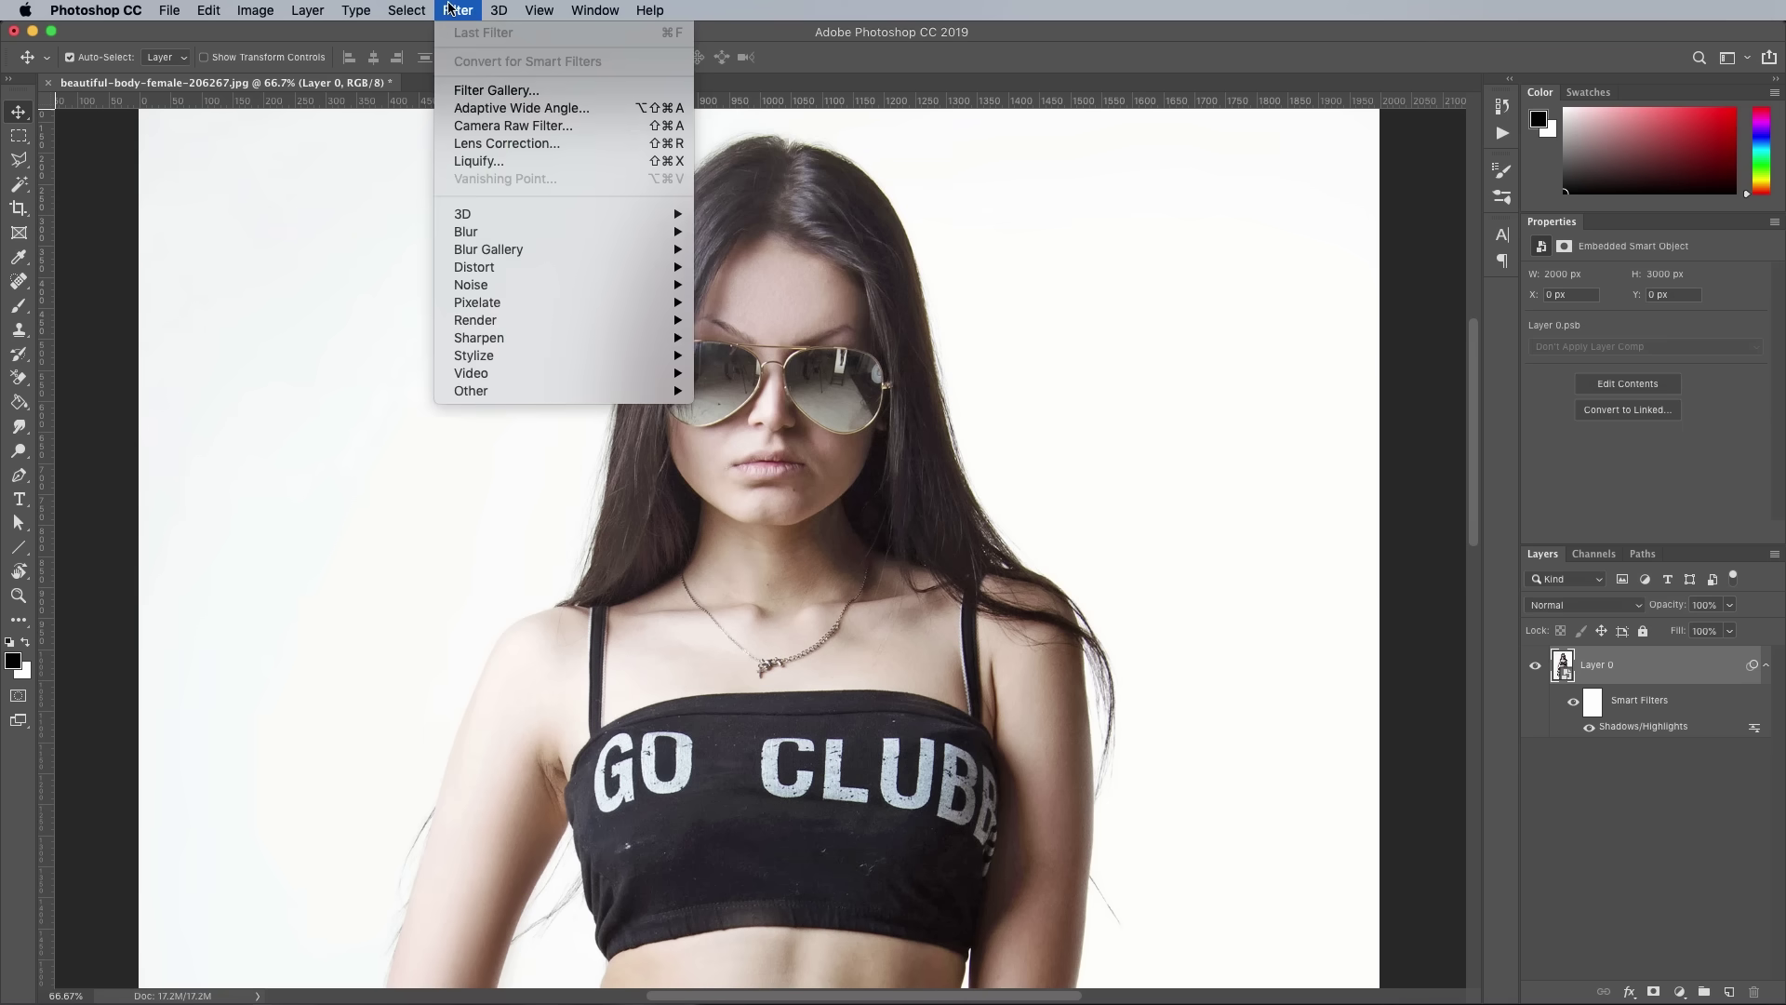
mouse_move(538, 354)
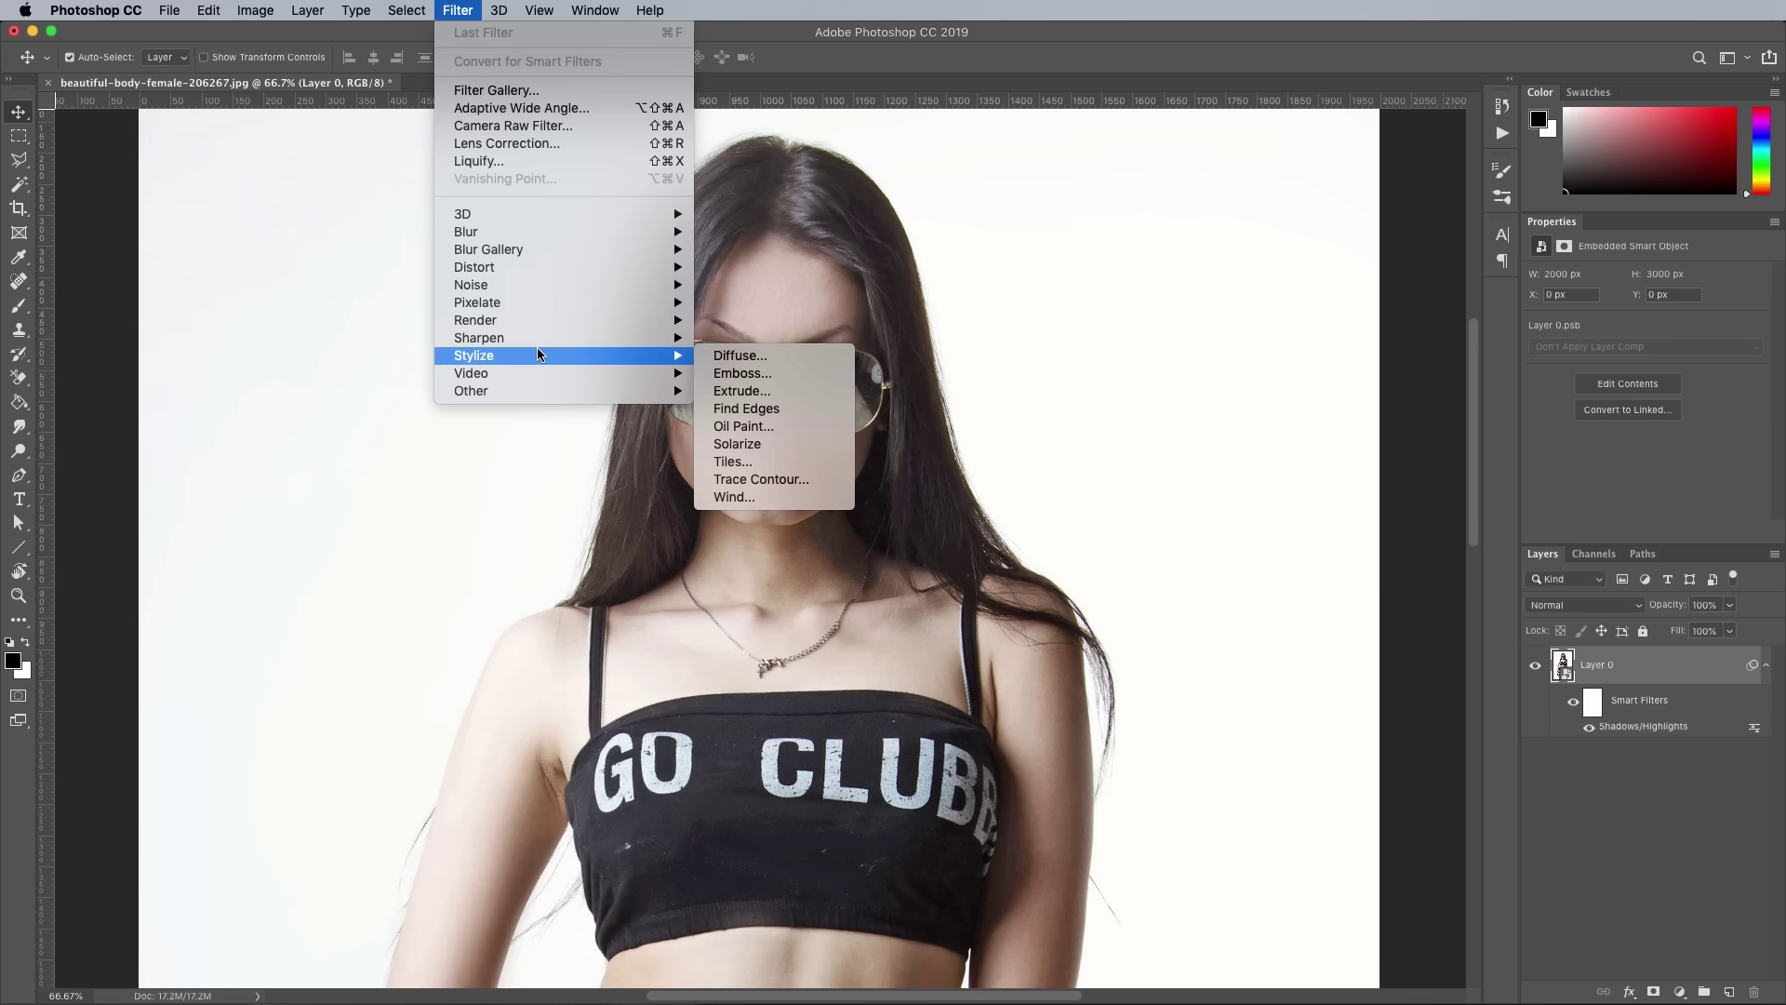
click(761, 428)
drag(1647, 316, 1212, 250)
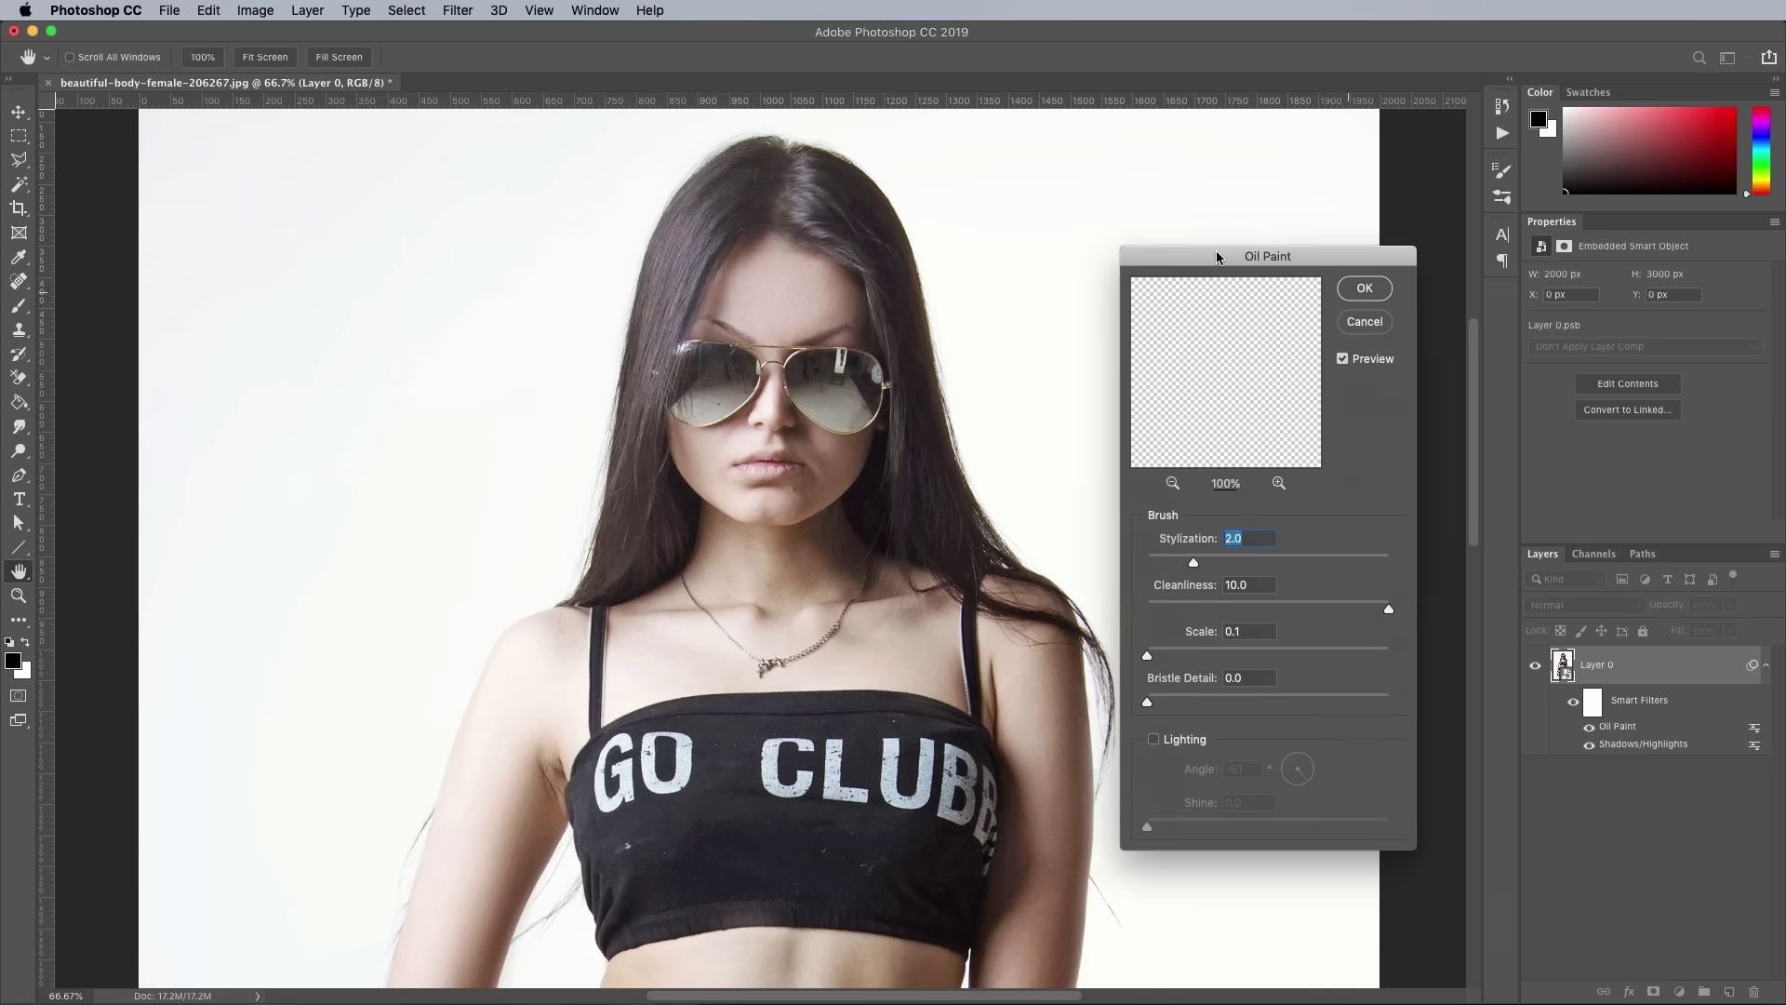
click(1235, 527)
double_click(1235, 528)
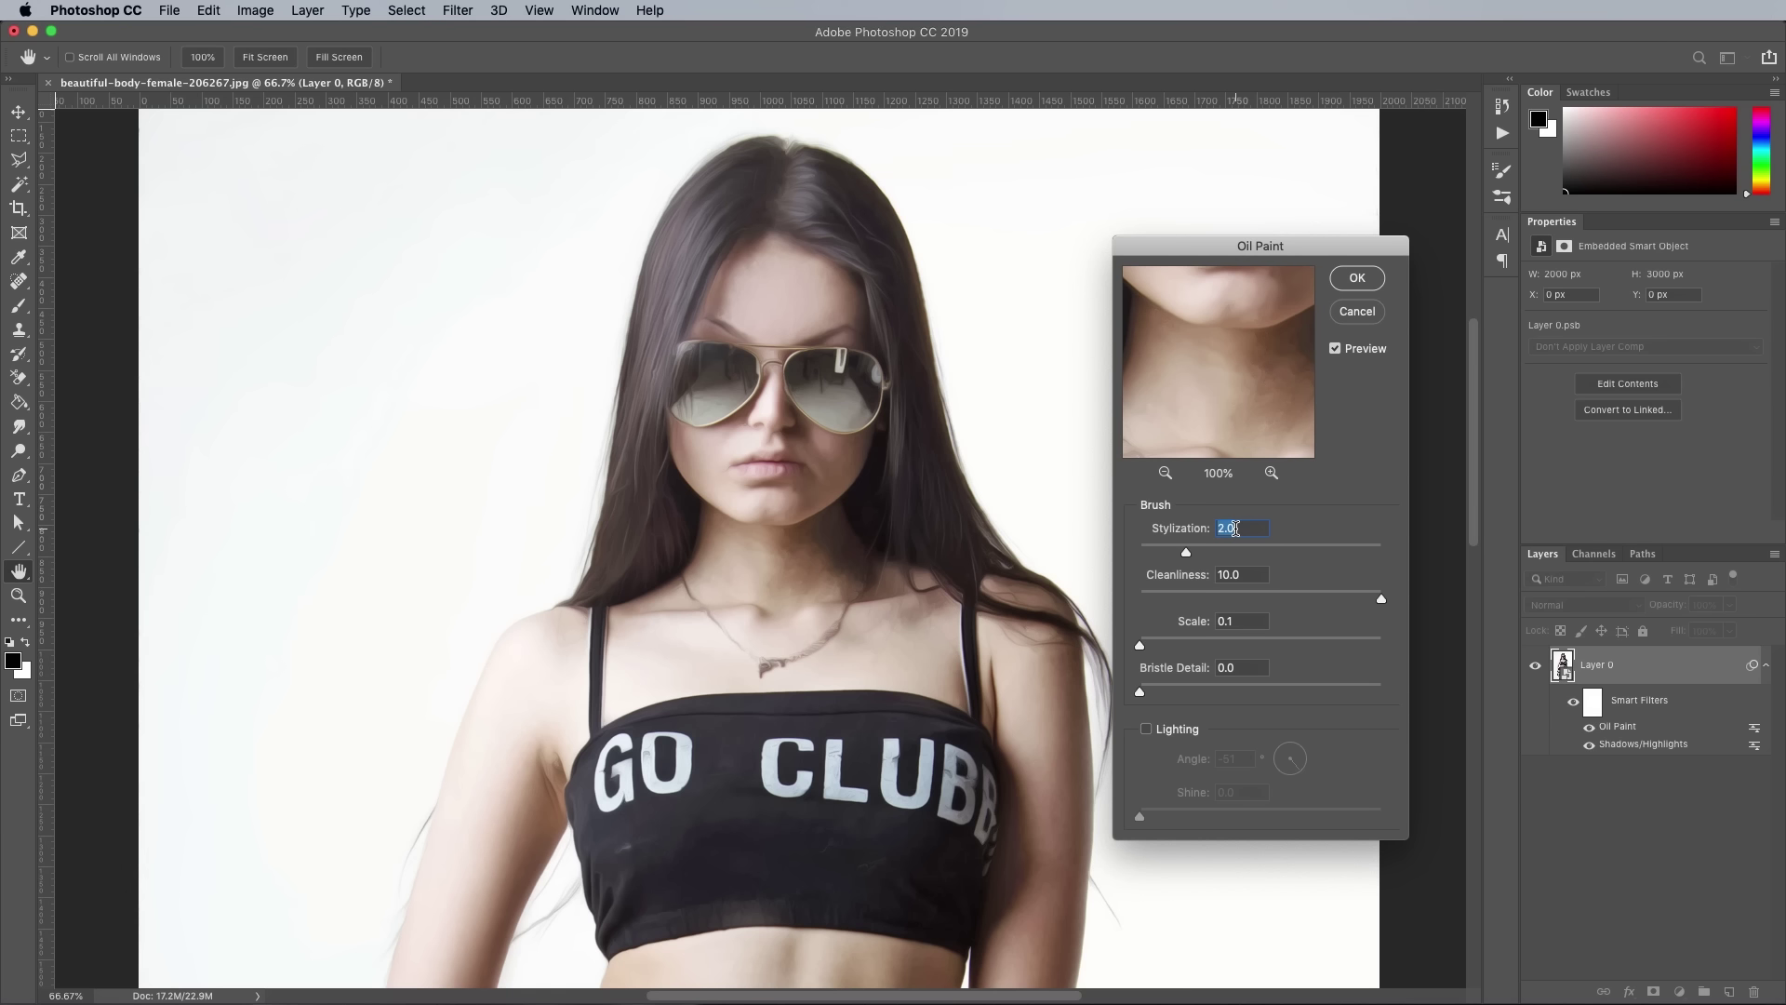
double_click(1251, 577)
click(1355, 280)
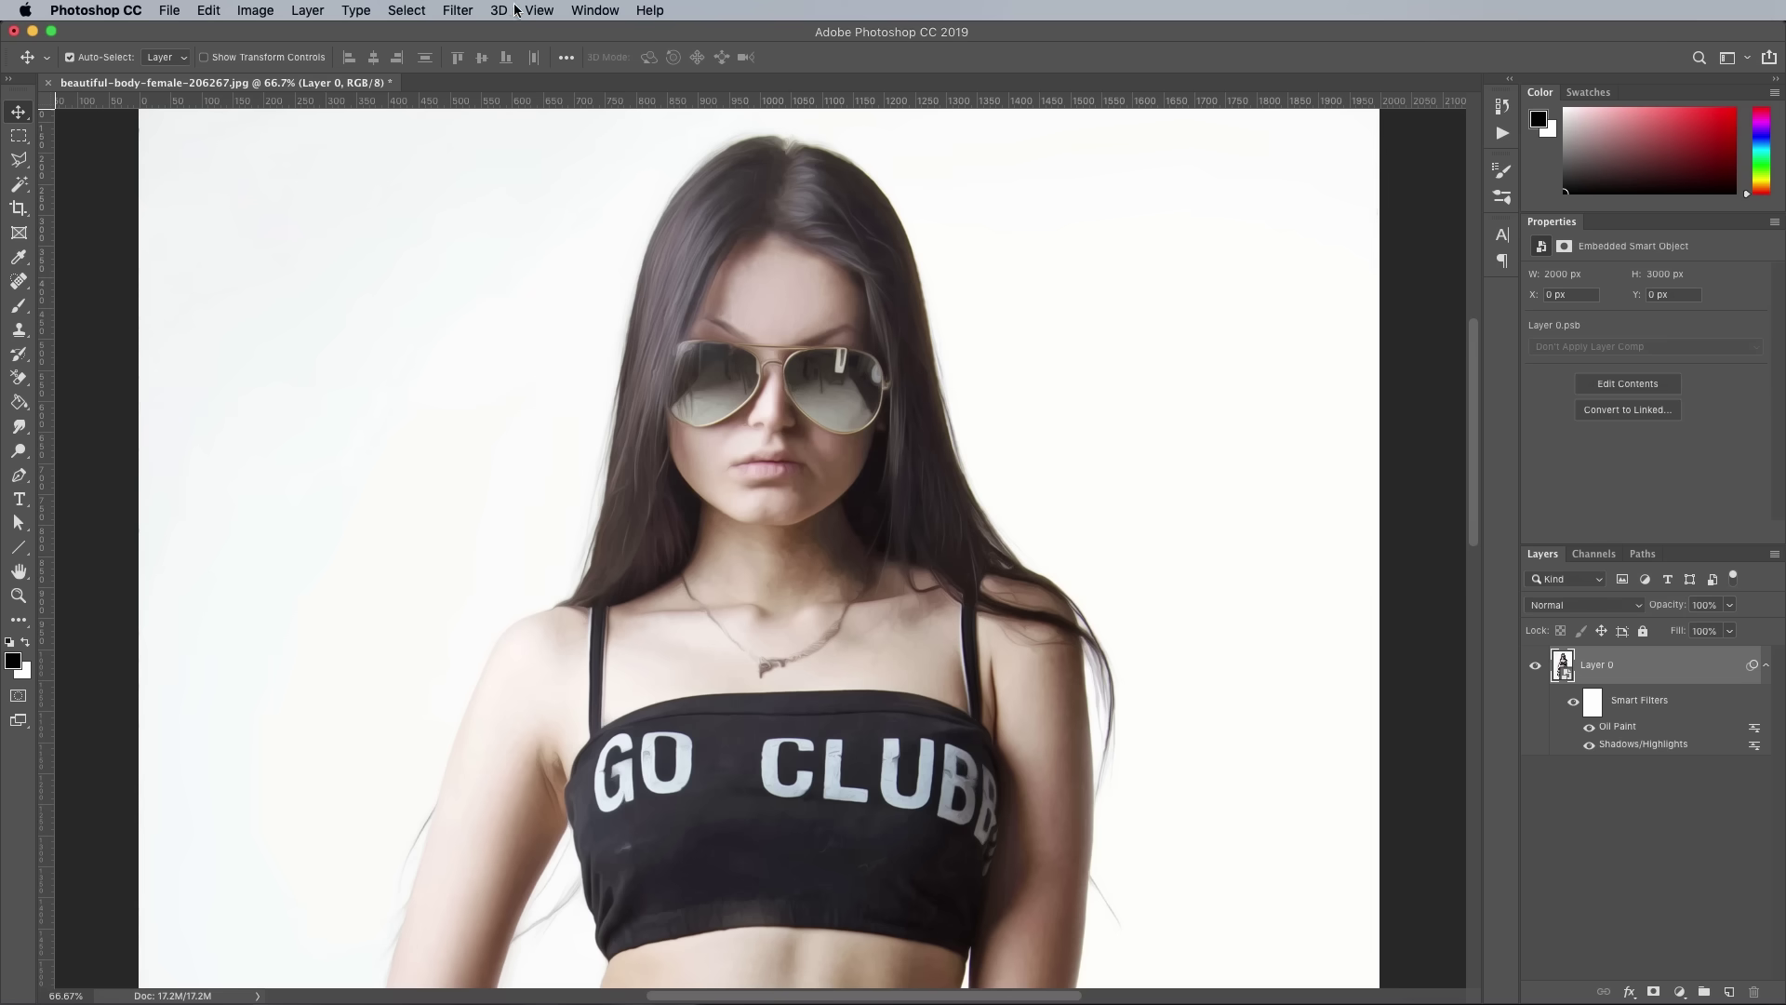
Apply the Poster Edges effect from the Filter Gallery with edge thickness 0, edge intensity 1 and posterization 6
click(460, 10)
click(493, 90)
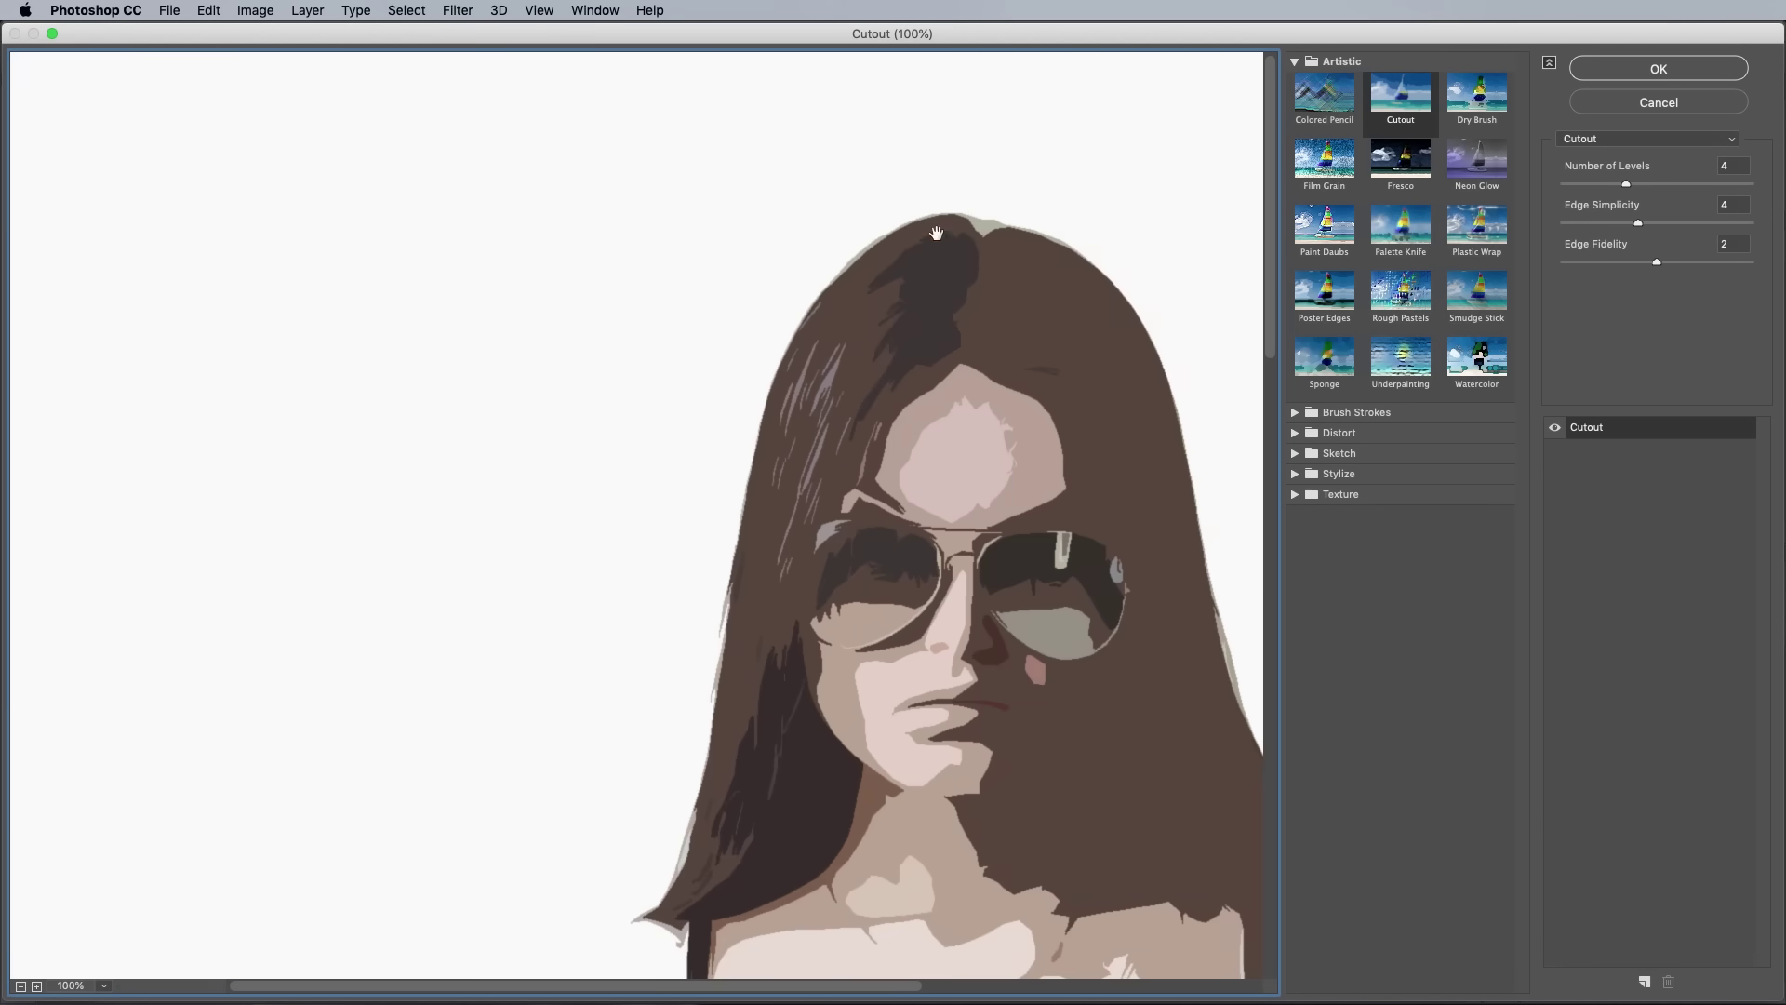
click(1324, 298)
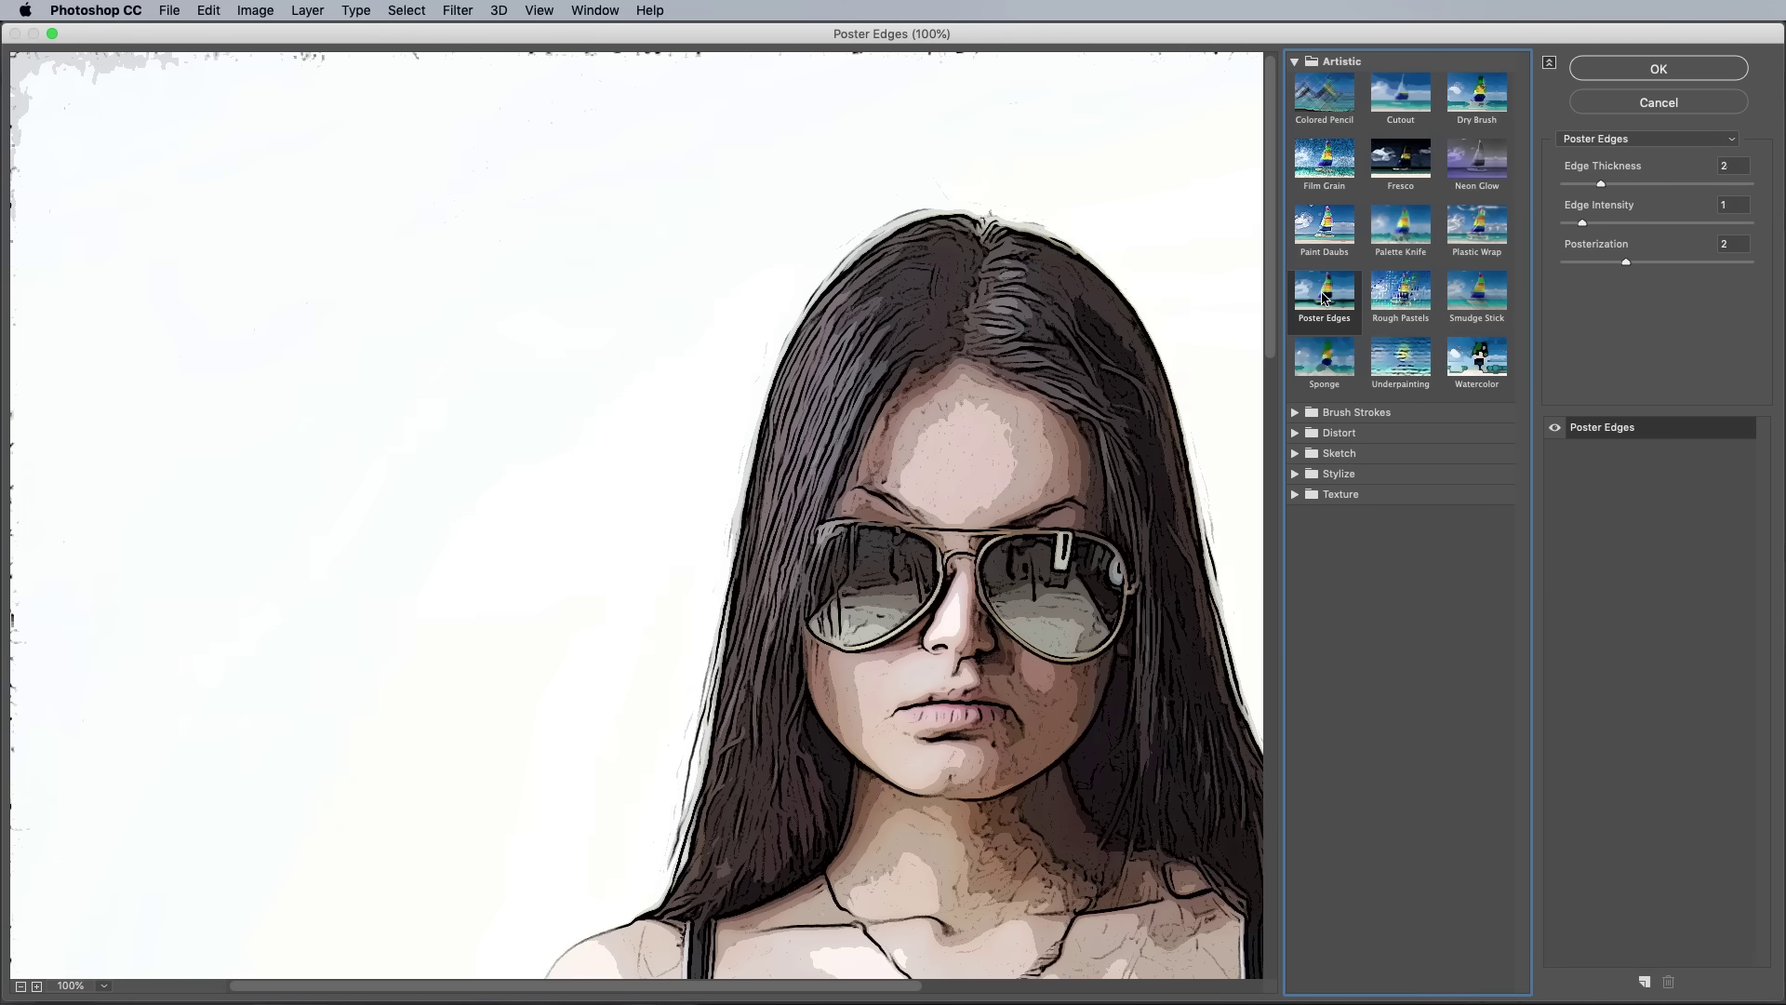
drag(1601, 183, 1544, 191)
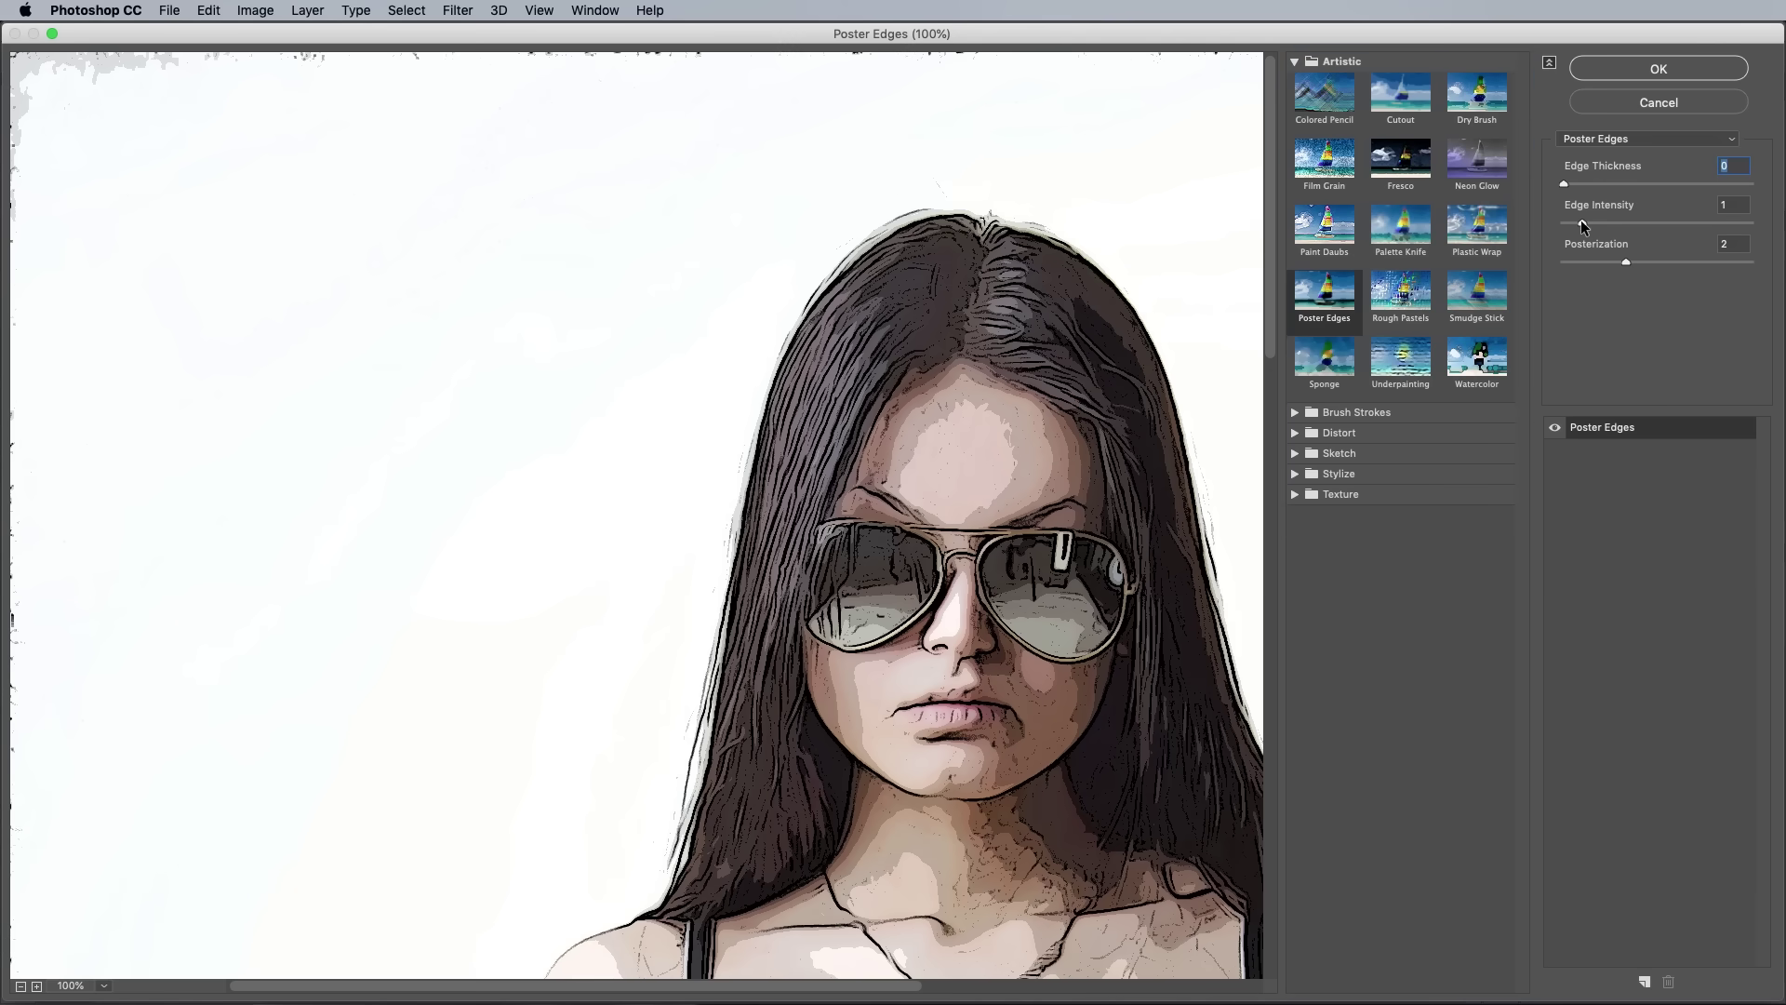
drag(1628, 261, 1767, 260)
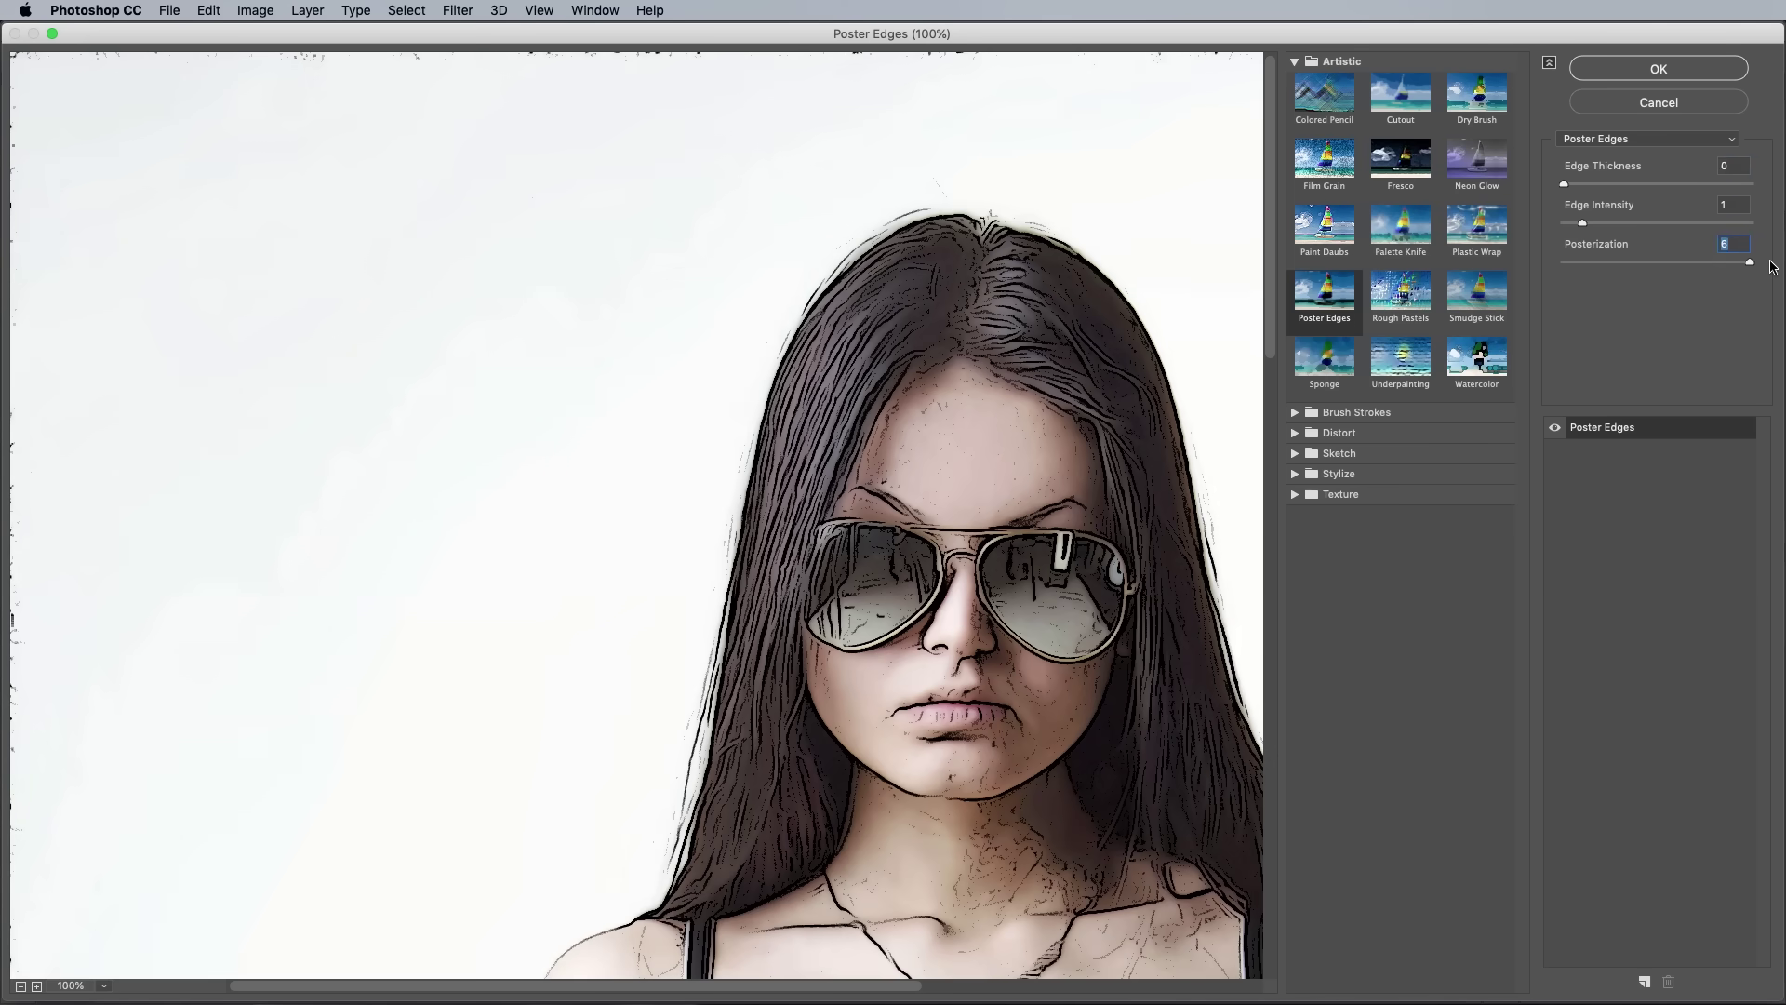
drag(1066, 628, 860, 368)
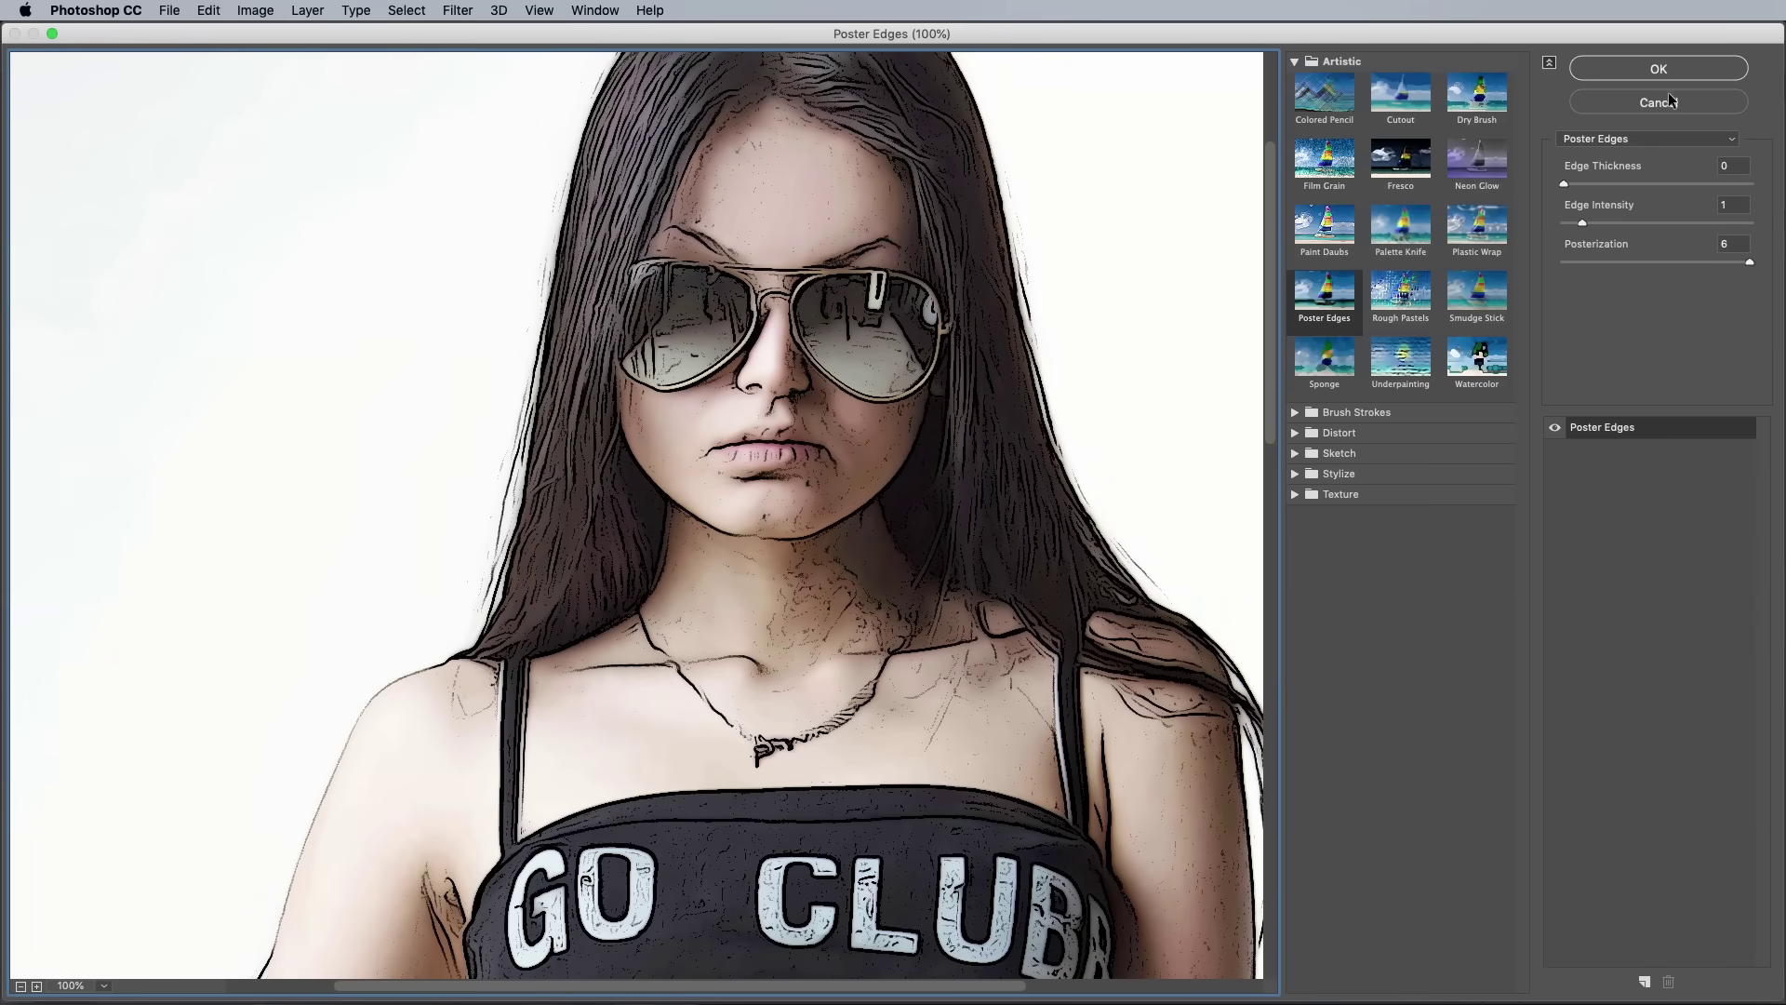
click(1674, 69)
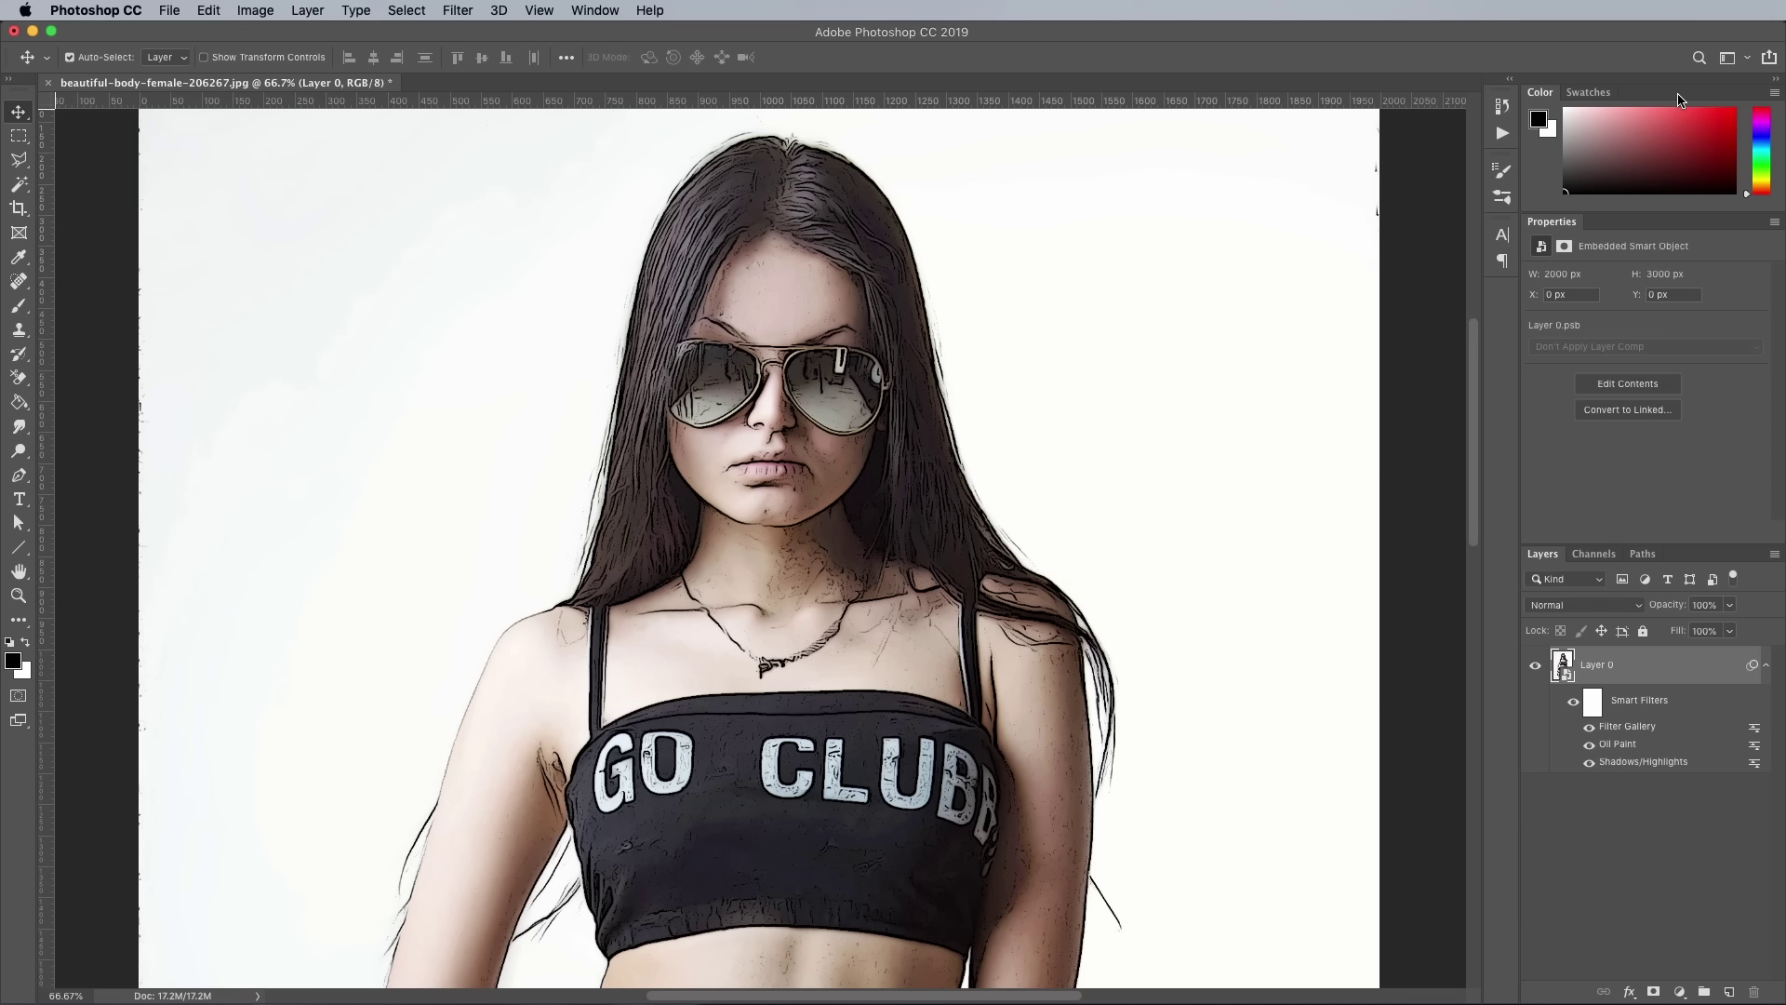
Set the Filter Gallery smart filter's blending opacity to 60% in Normal mode
double_click(1755, 733)
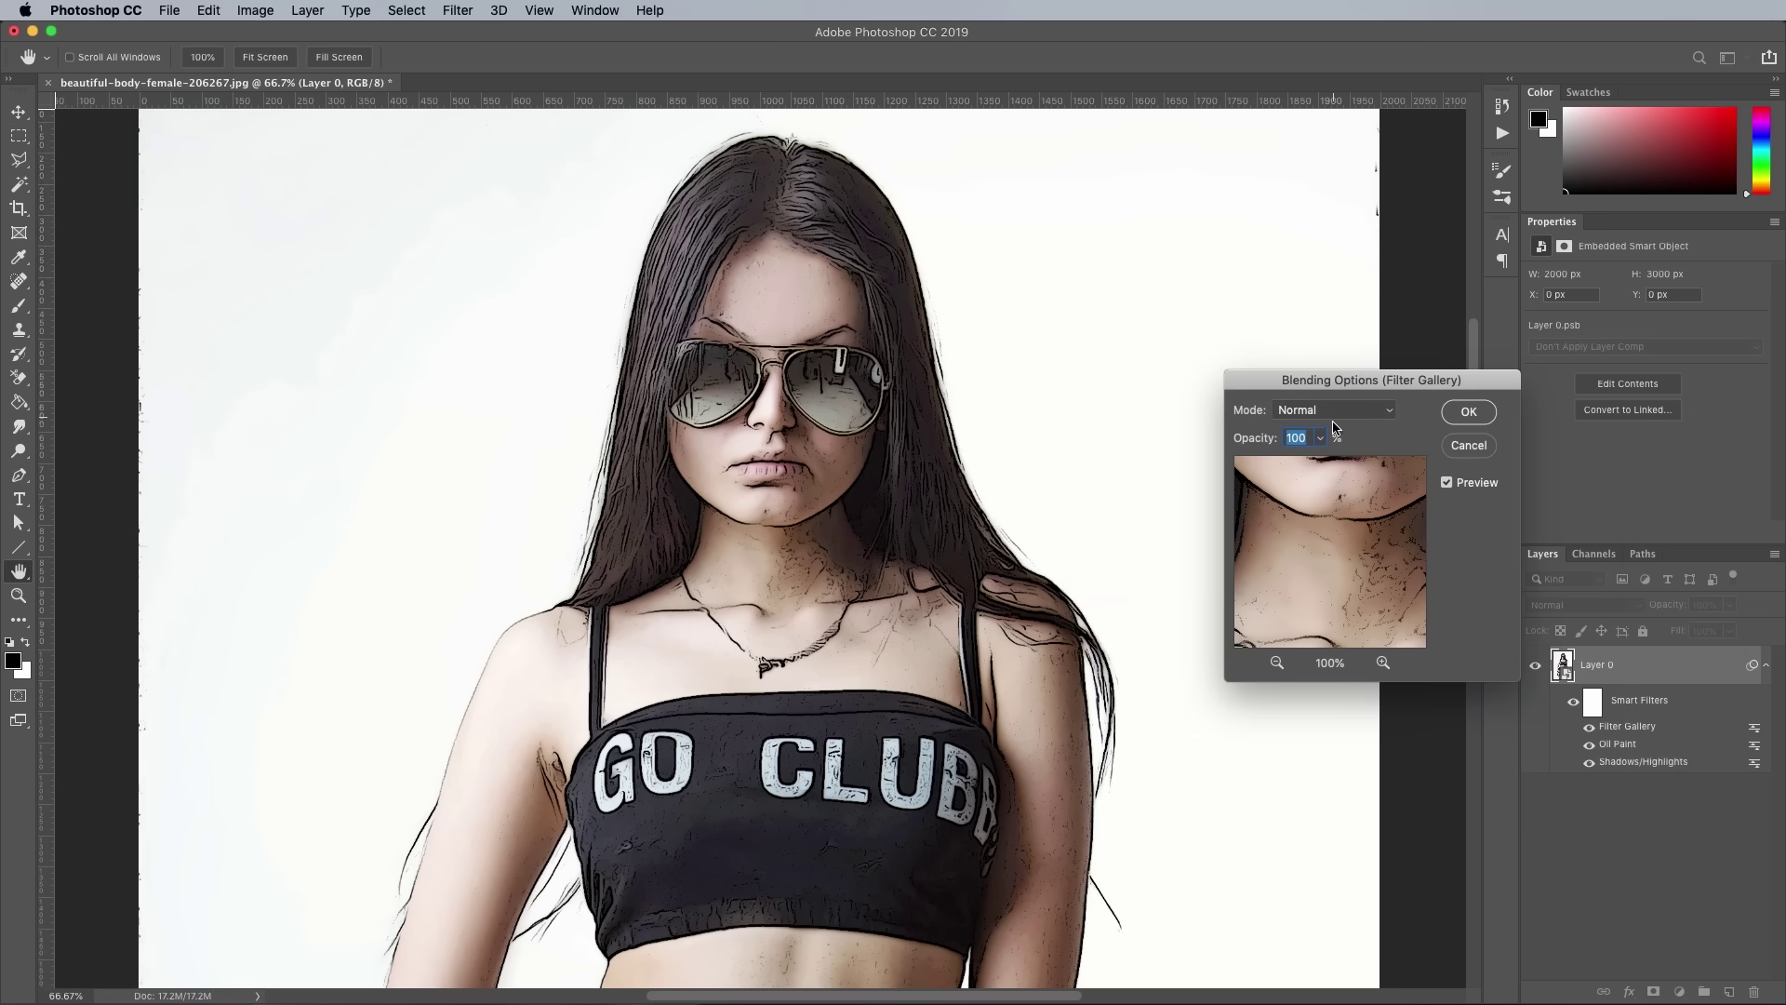
text(60)
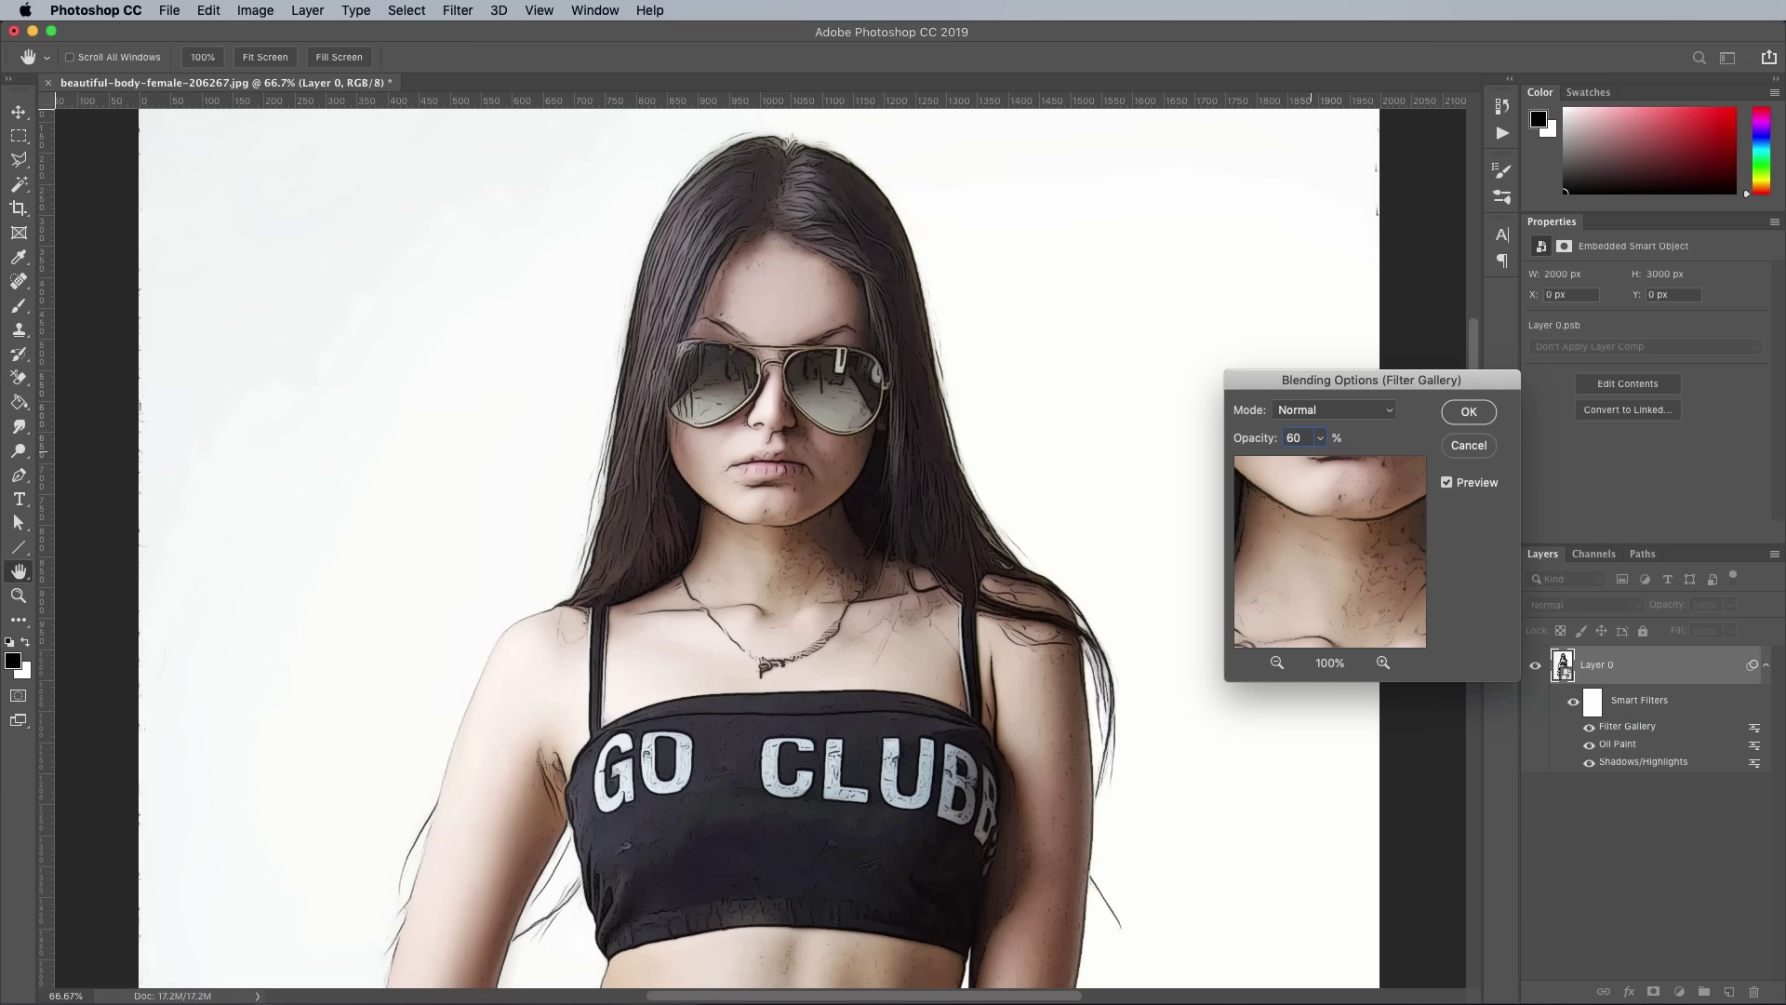
key(Tab)
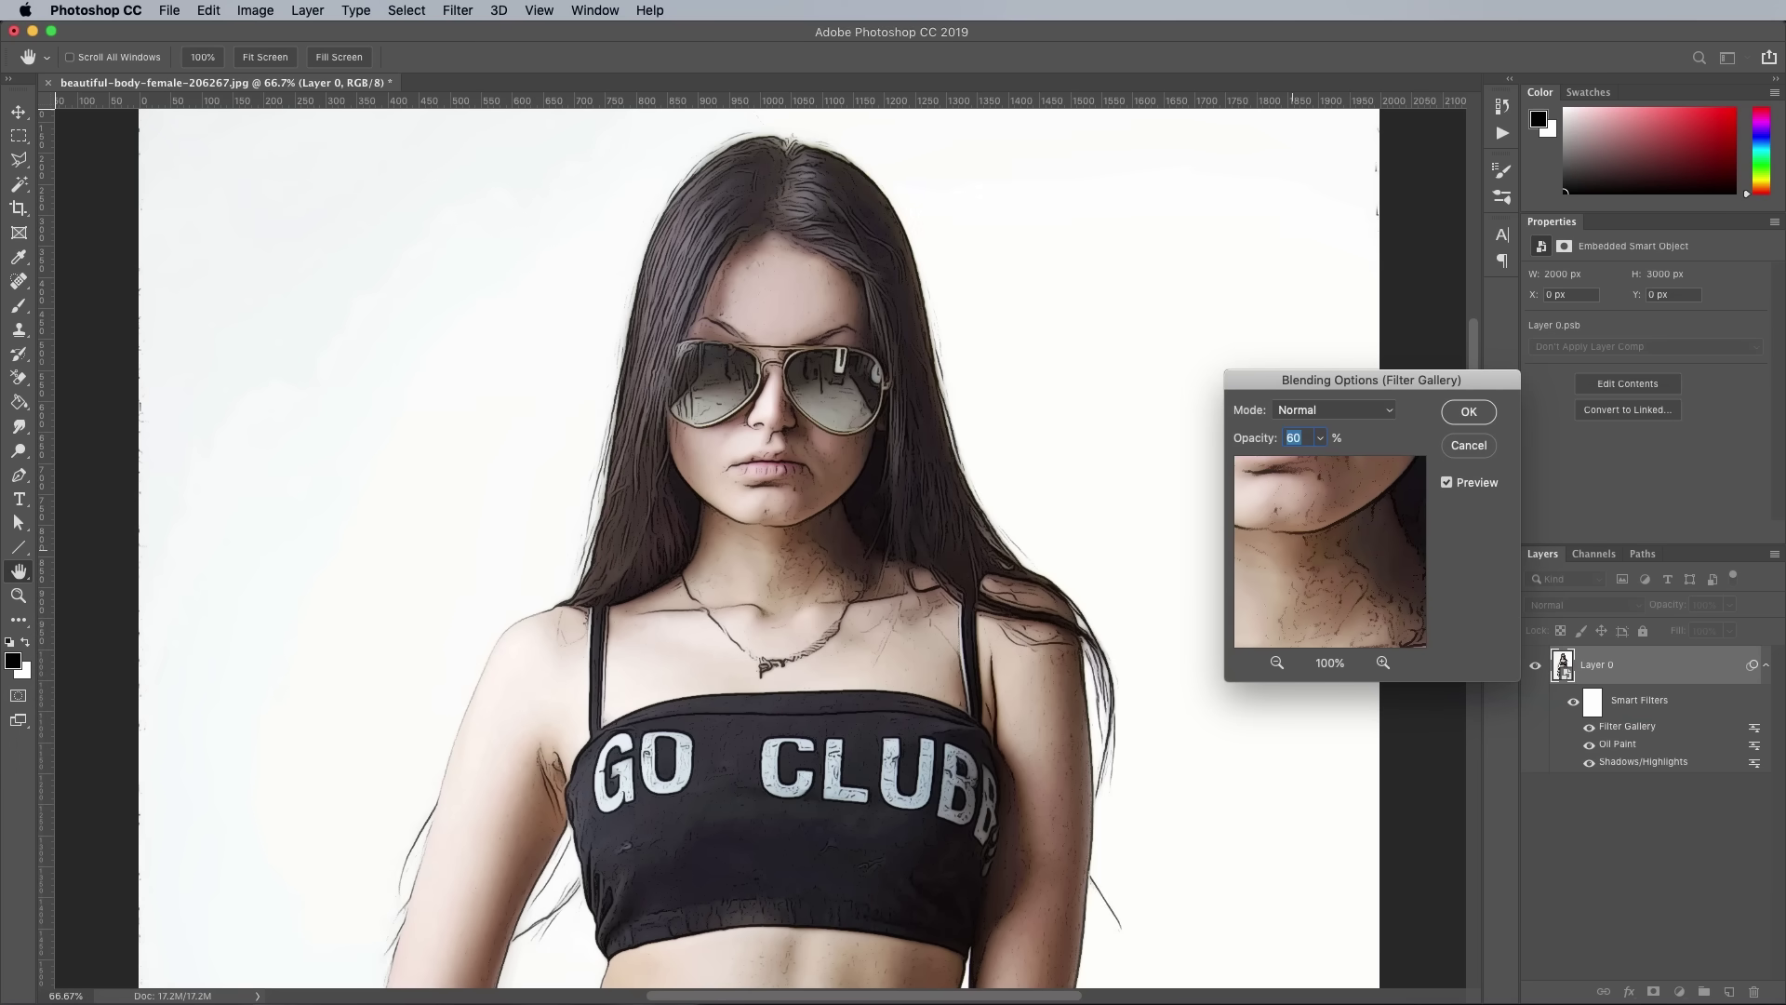
key(Return)
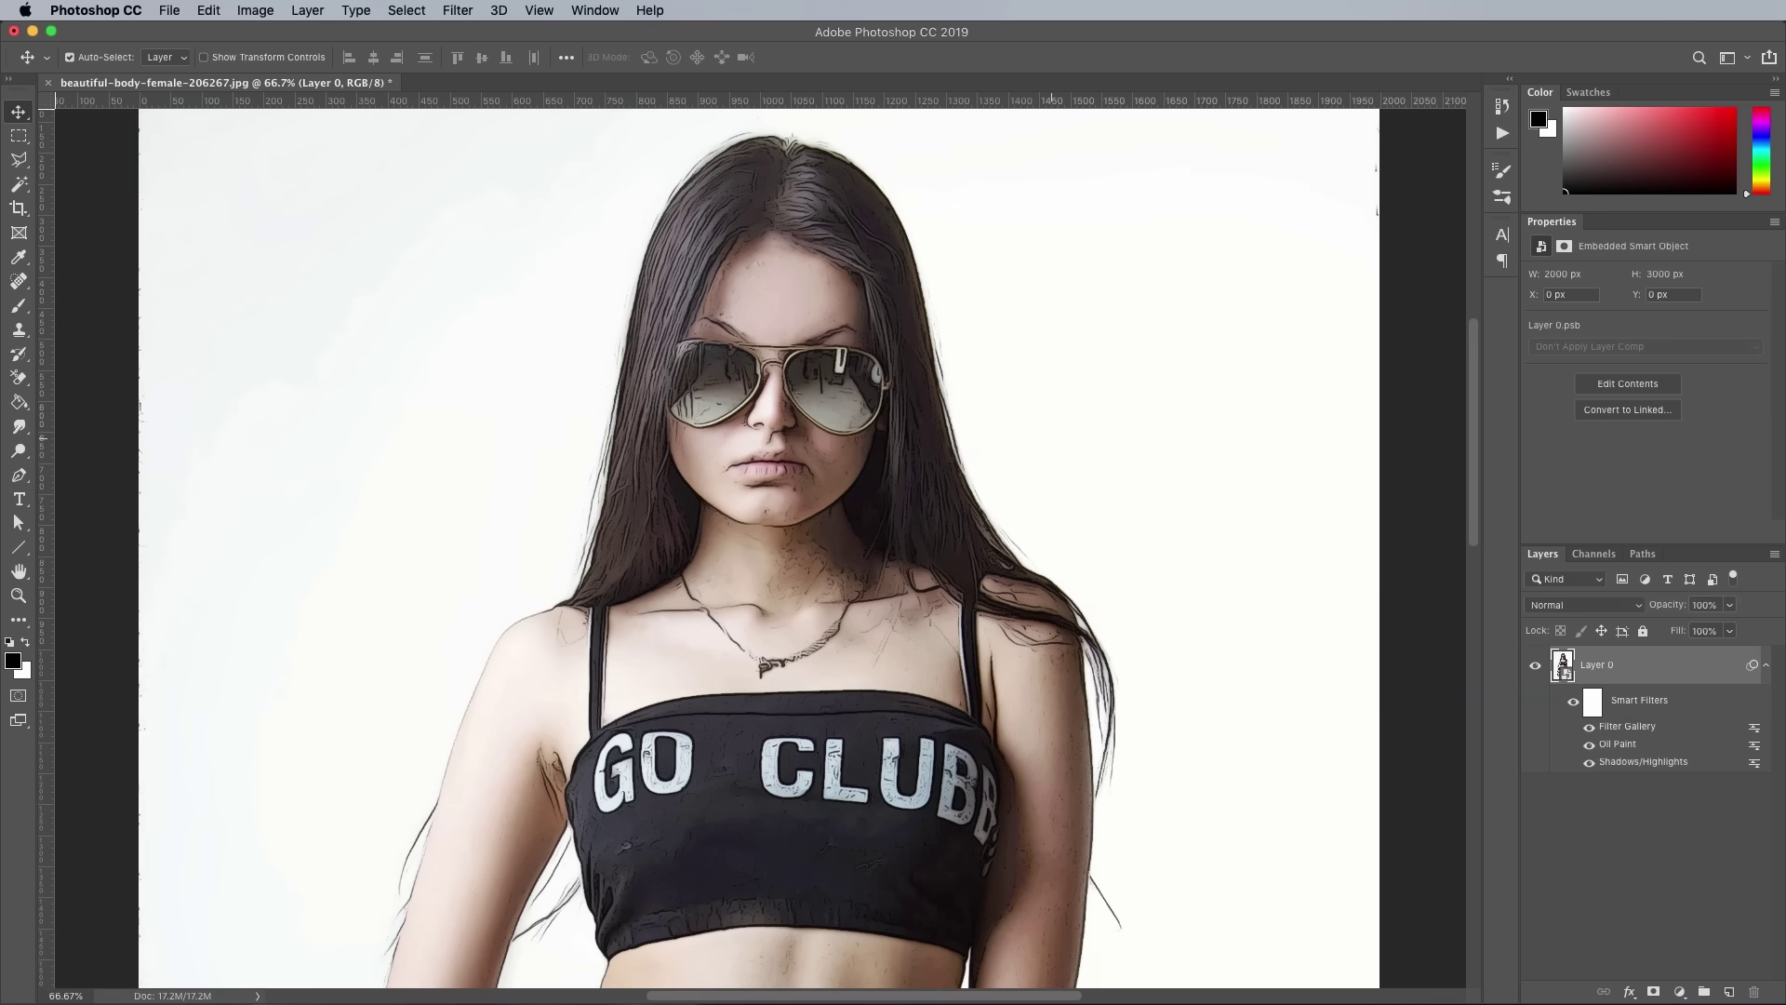
Apply the Reduce Noise filter with strength 10 and details, color noise and sharpening all at 0%, and compare before and after
key(super+plus)
click(457, 9)
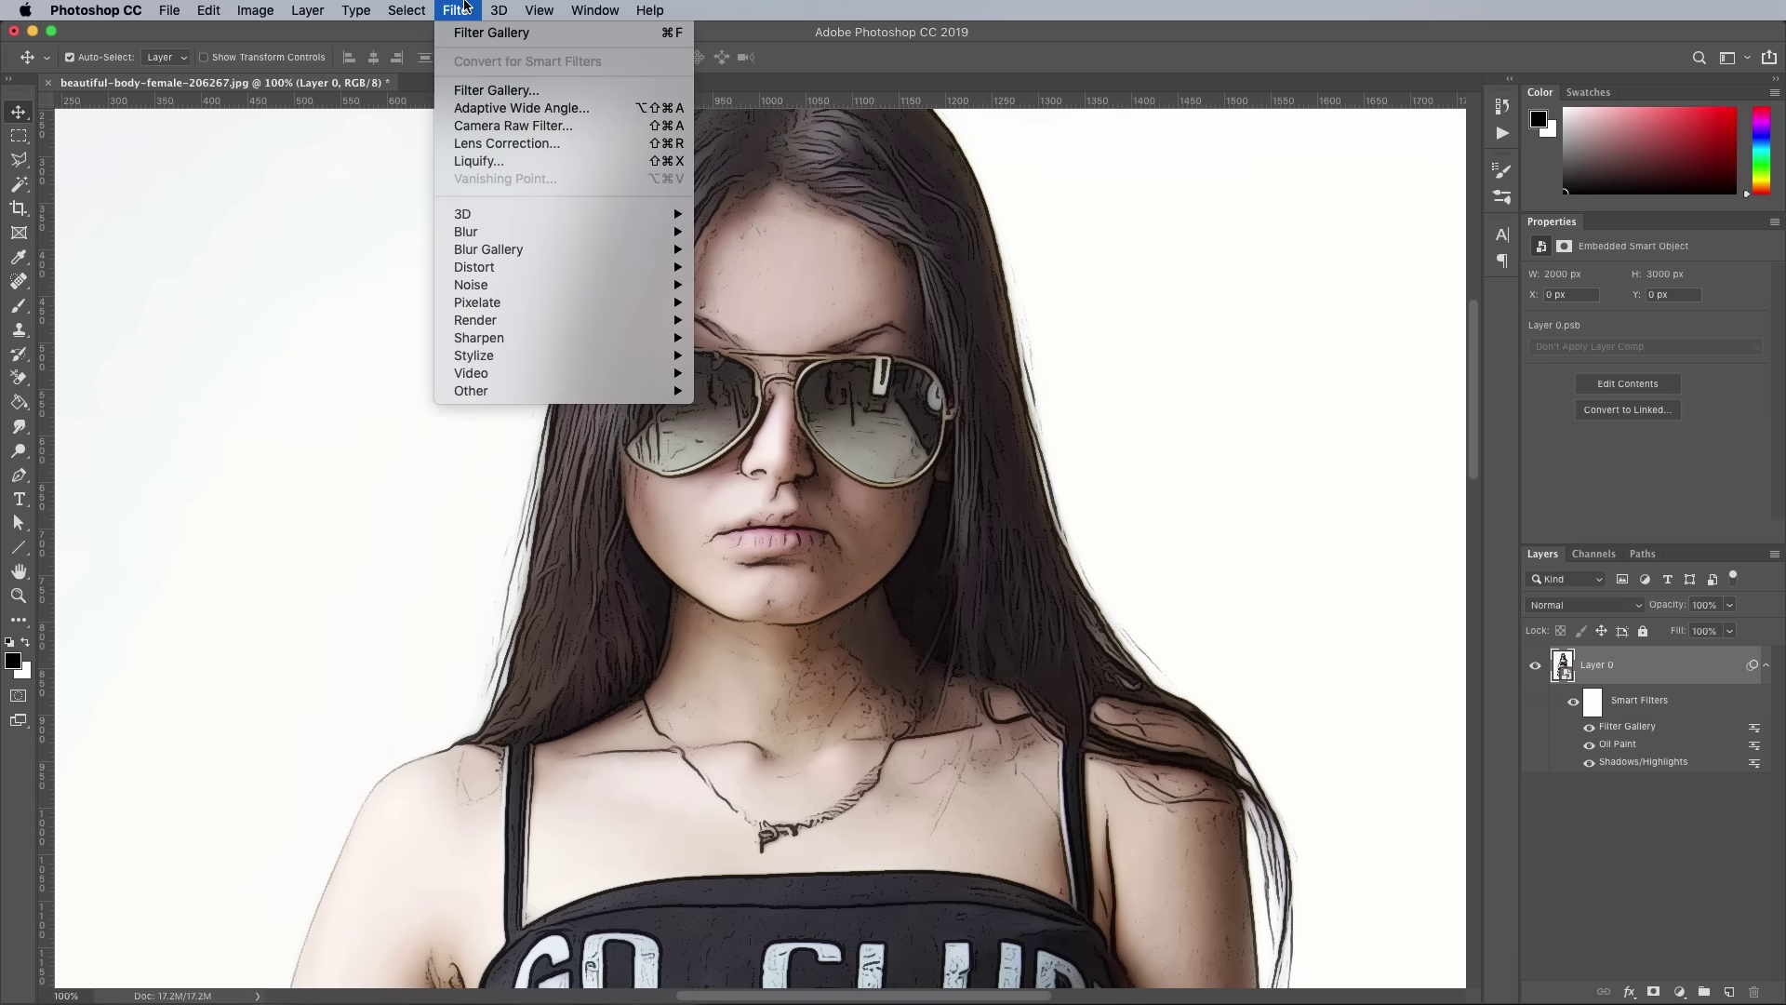
mouse_move(491, 283)
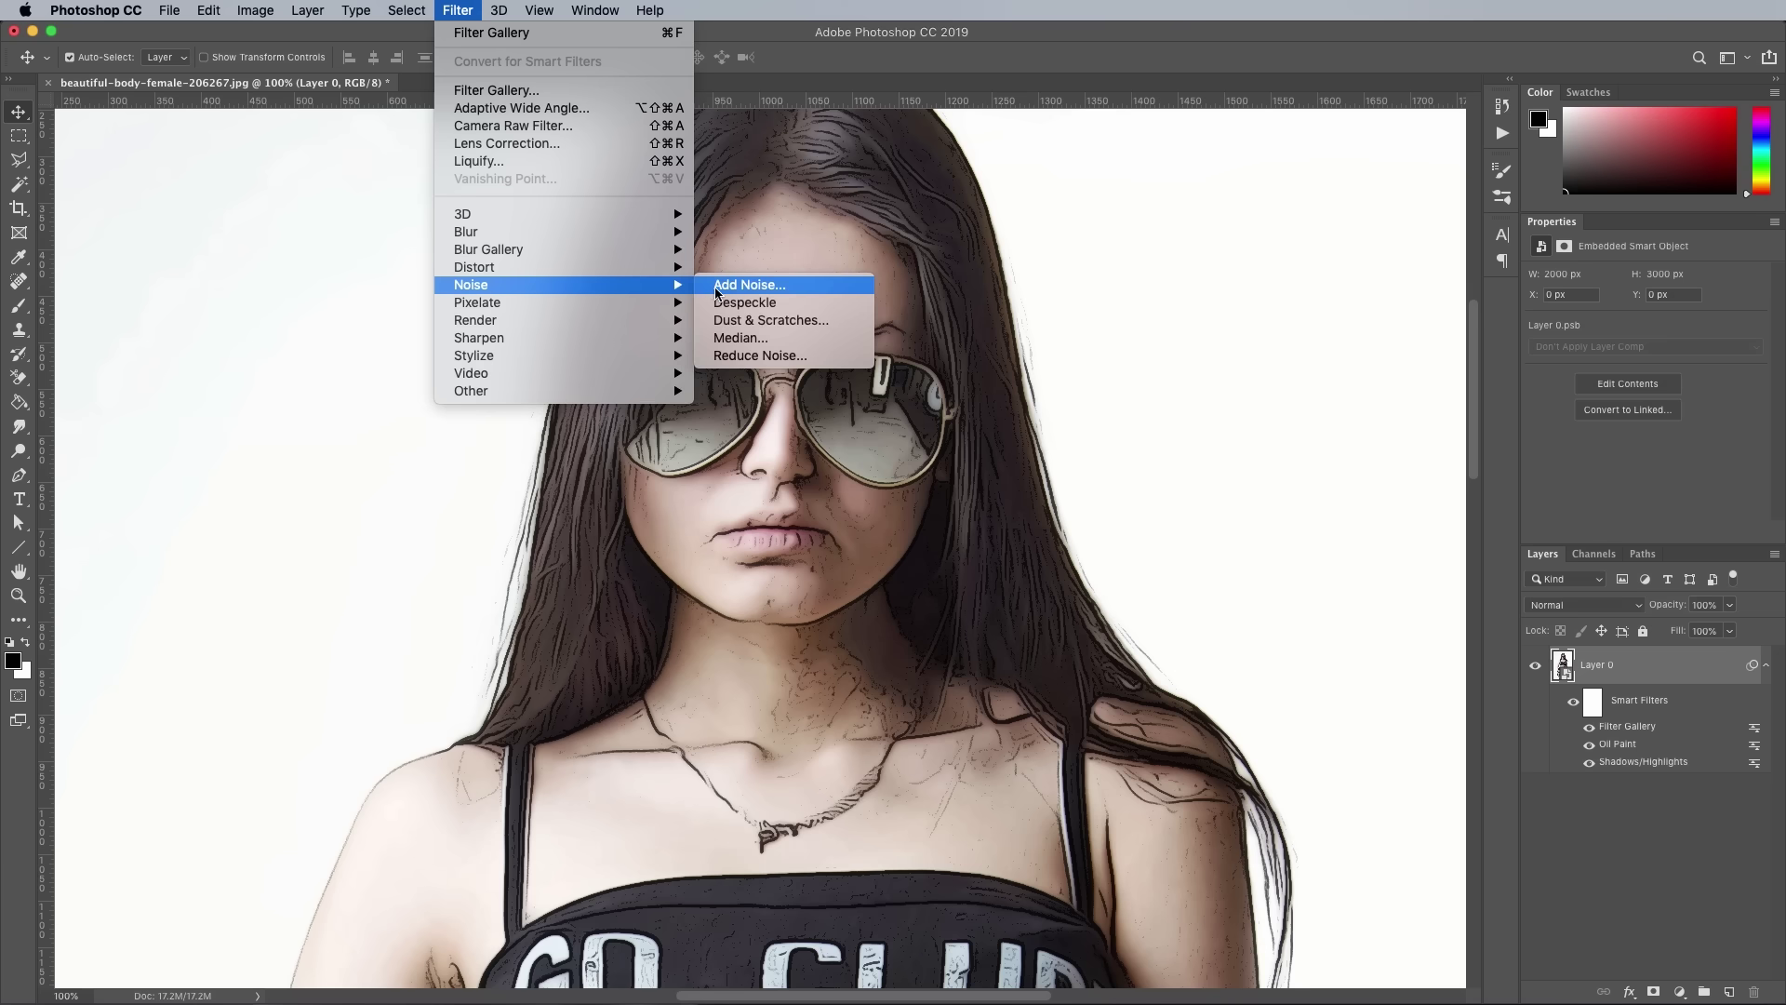
click(742, 355)
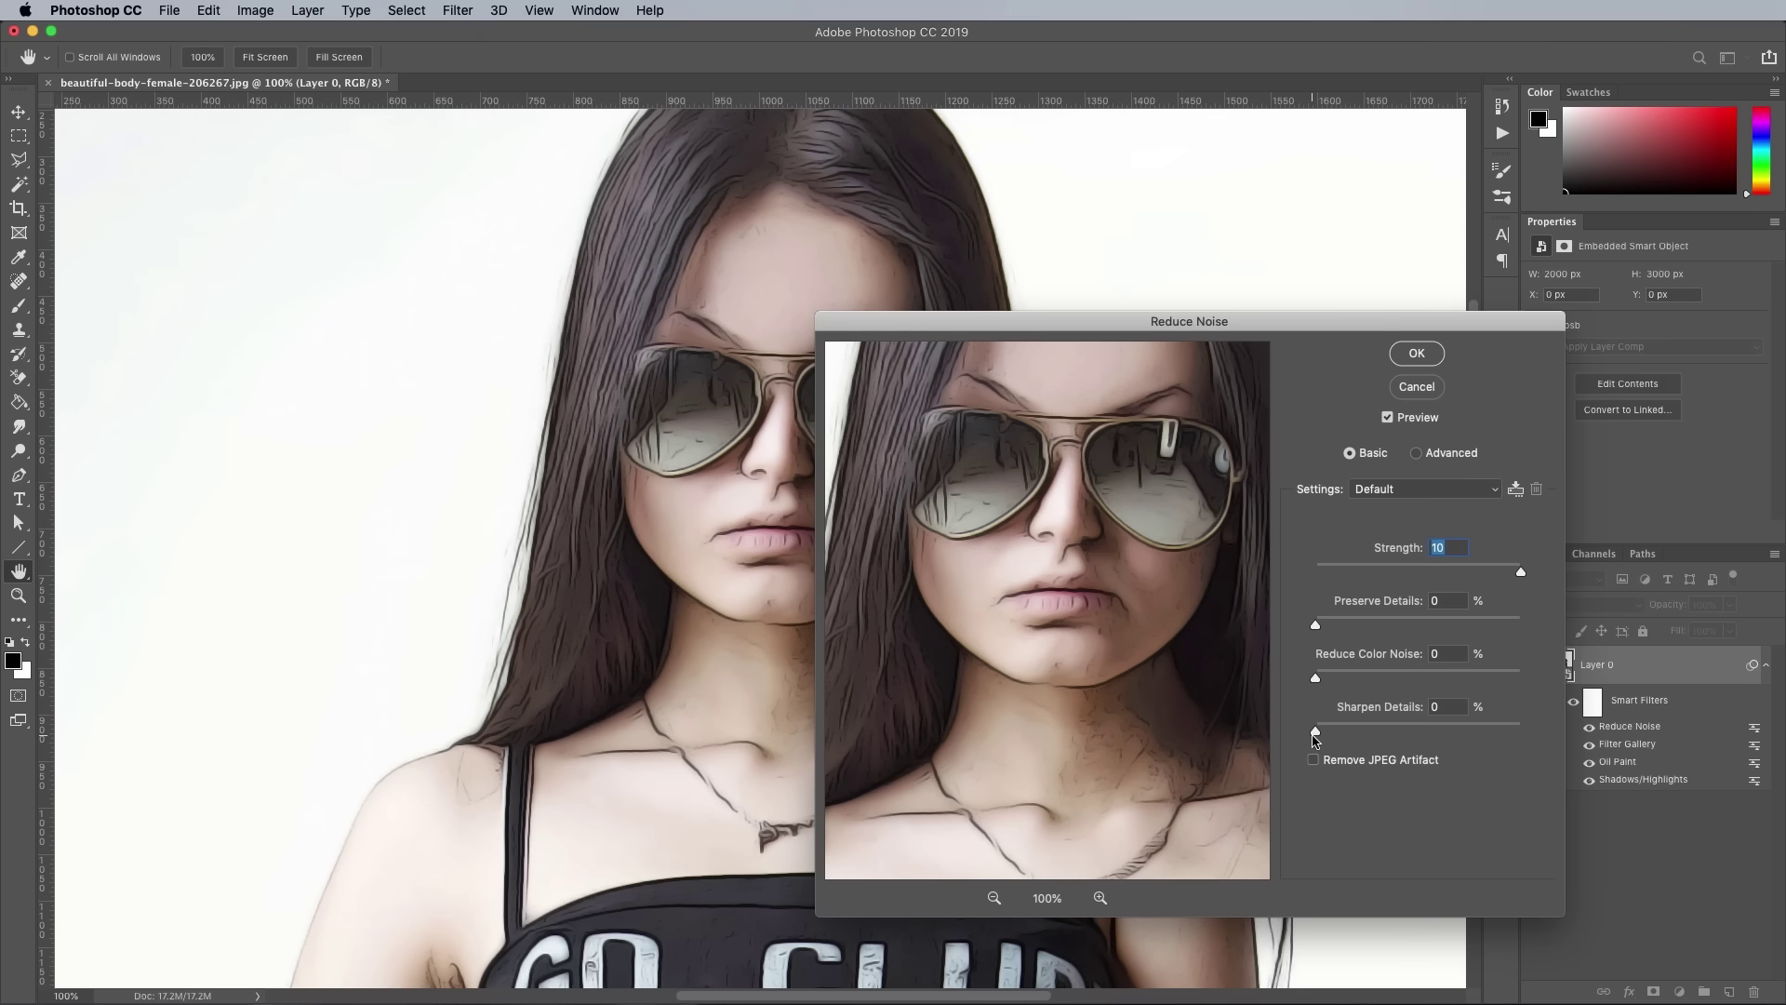
click(1412, 353)
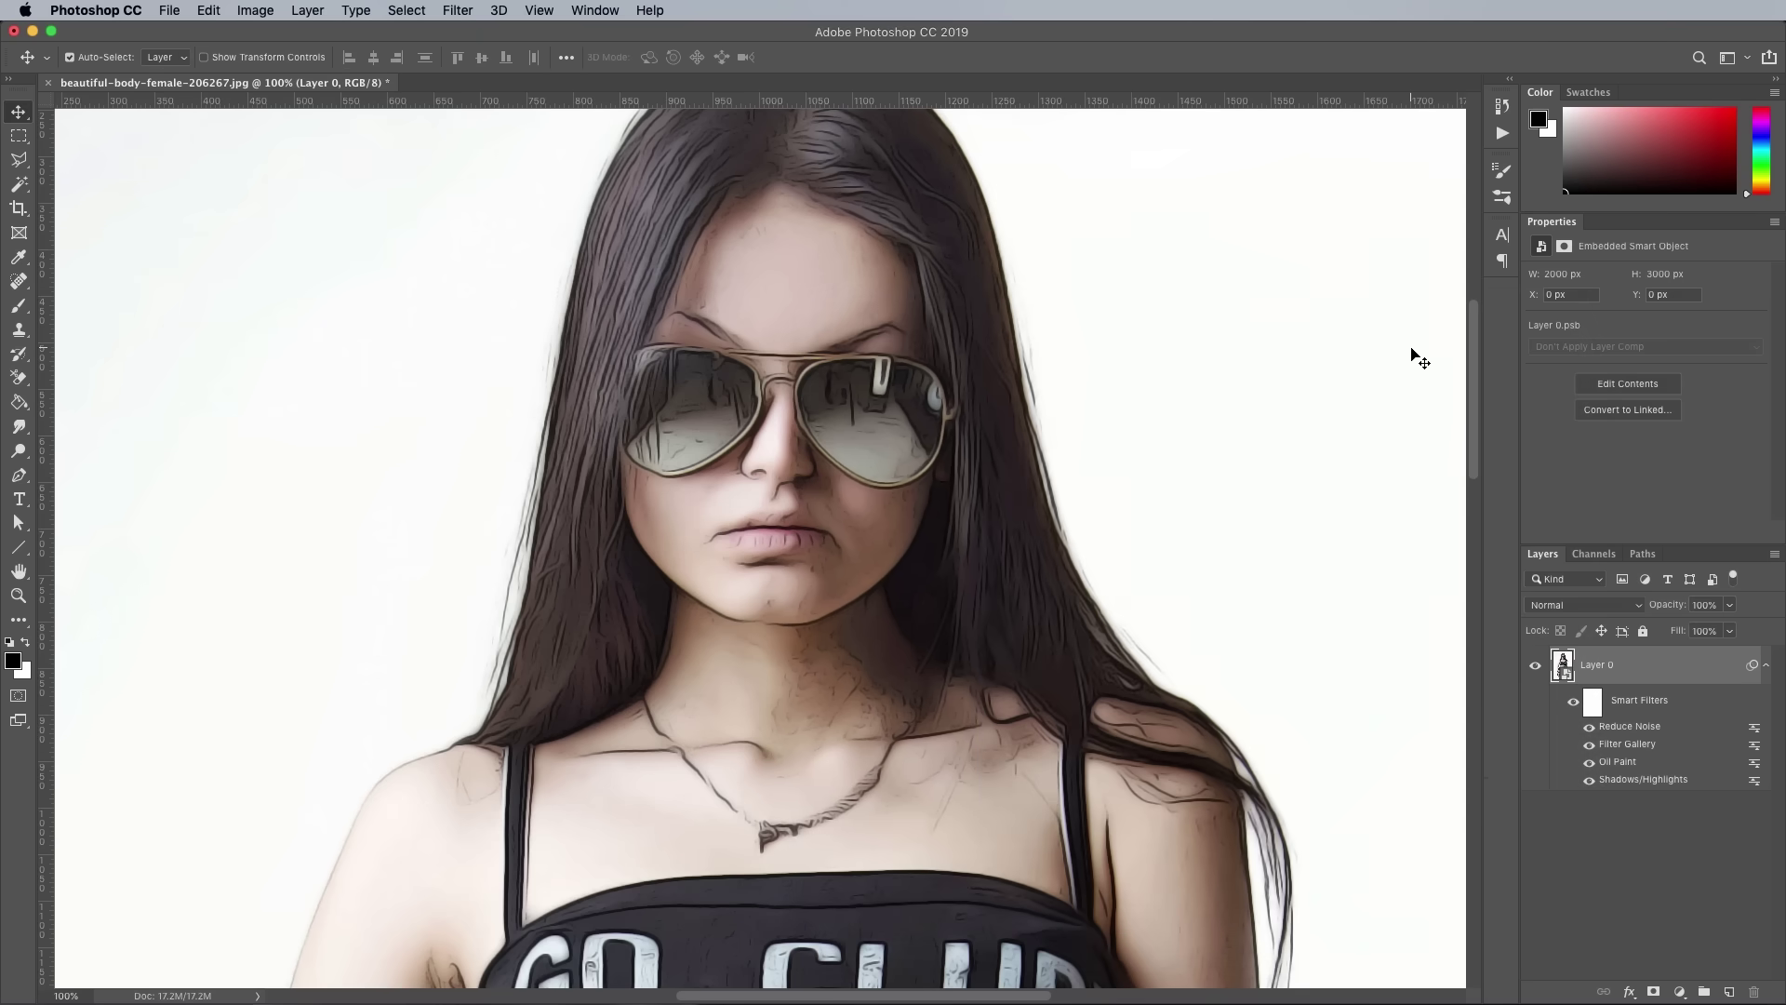
key(super+z)
key(super+shift+z)
Apply an Unsharp Mask with amount 70%, radius 4.0 pixels and threshold 0 levels, comparing it with the unsharpened image
click(451, 9)
mouse_move(563, 340)
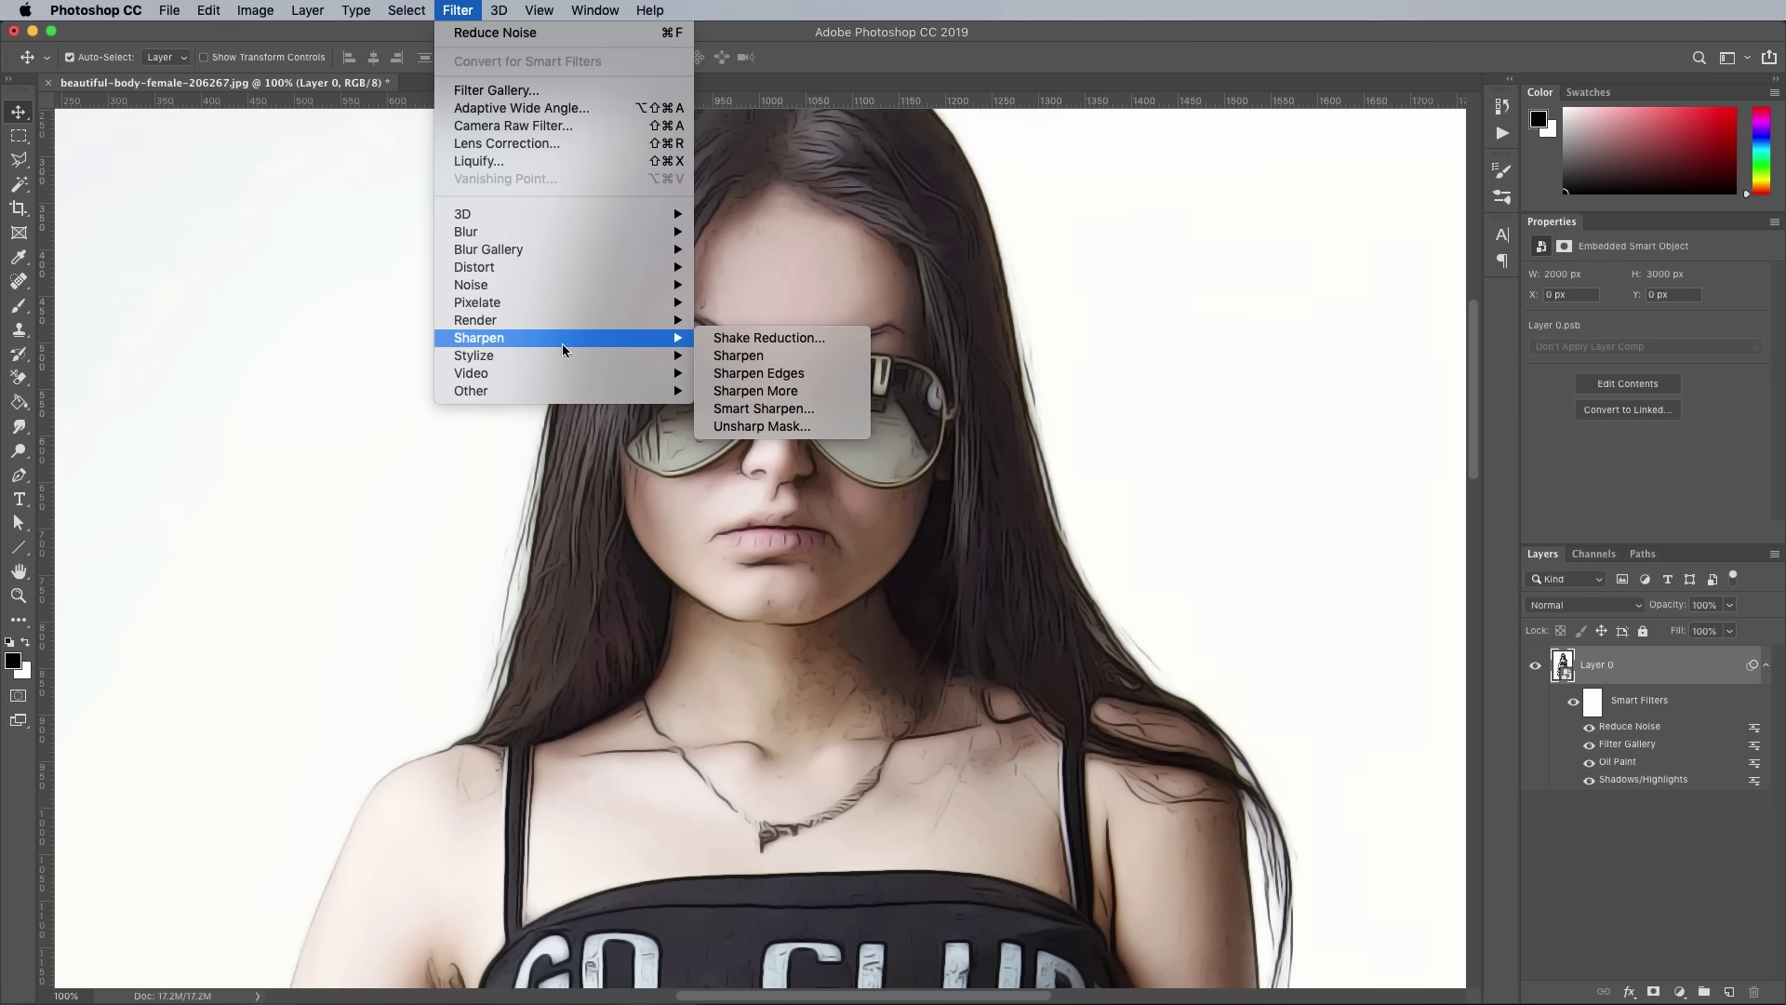
click(772, 426)
drag(584, 322, 1219, 264)
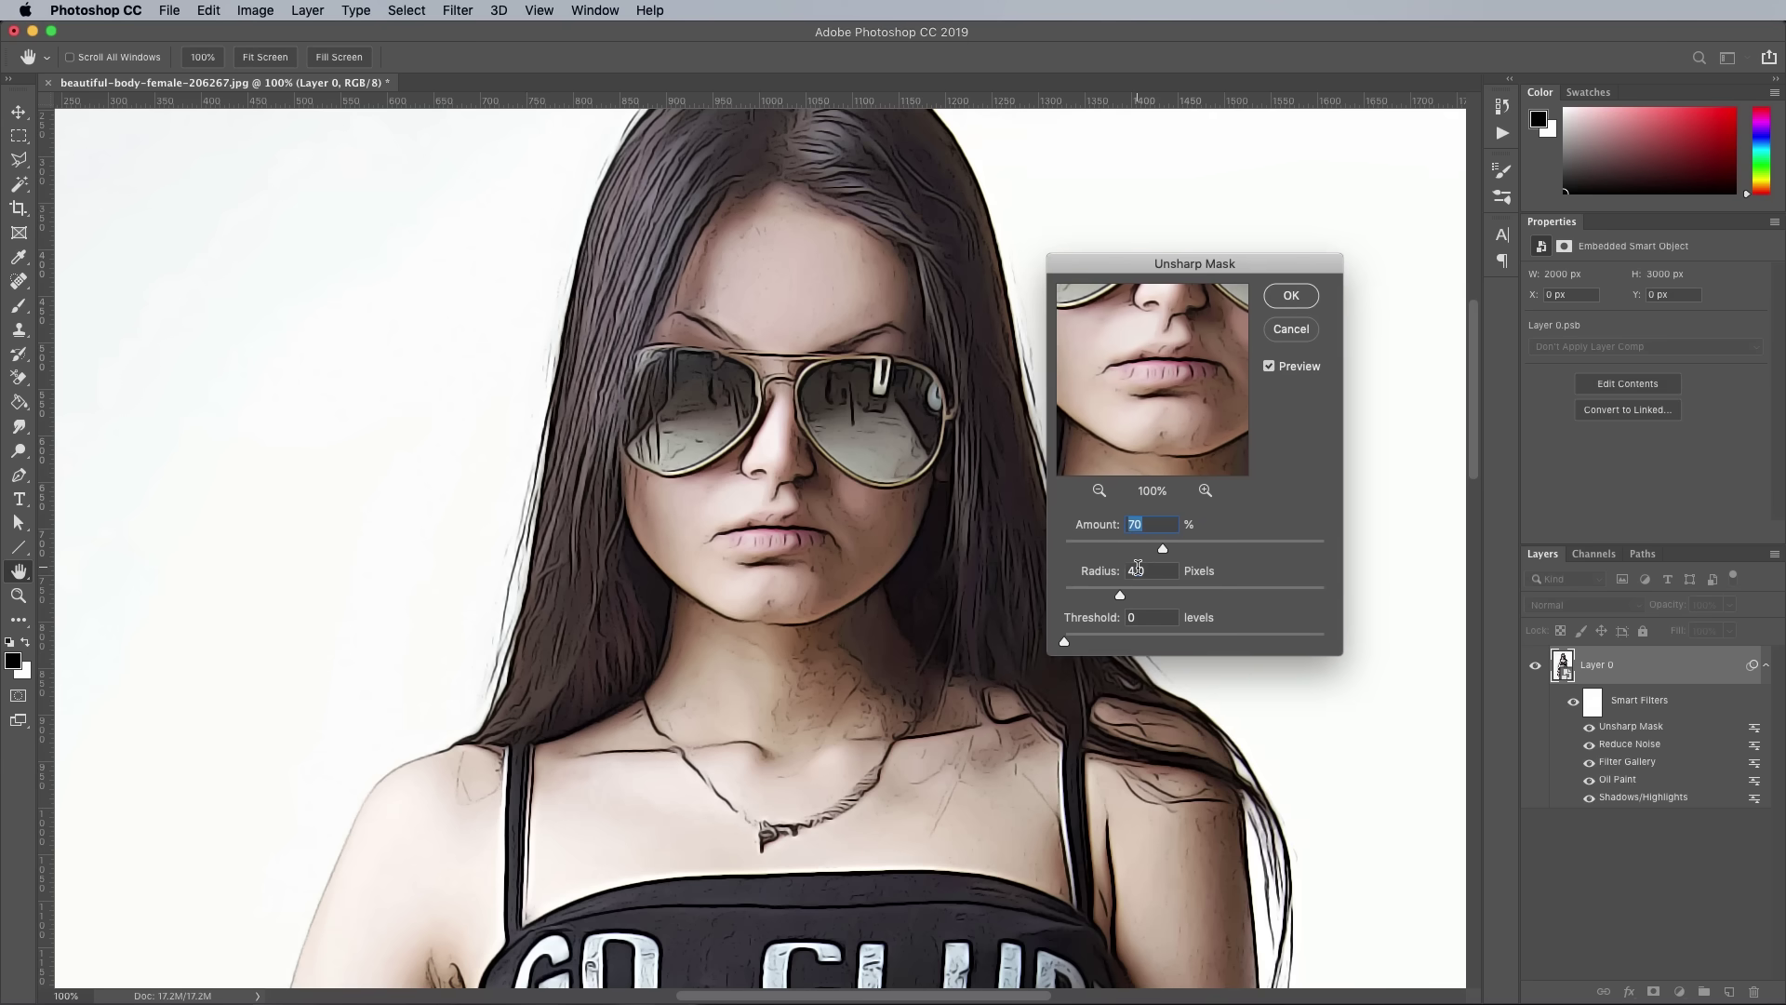
click(1270, 366)
click(1270, 366)
click(1302, 298)
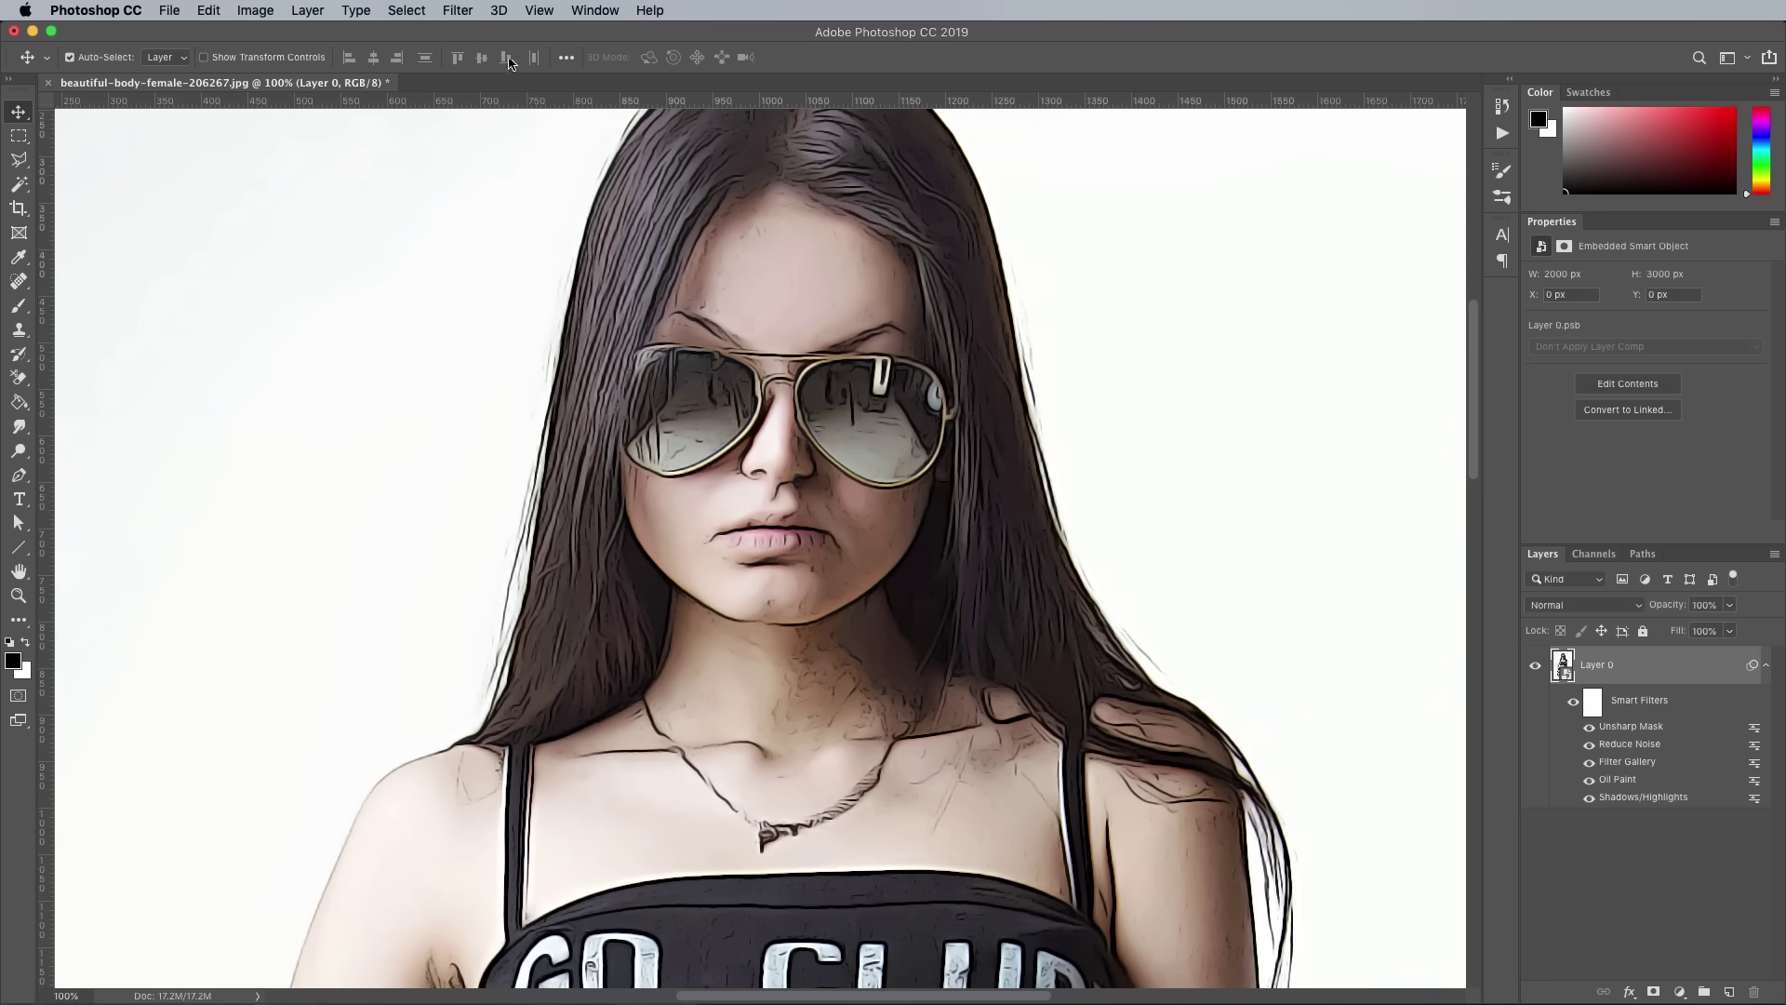
Apply the Smart Blur filter with radius 4, threshold 25, low quality and Normal mode
click(459, 10)
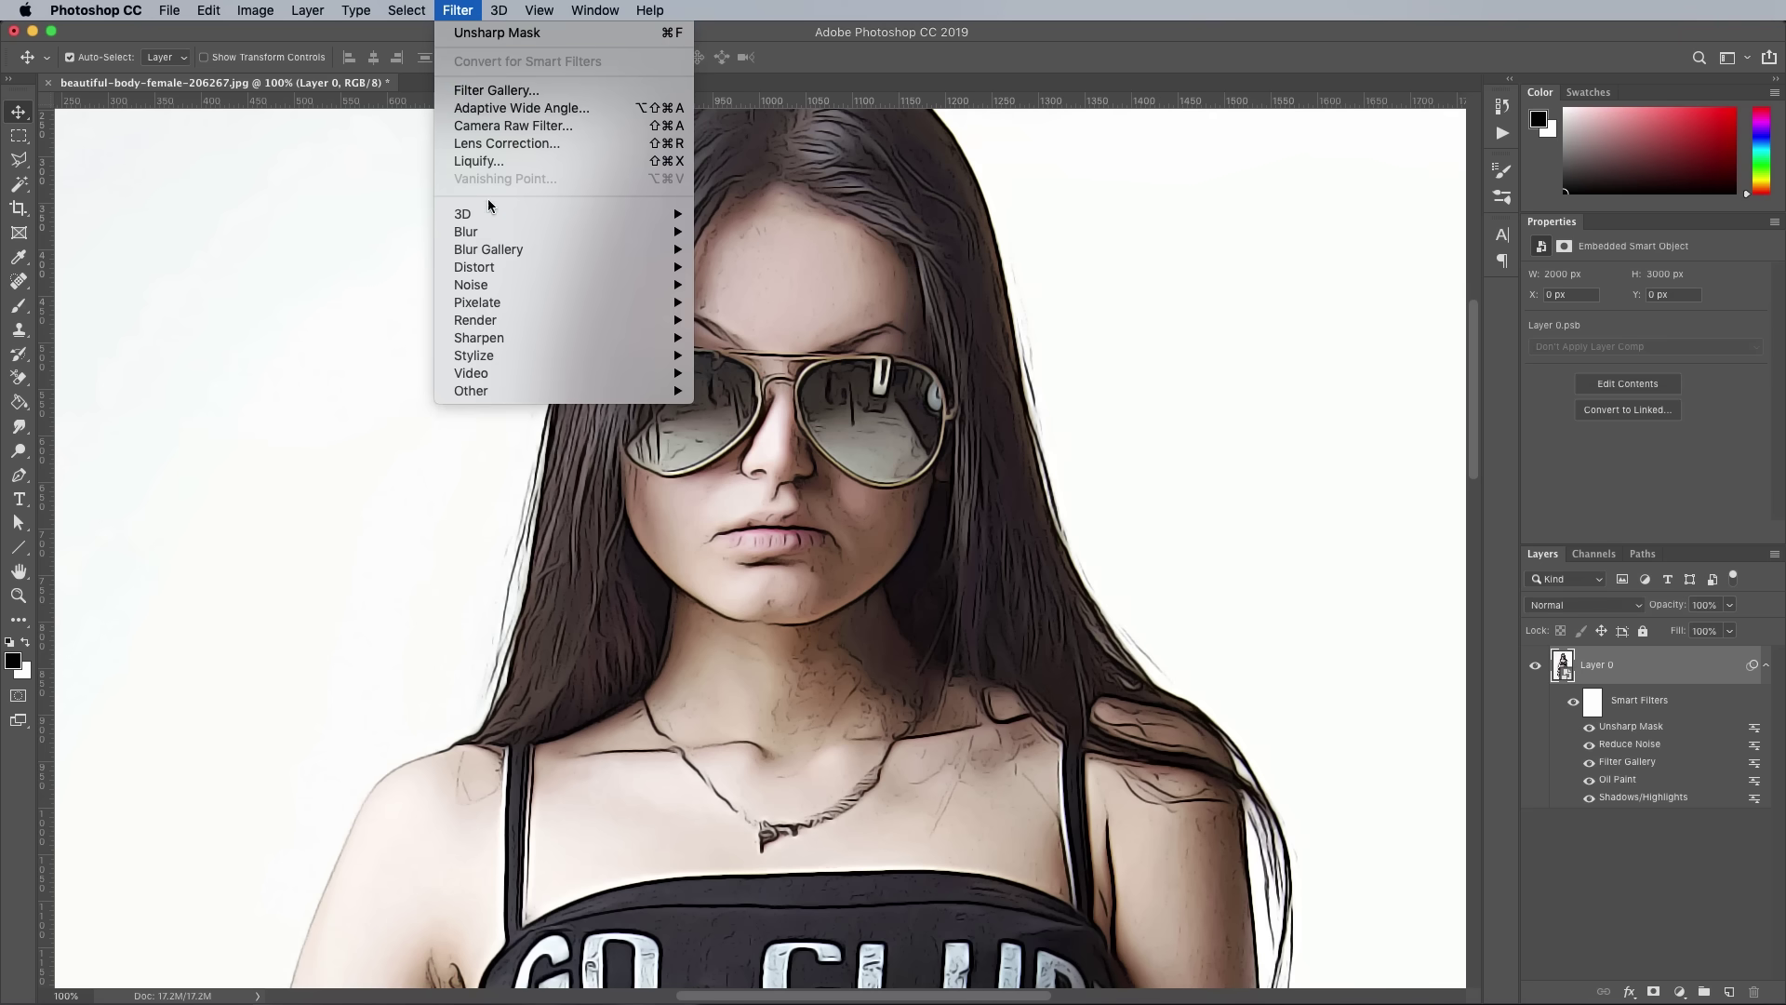
mouse_move(493, 232)
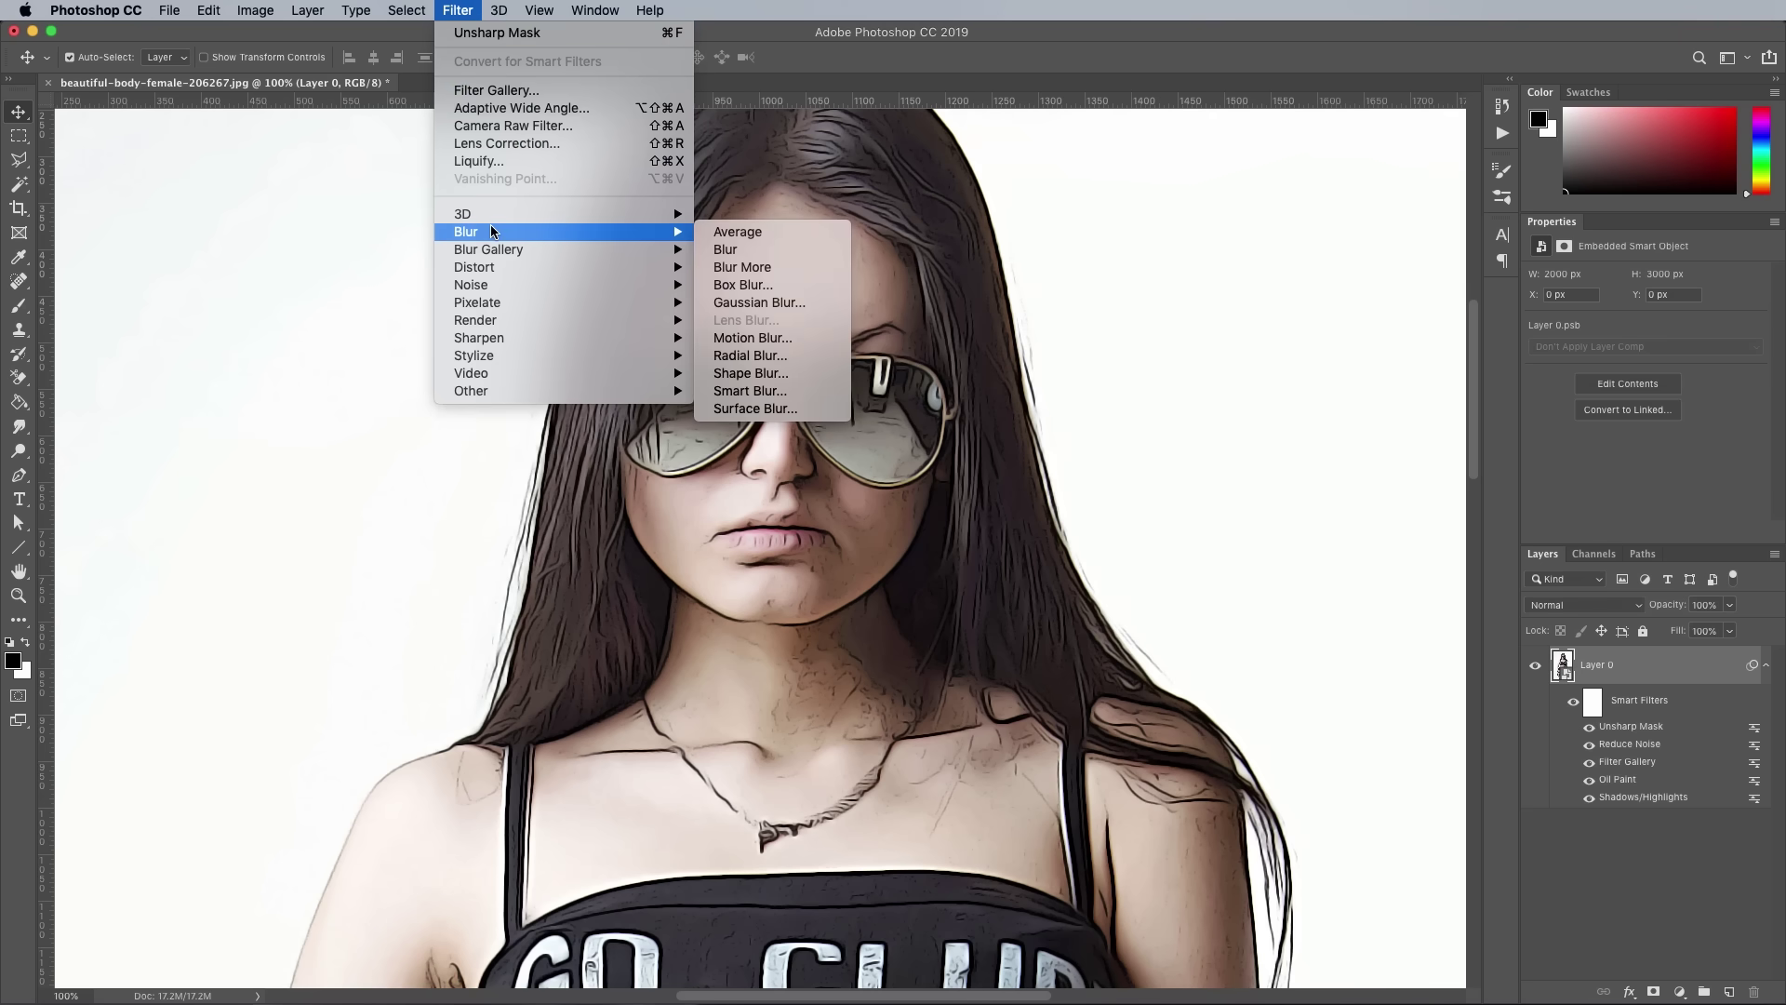
click(744, 393)
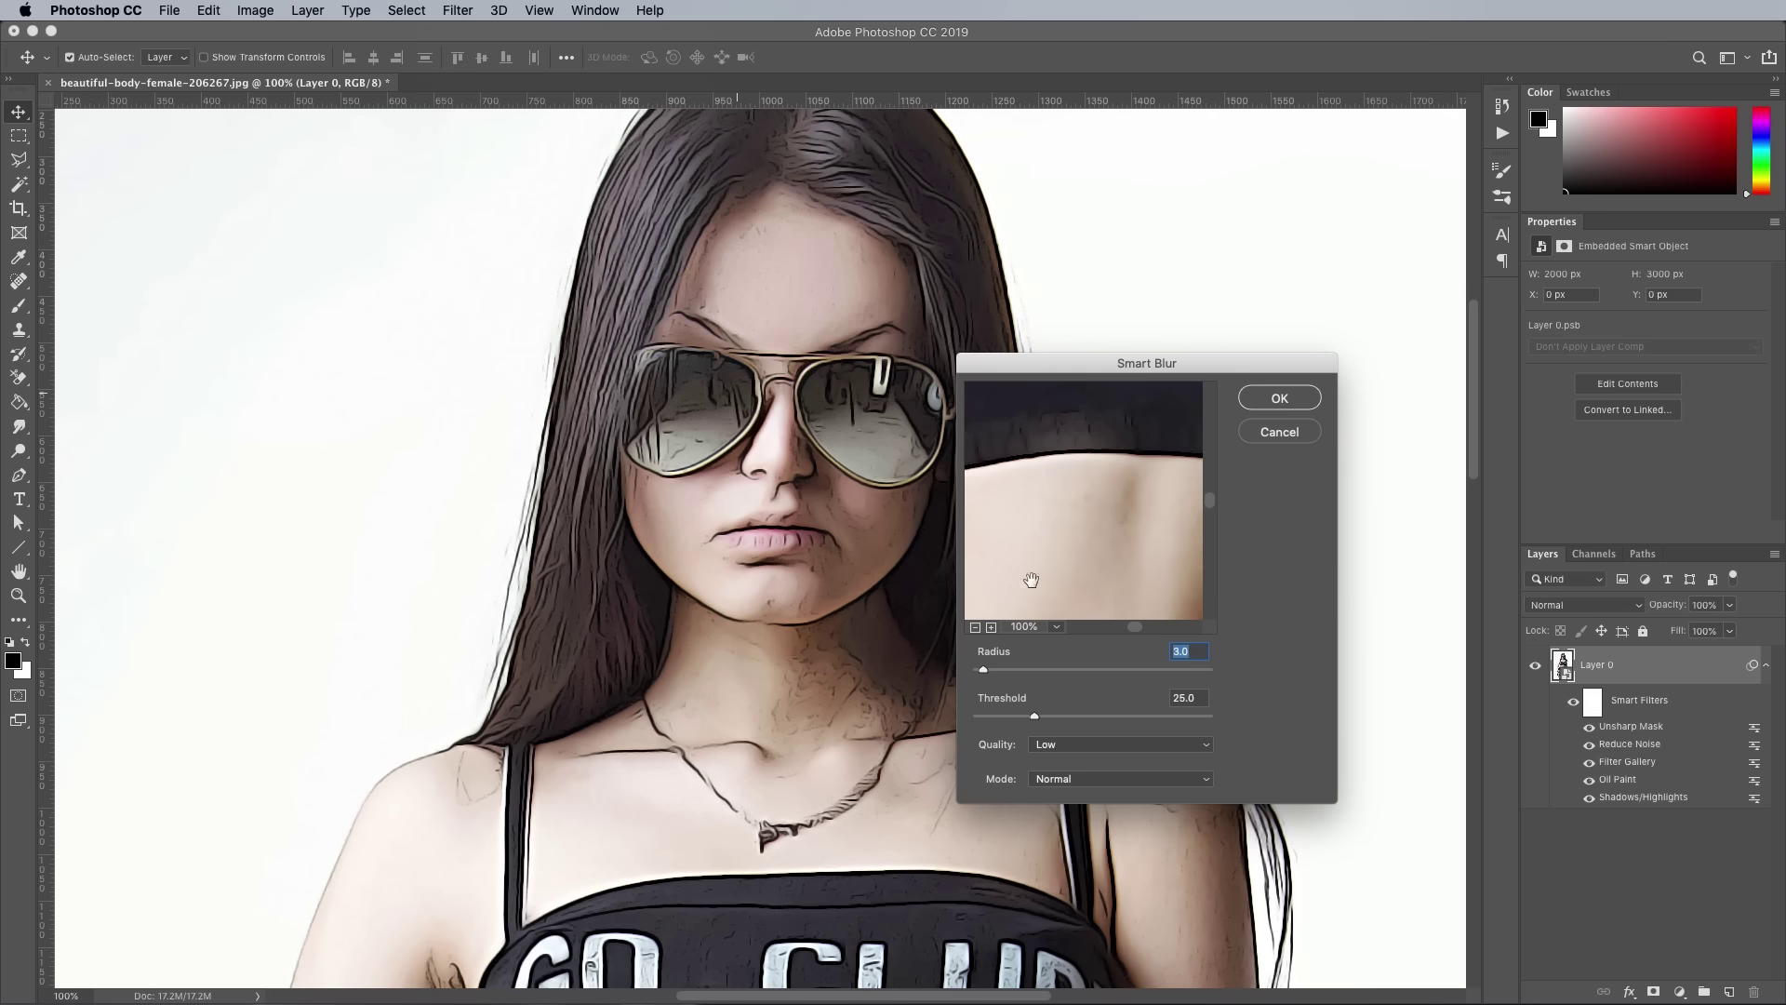
text(4)
key(Tab)
text(25)
key(Tab)
click(1142, 746)
click(1139, 746)
drag(1068, 518, 1219, 559)
click(1279, 398)
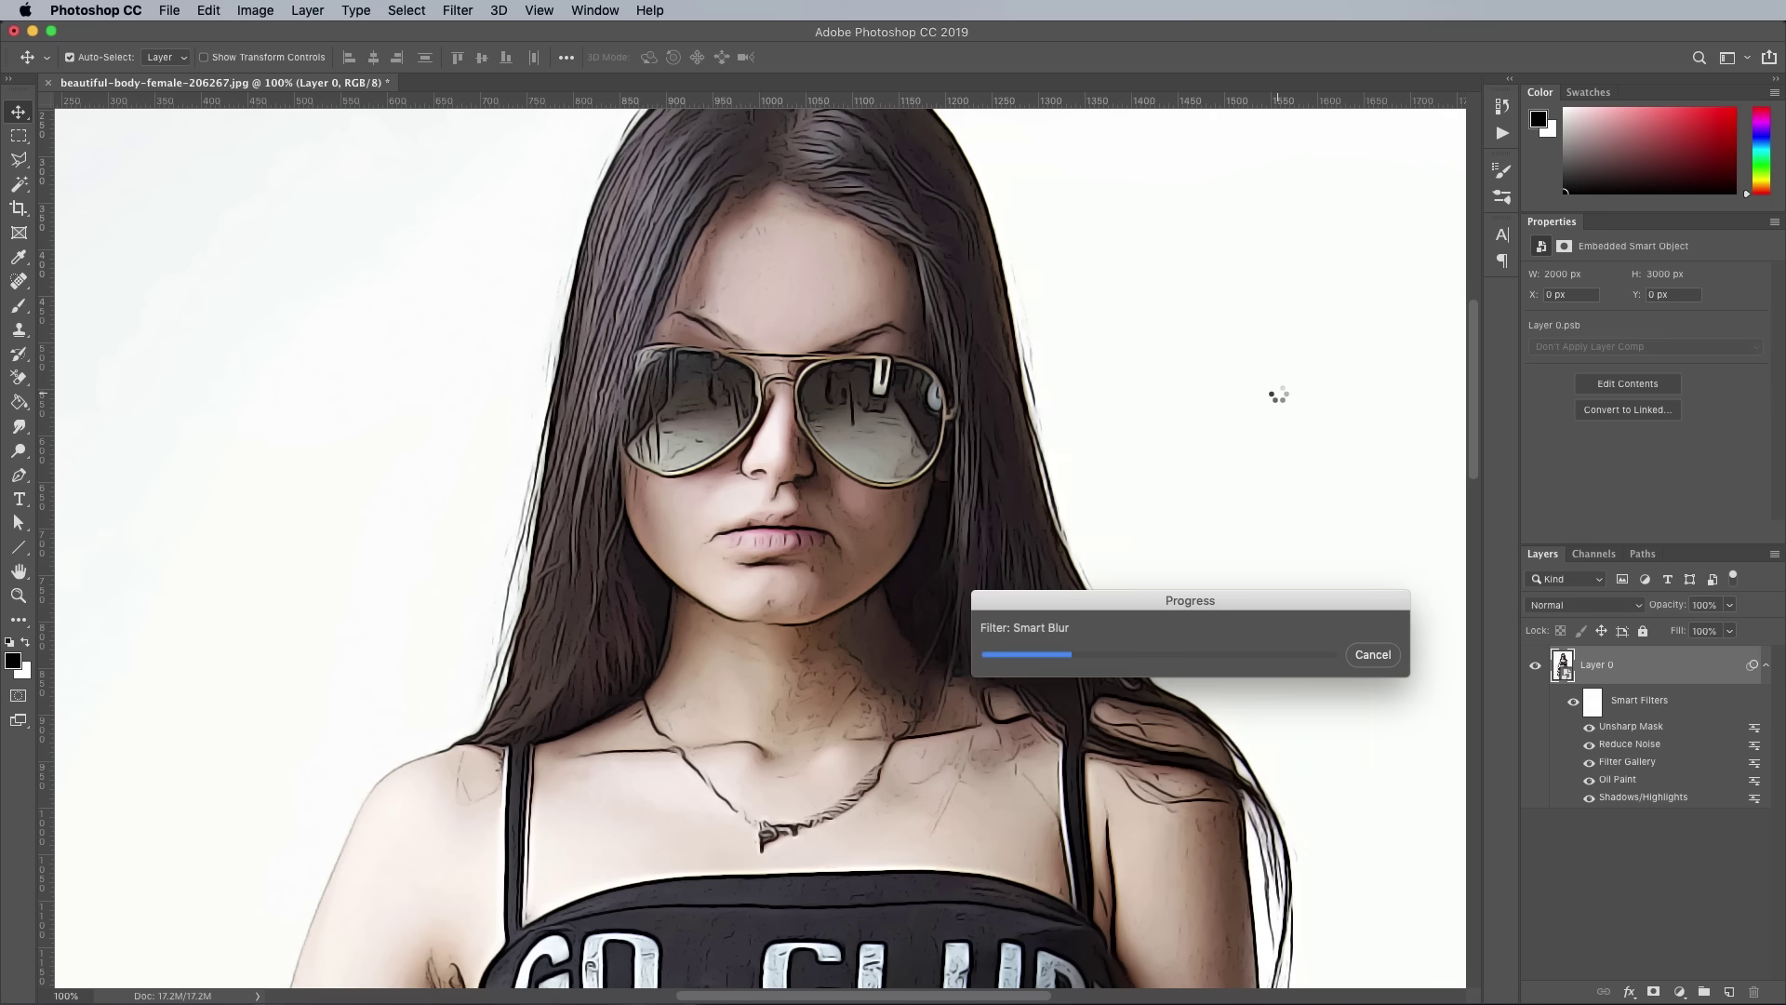
key(super+minus)
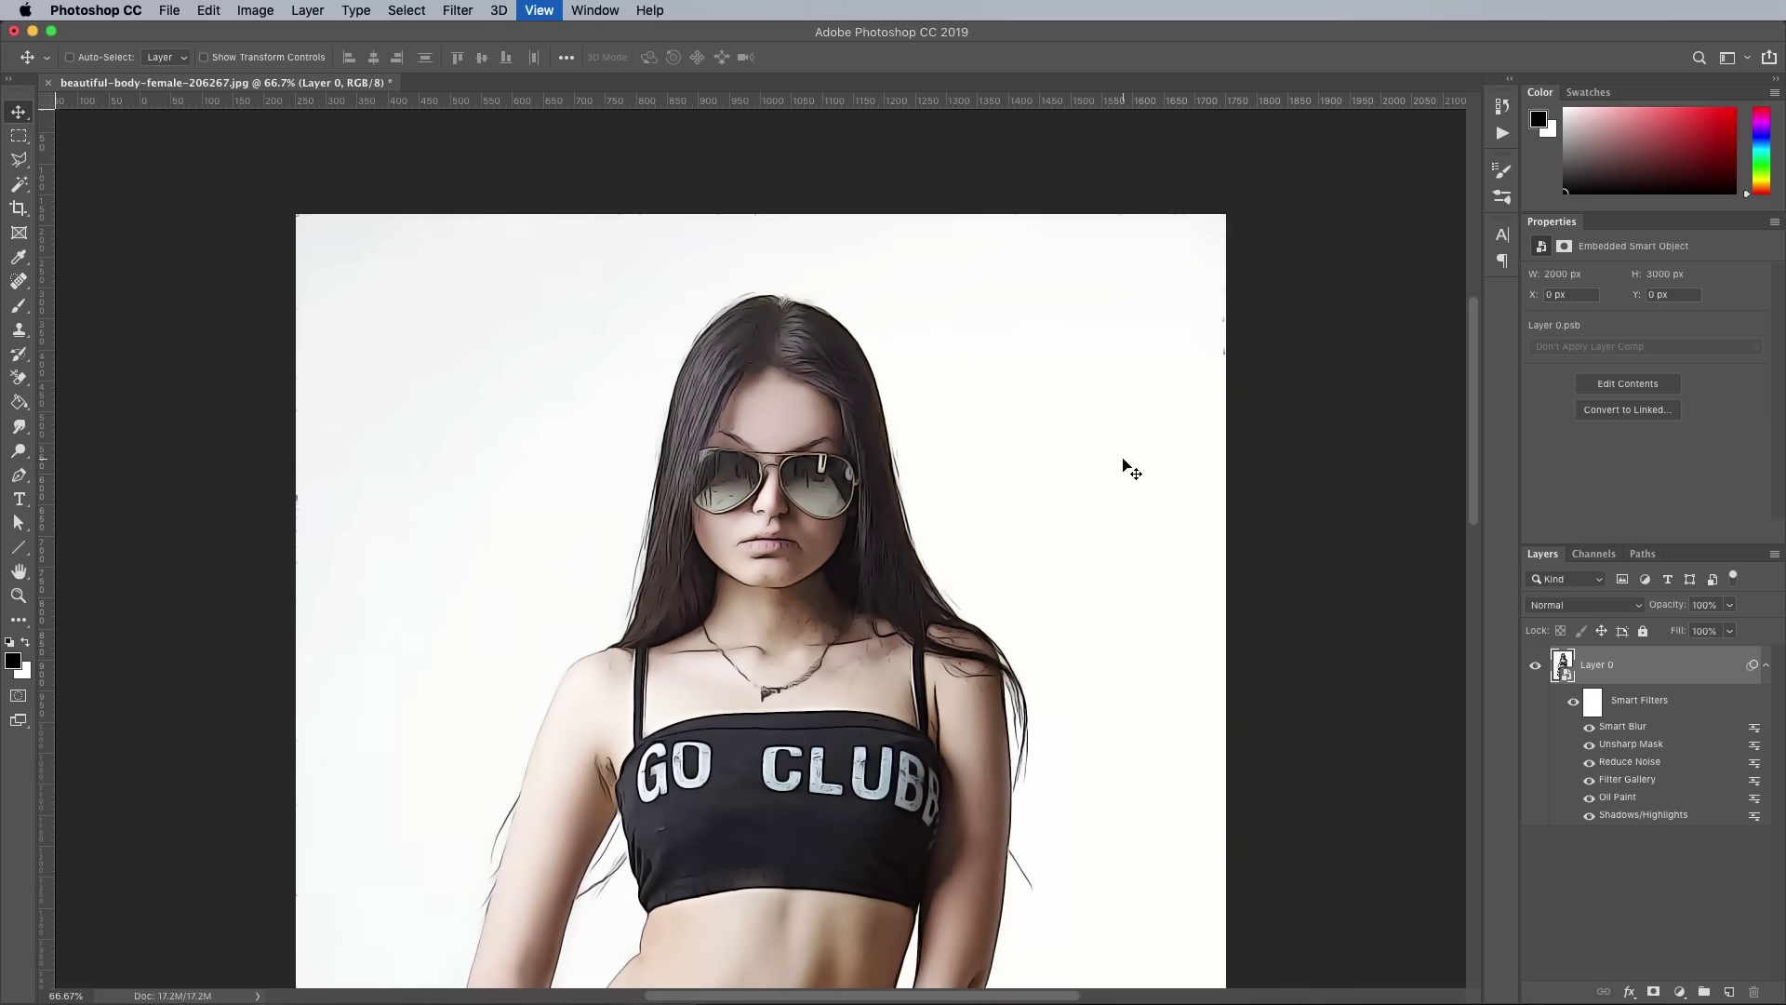
scroll(1104, 550, down, 5)
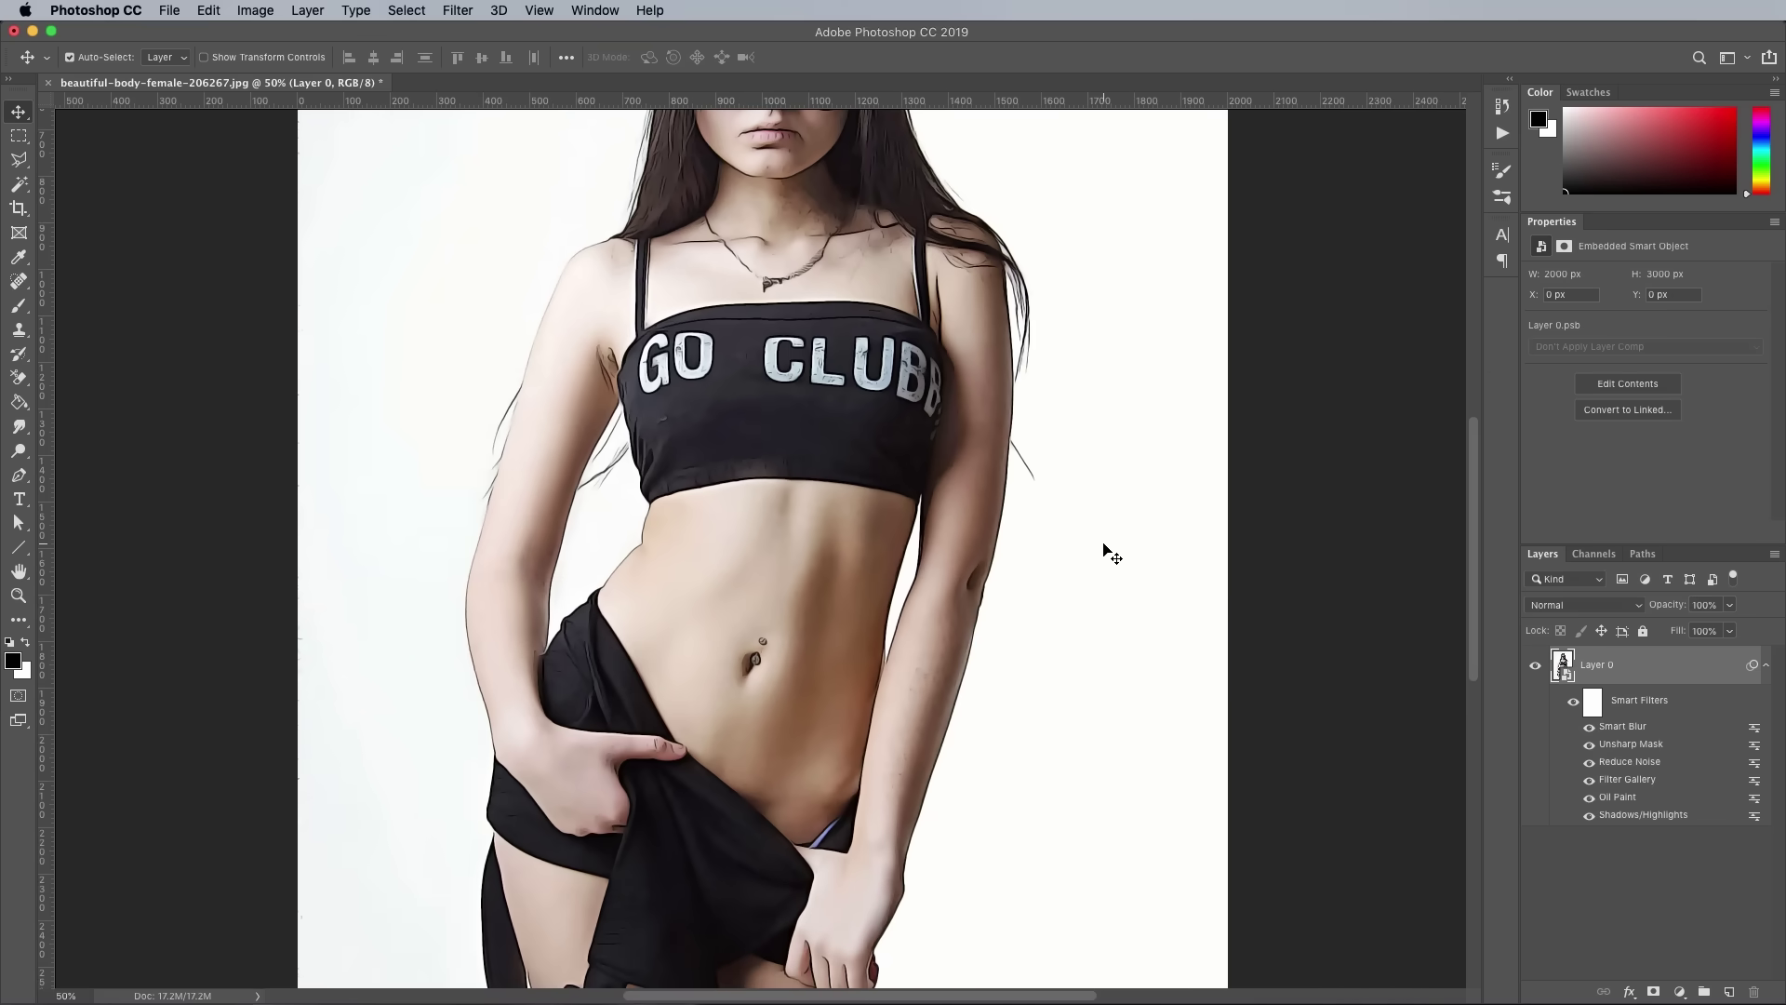
Apply the Filter Gallery's Cutout filter with 4 levels, edge simplicity 4 and edge fidelity 2, checking the preview on face and torso
scroll(1107, 550, up, 2)
click(458, 10)
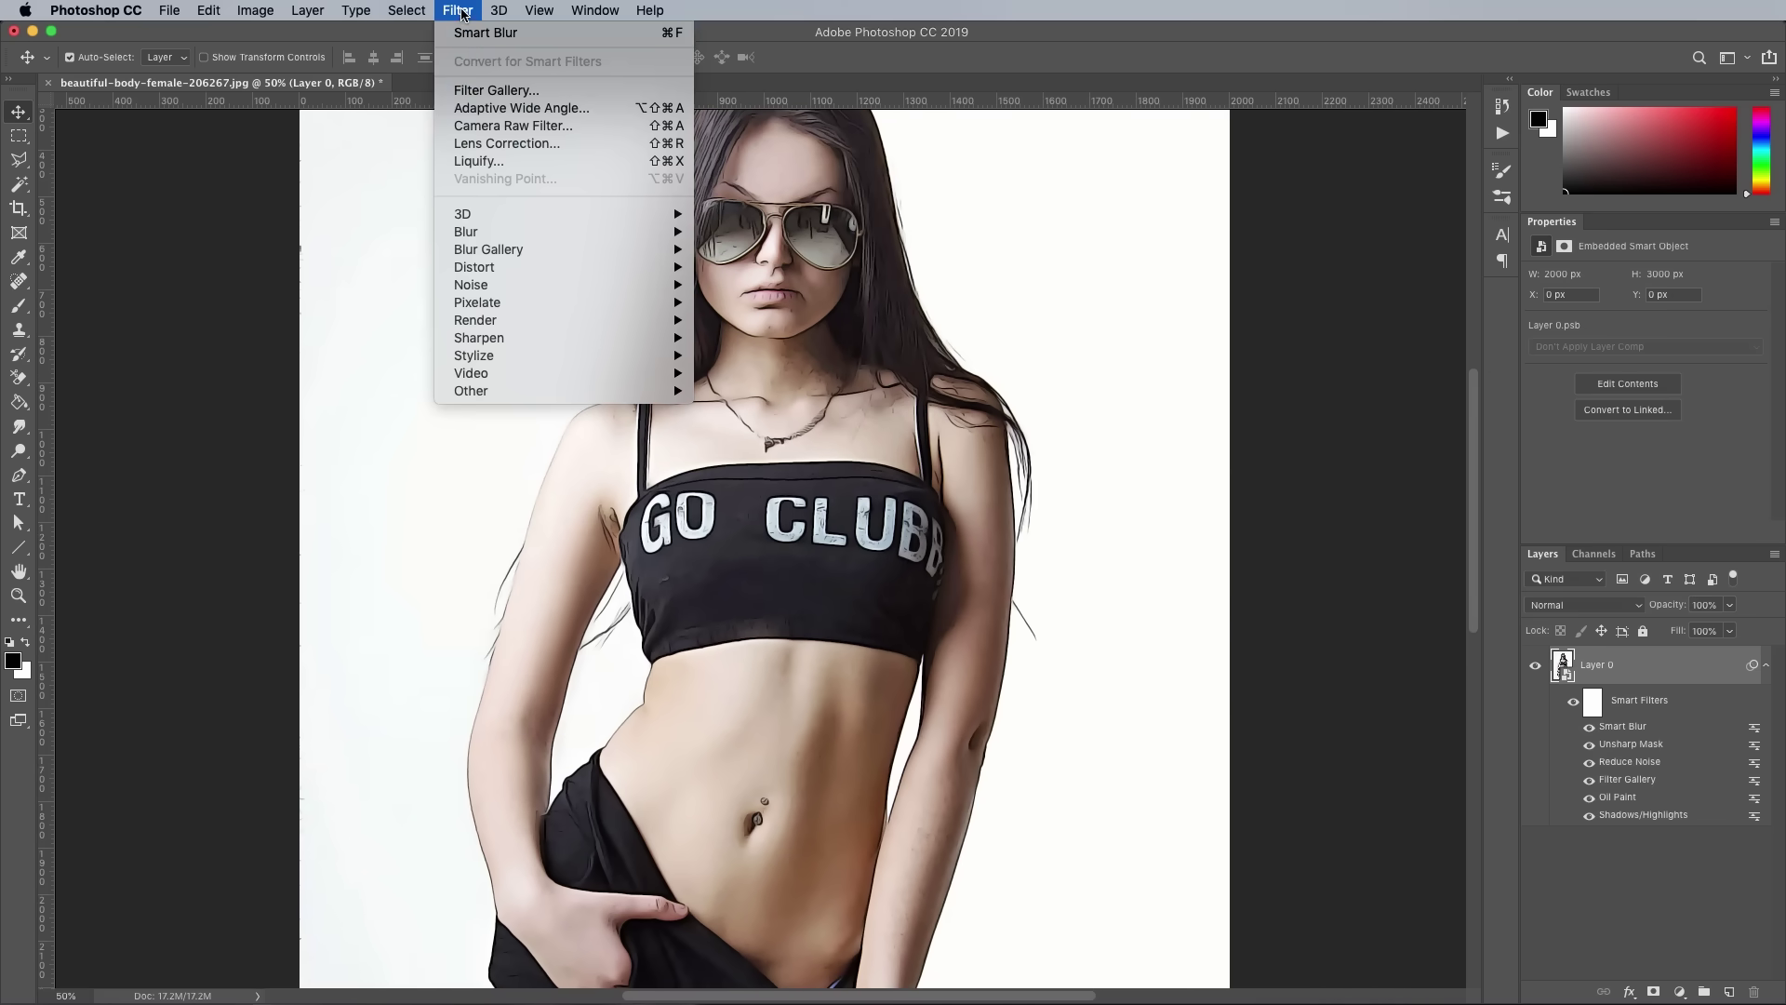
click(496, 90)
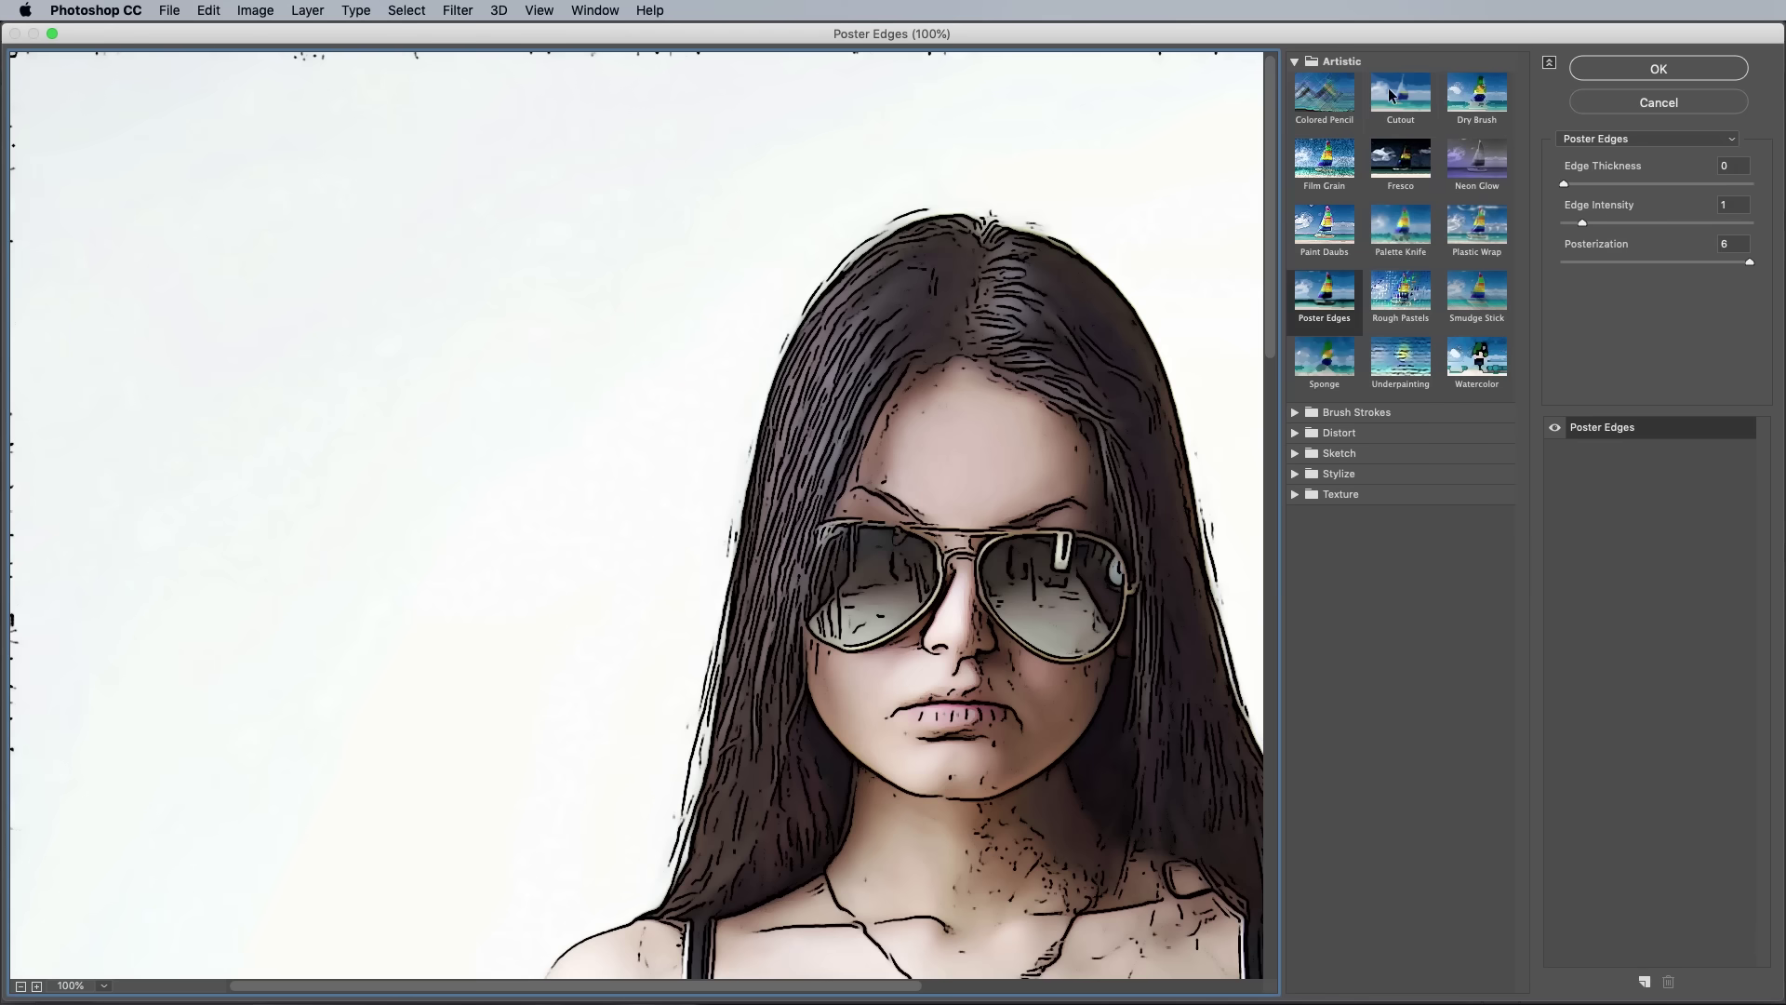
click(1400, 94)
scroll(1035, 317, down, 5)
scroll(1035, 316, right, 4)
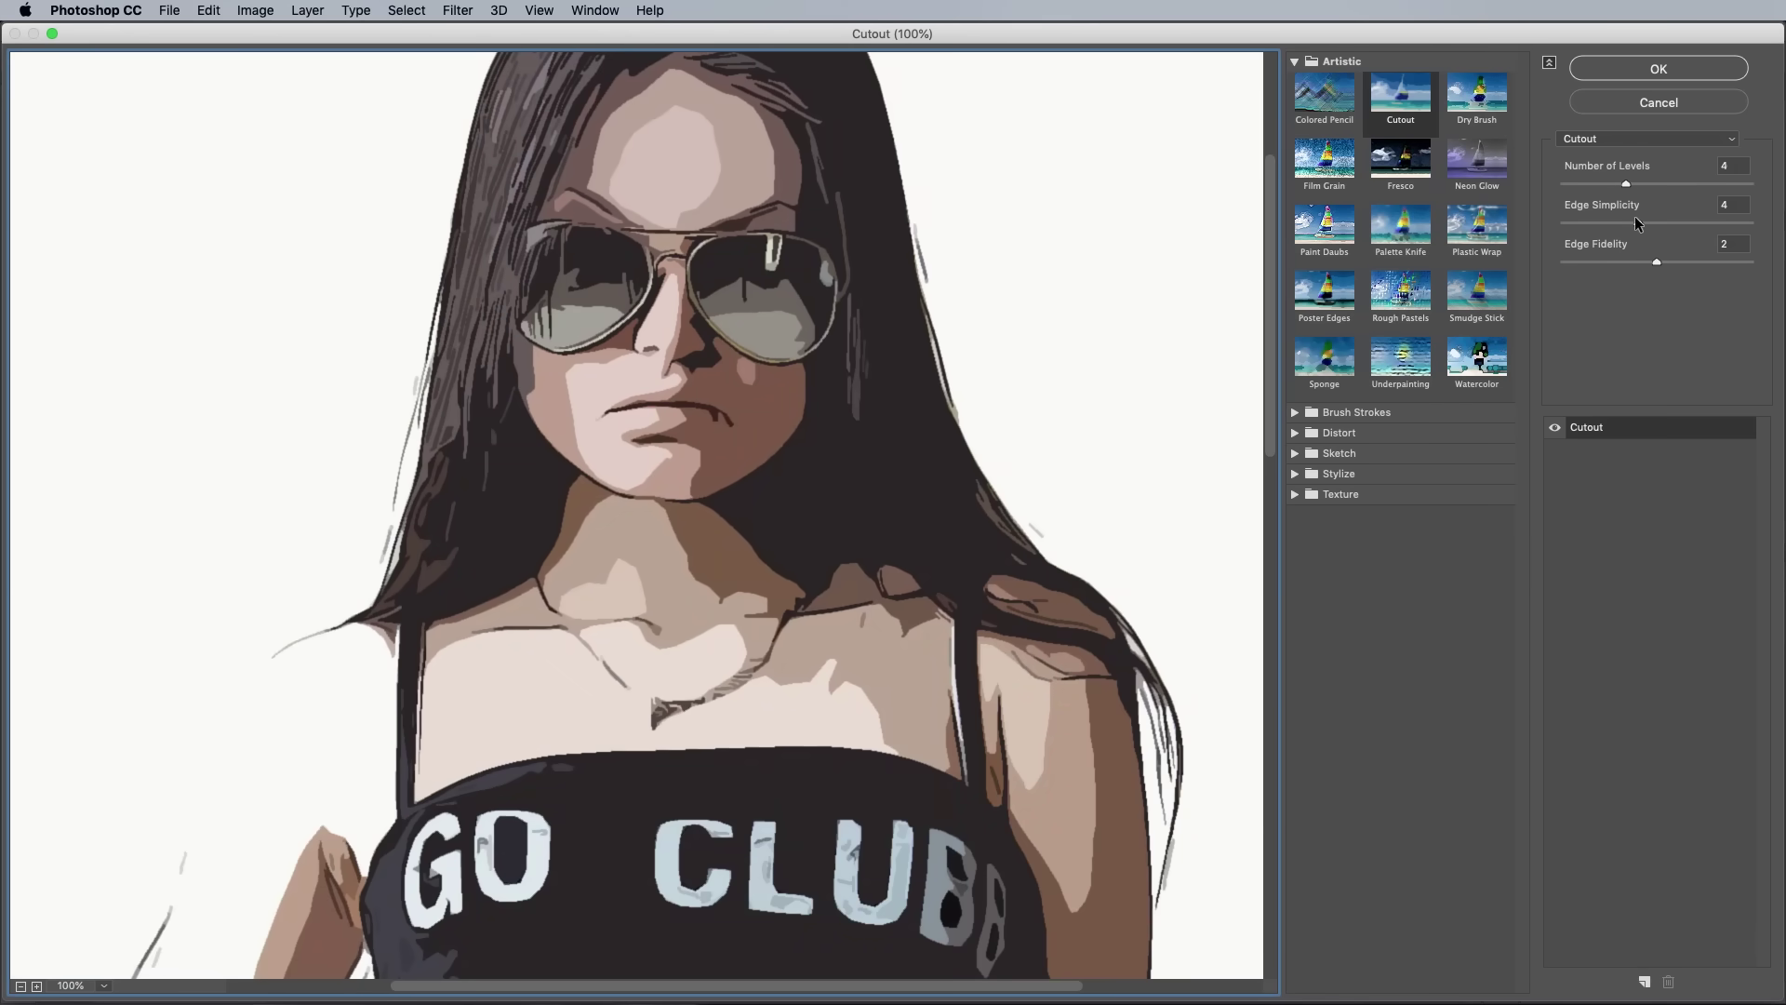
drag(907, 706, 888, 260)
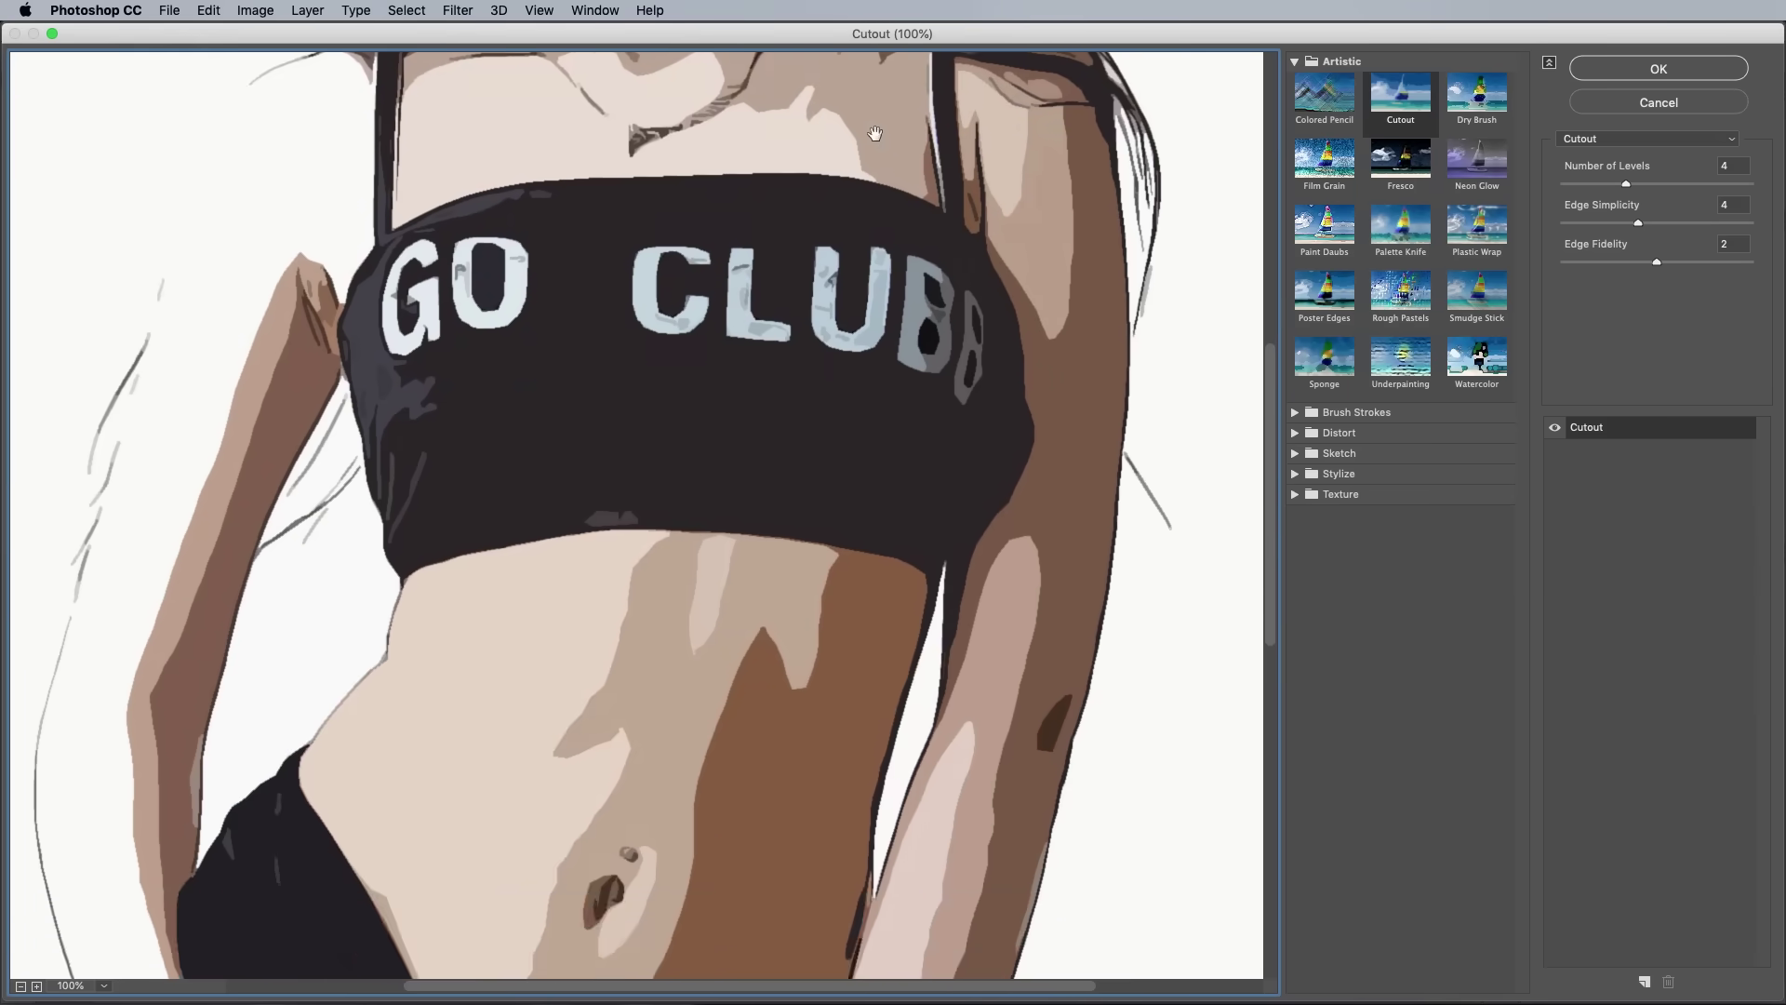
click(1732, 163)
key(Up)
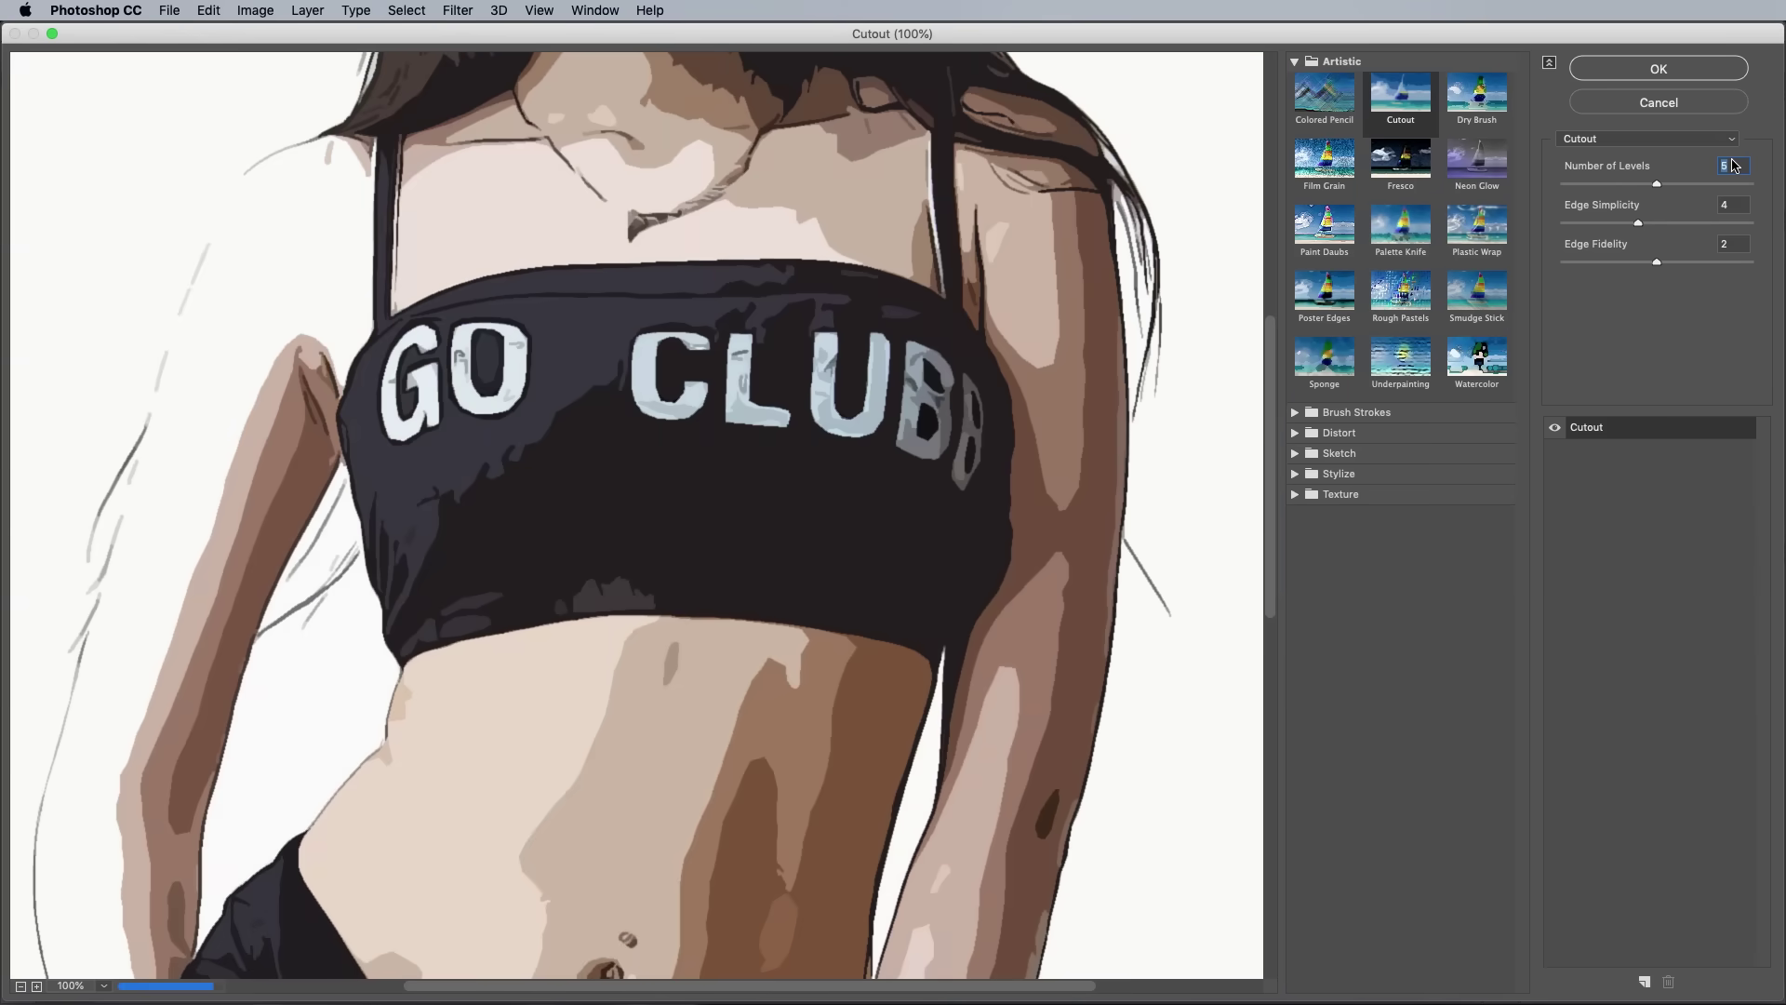
key(Down)
click(1673, 67)
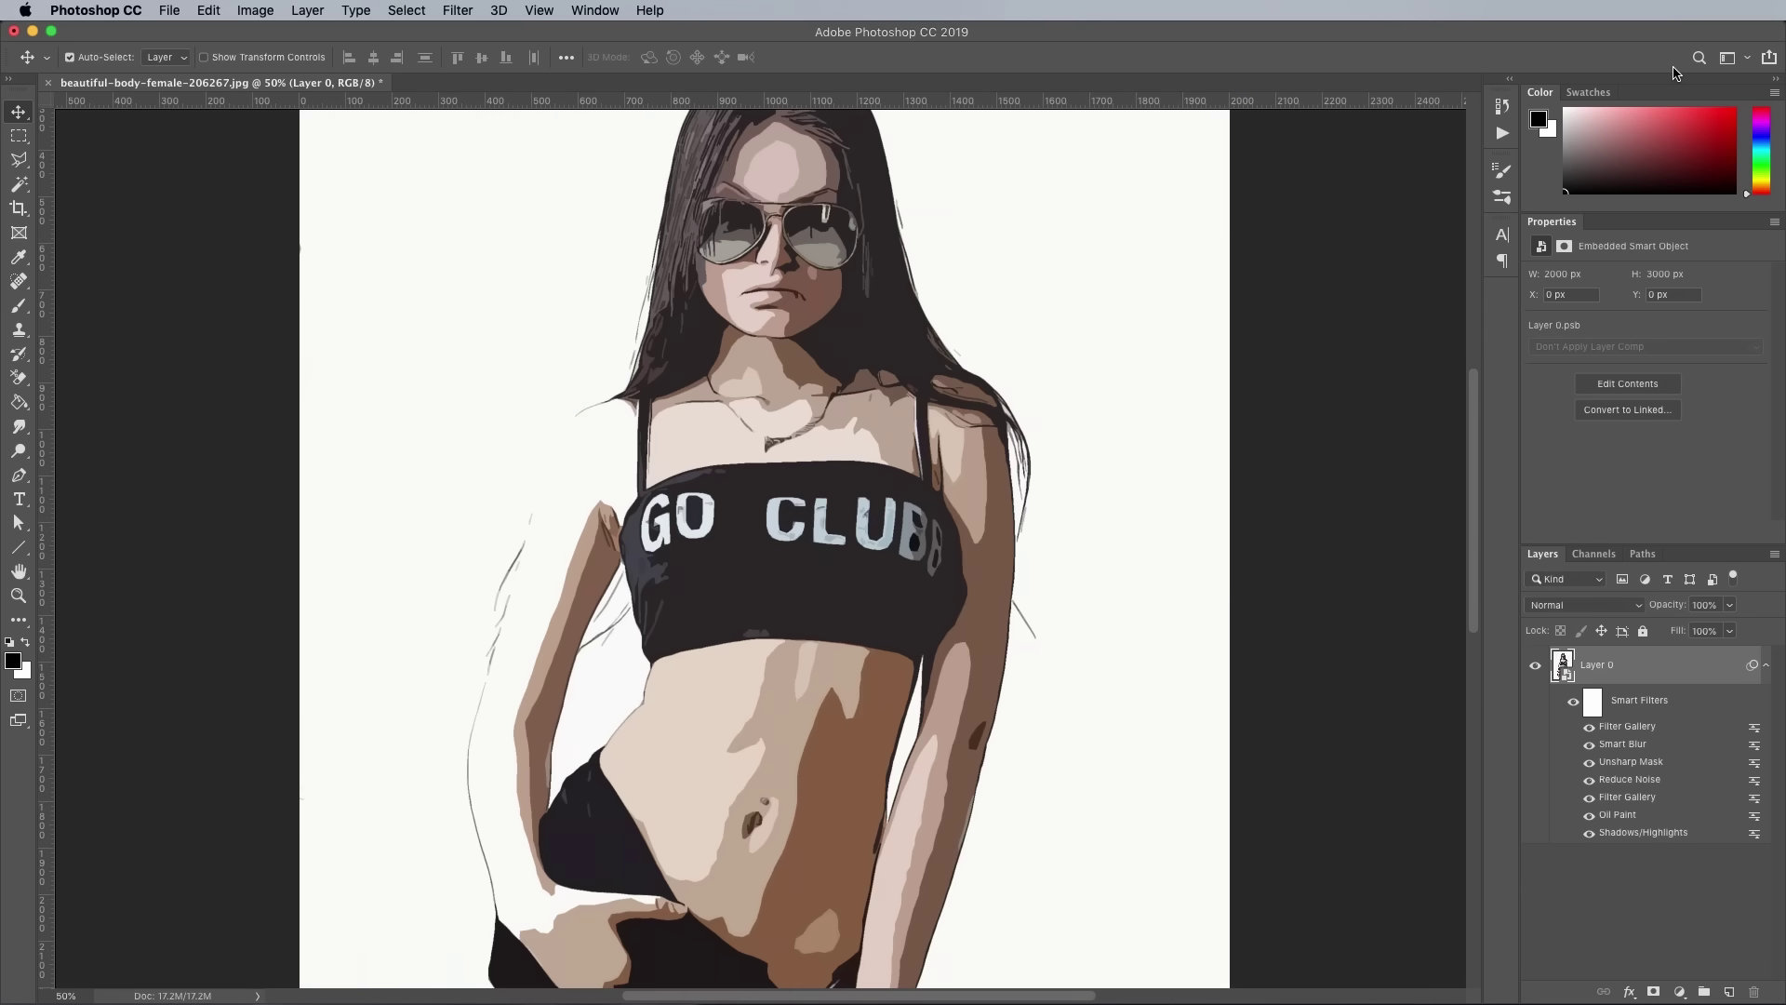
Set the newest Filter Gallery smart filter's blending mode to Soft Light at 50% opacity
double_click(1755, 729)
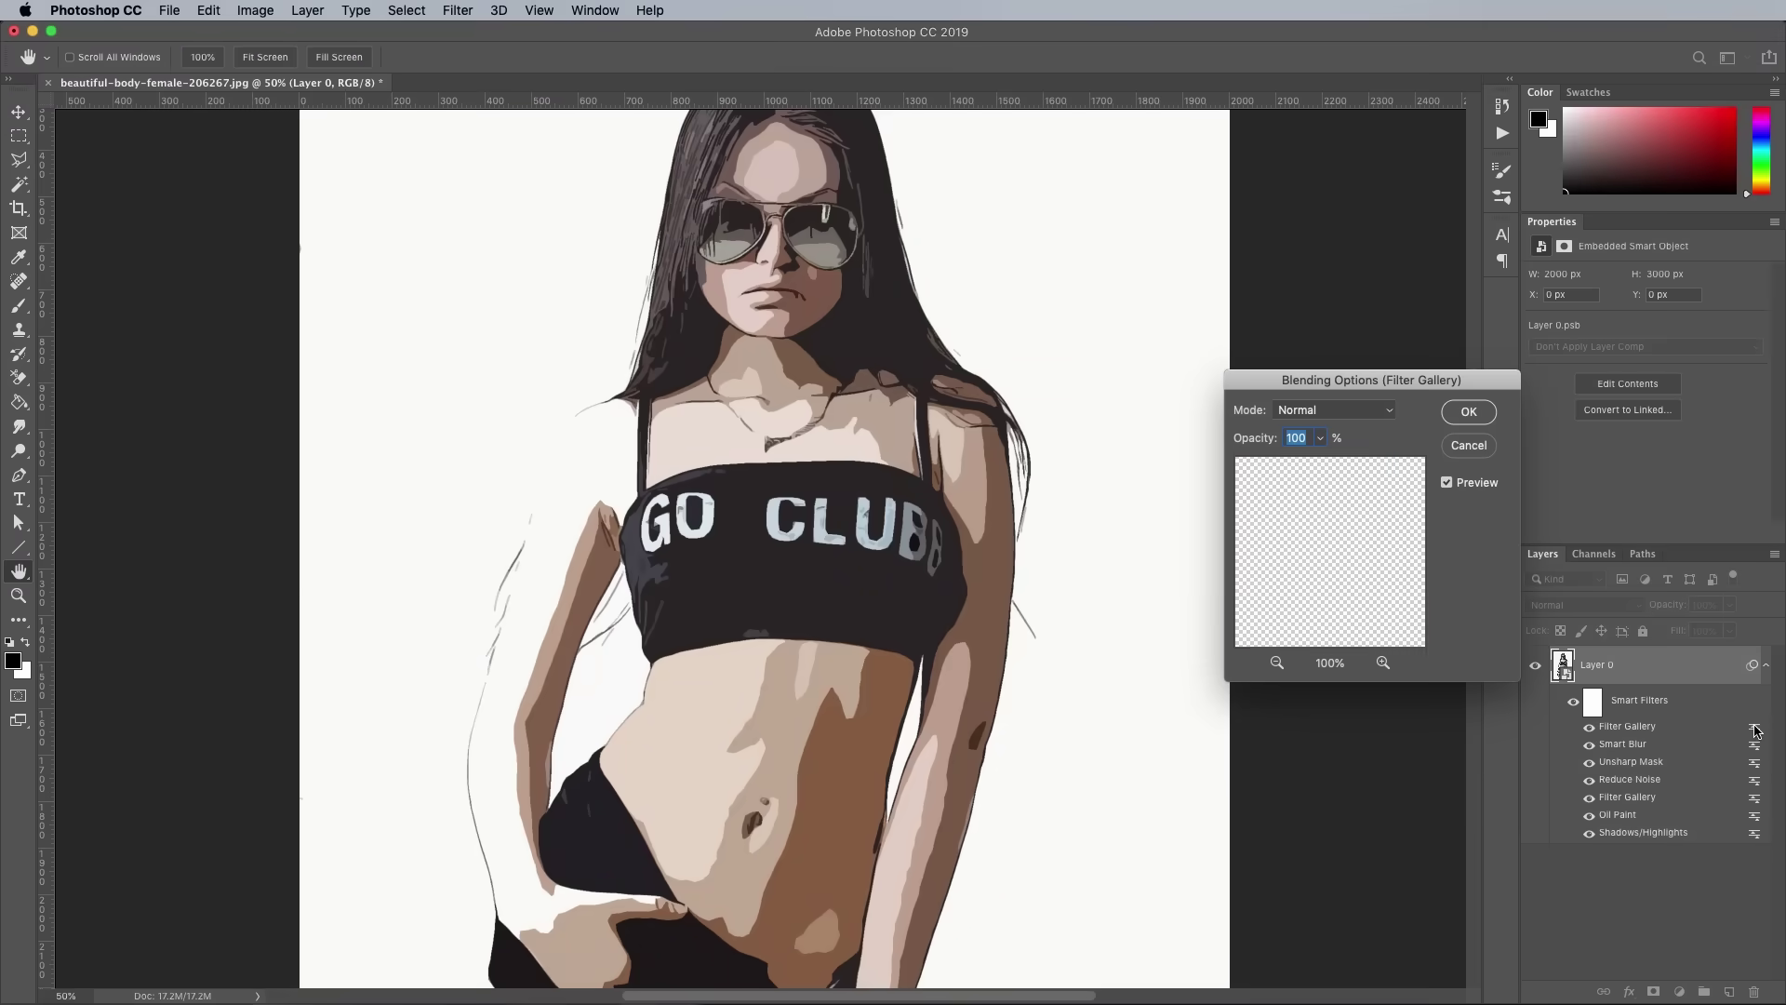
click(1366, 413)
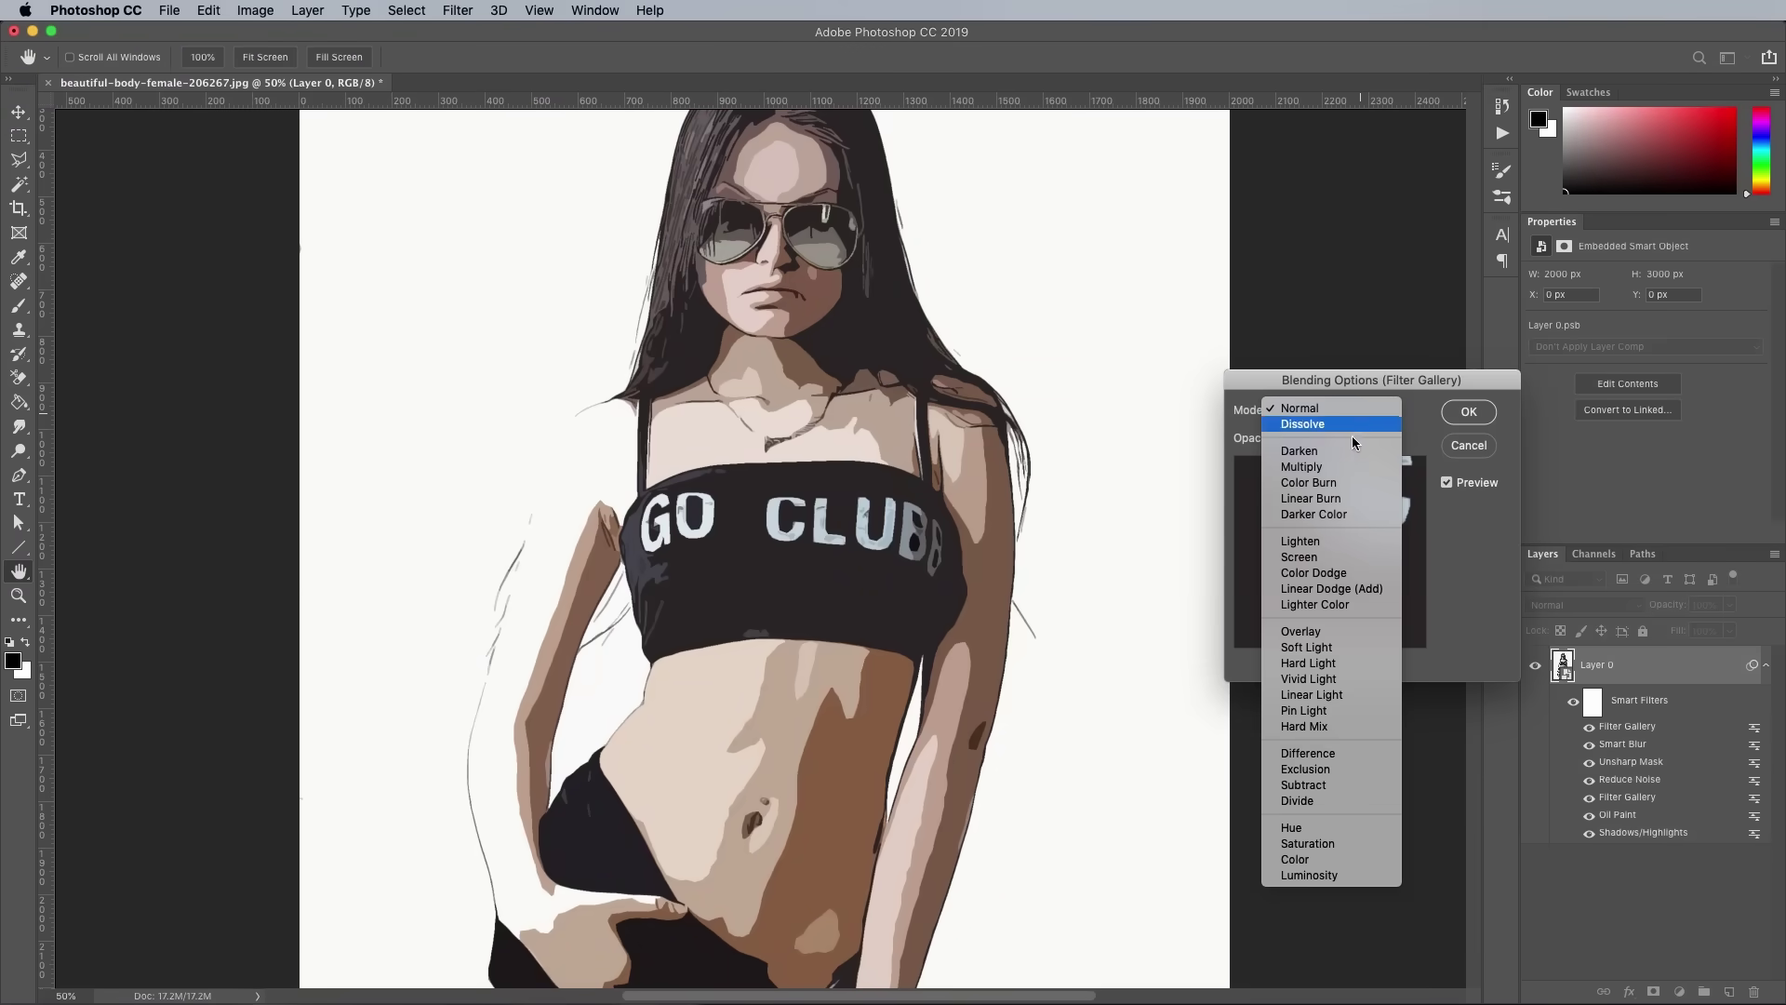
click(1315, 648)
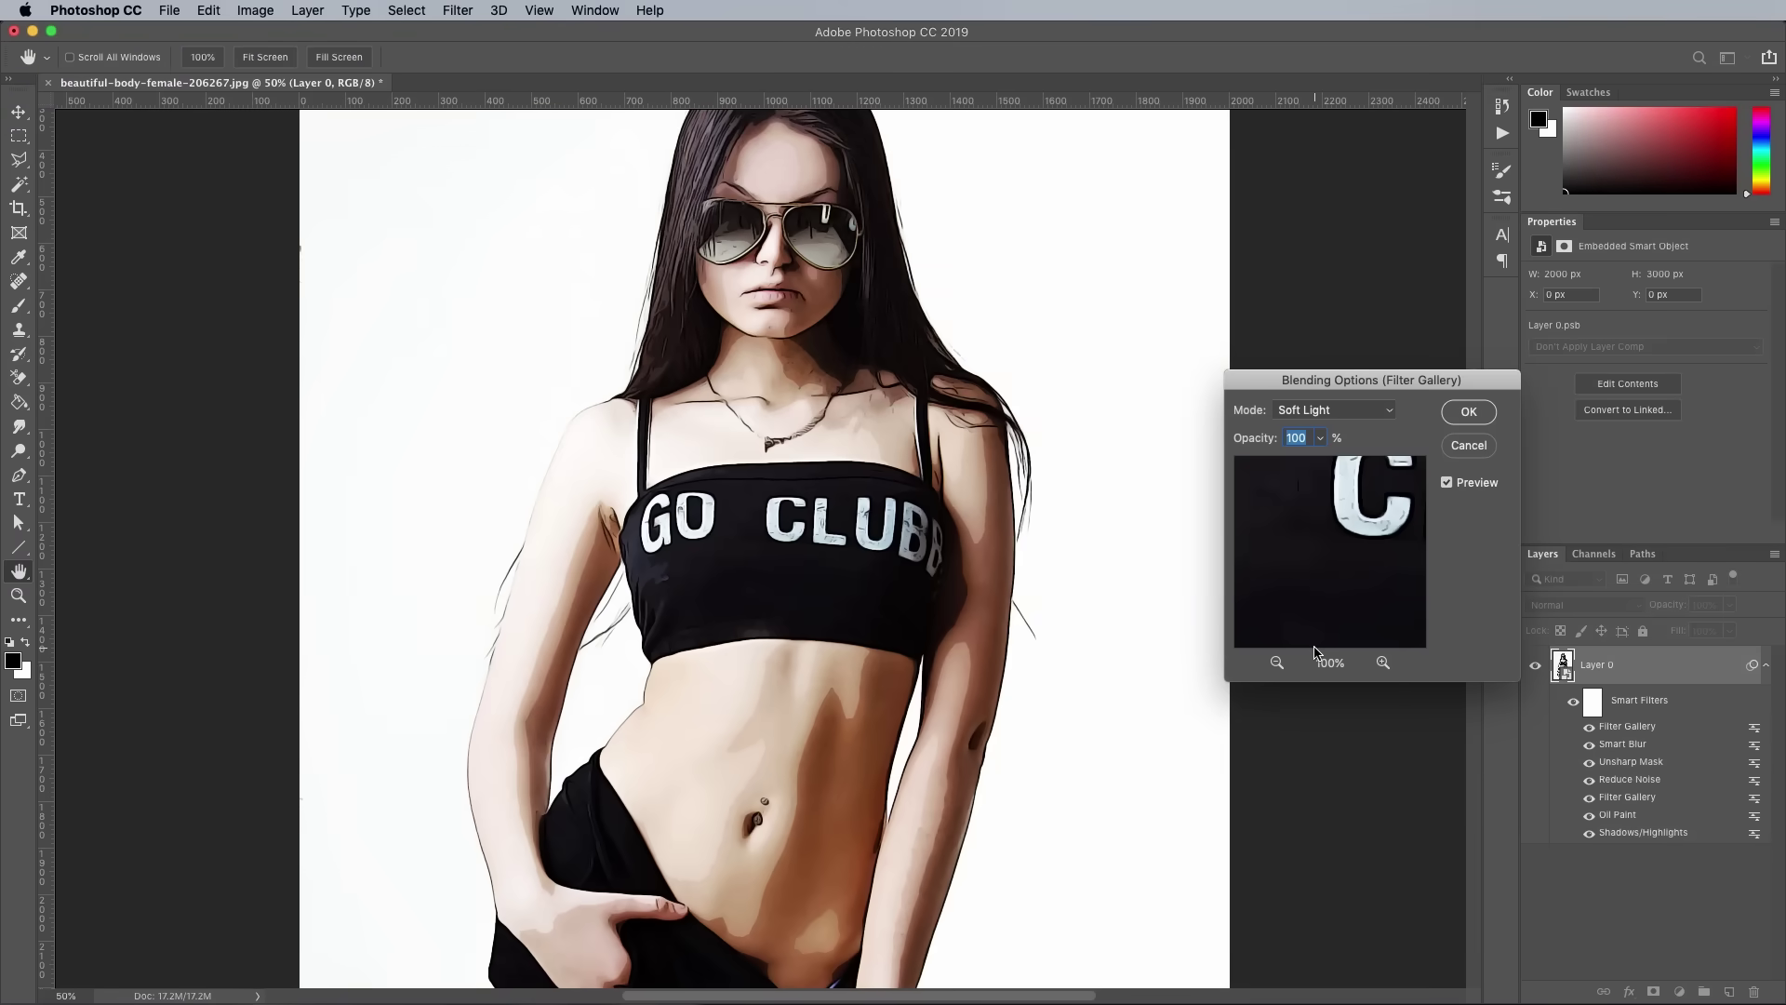
text(50)
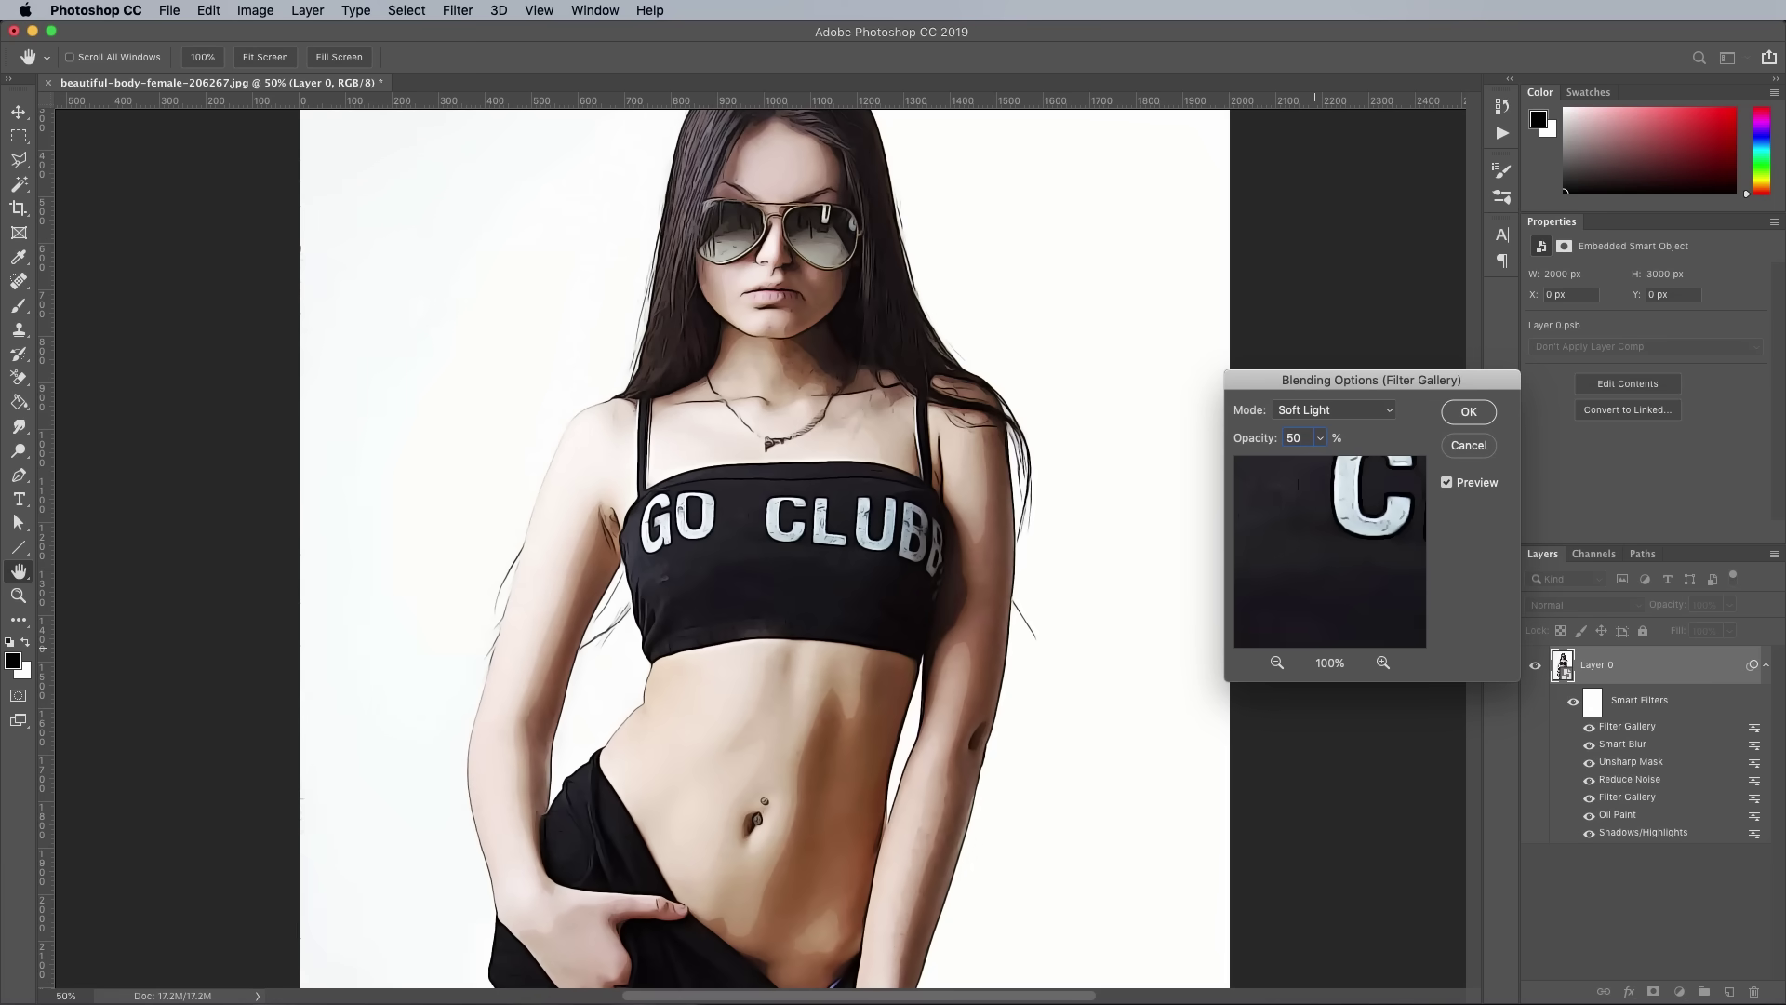
key(Return)
Examine the filtered portrait up close on the torso and face, and check the whole figure
key(super+plus)
key(super+plus)
drag(1012, 139, 1028, 515)
scroll(759, 547, down, 12)
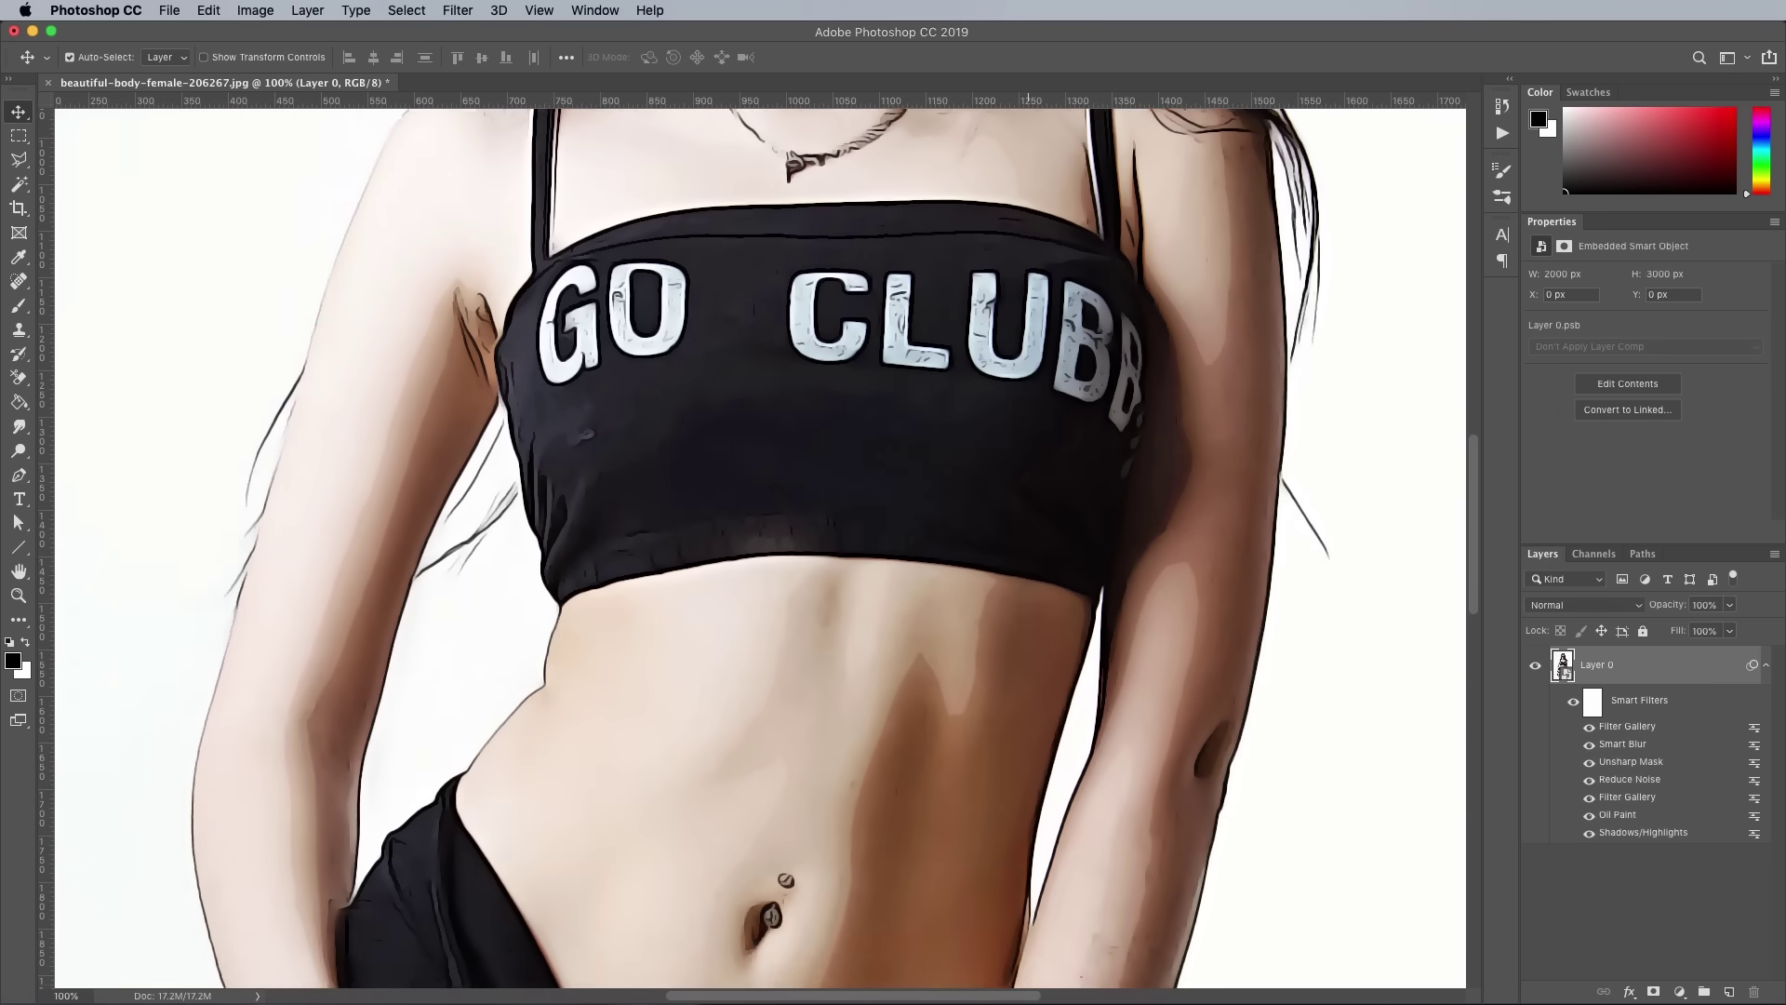
scroll(759, 547, up, 10)
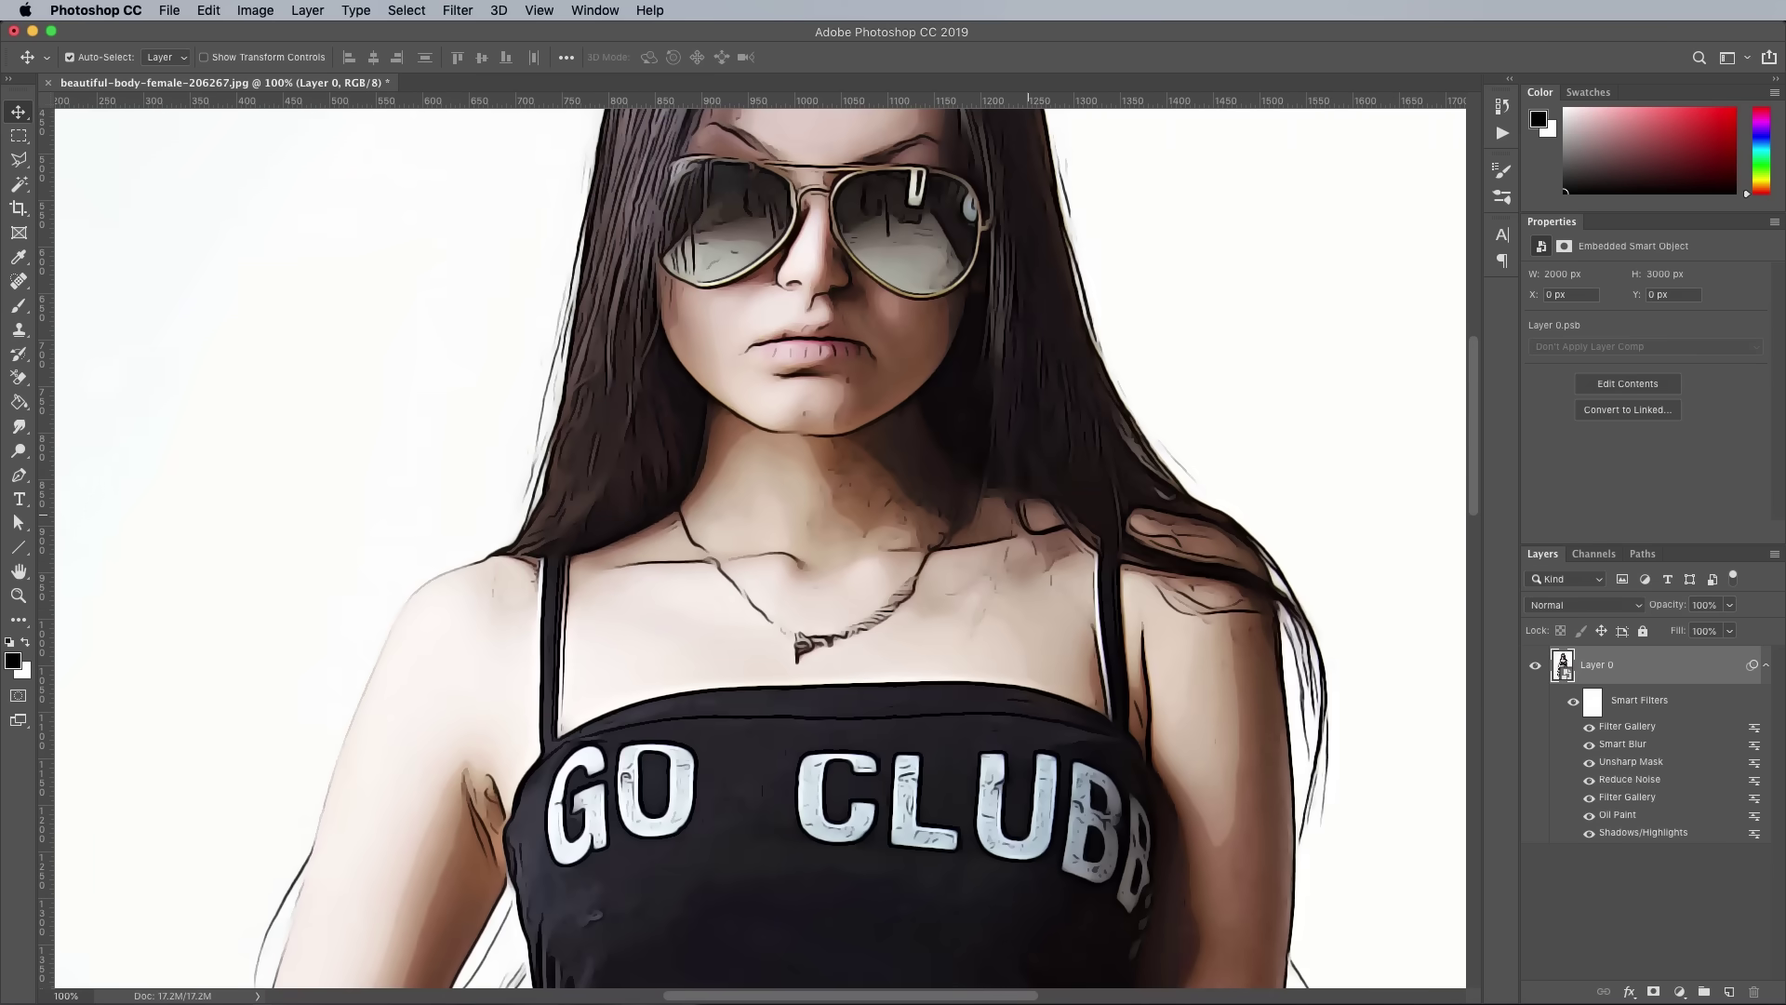
key(super+minus)
key(super+minus)
key(super+minus)
scroll(772, 558, down, 3)
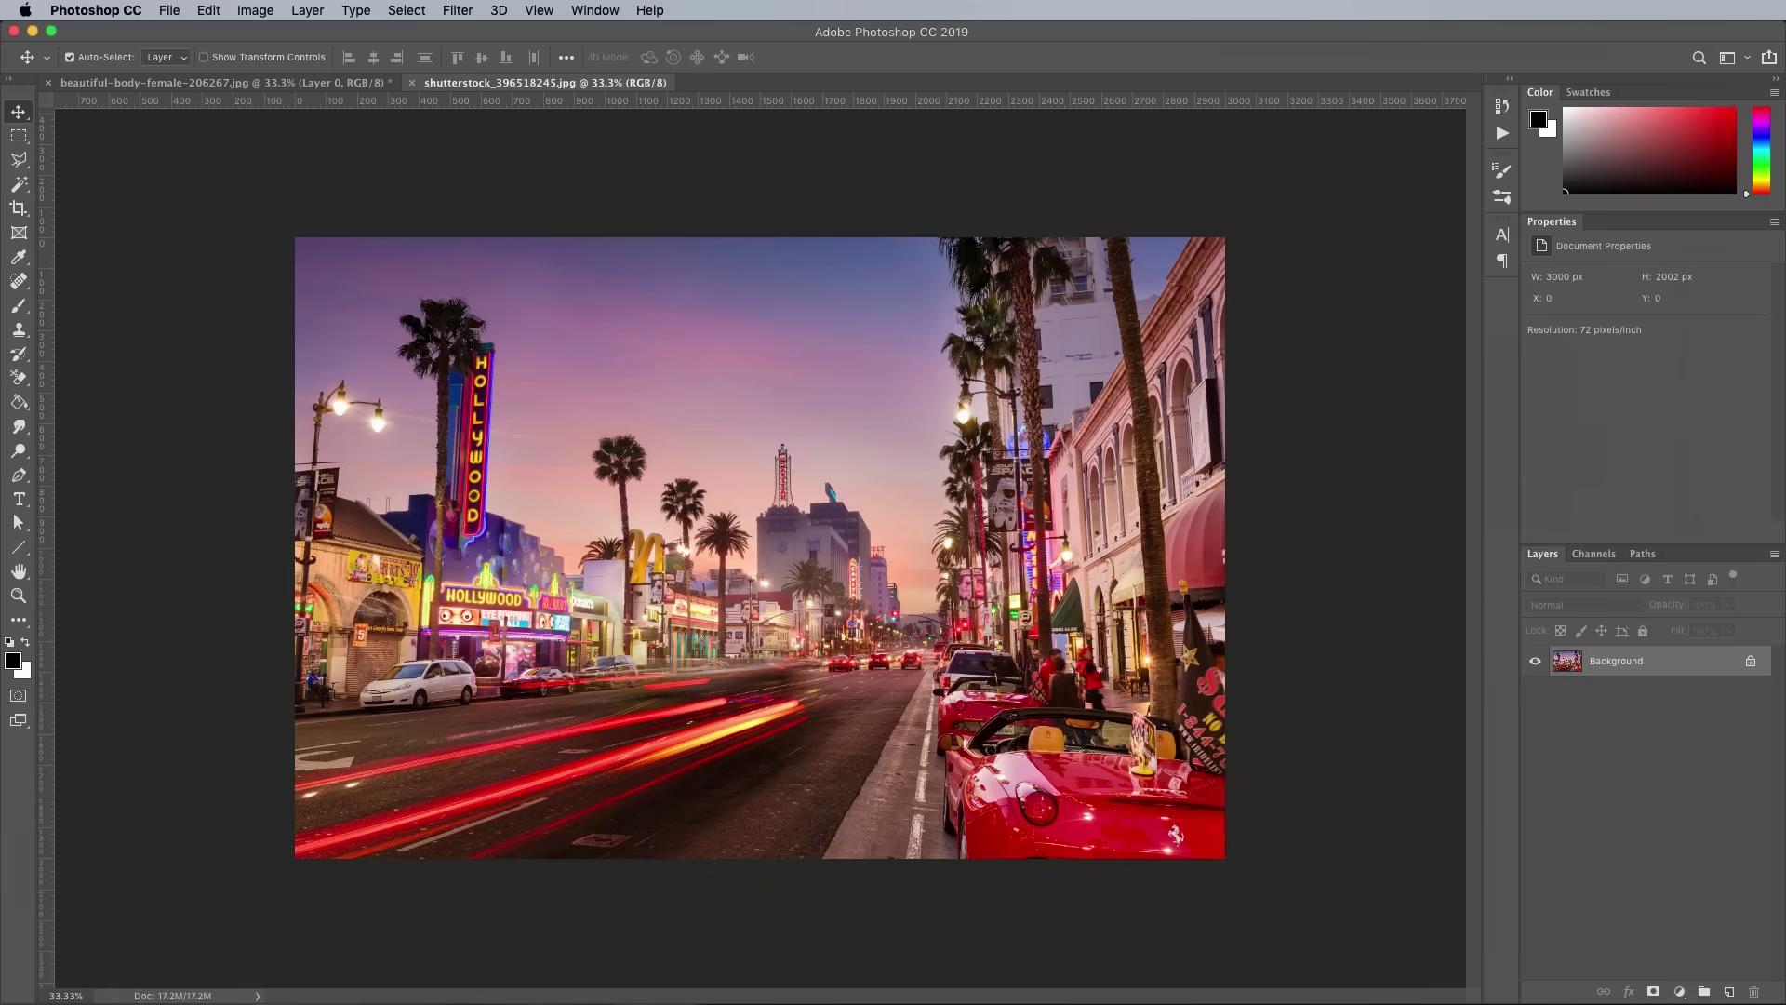
Run the GTA Effect action on the Hollywood street photo
key(super+0)
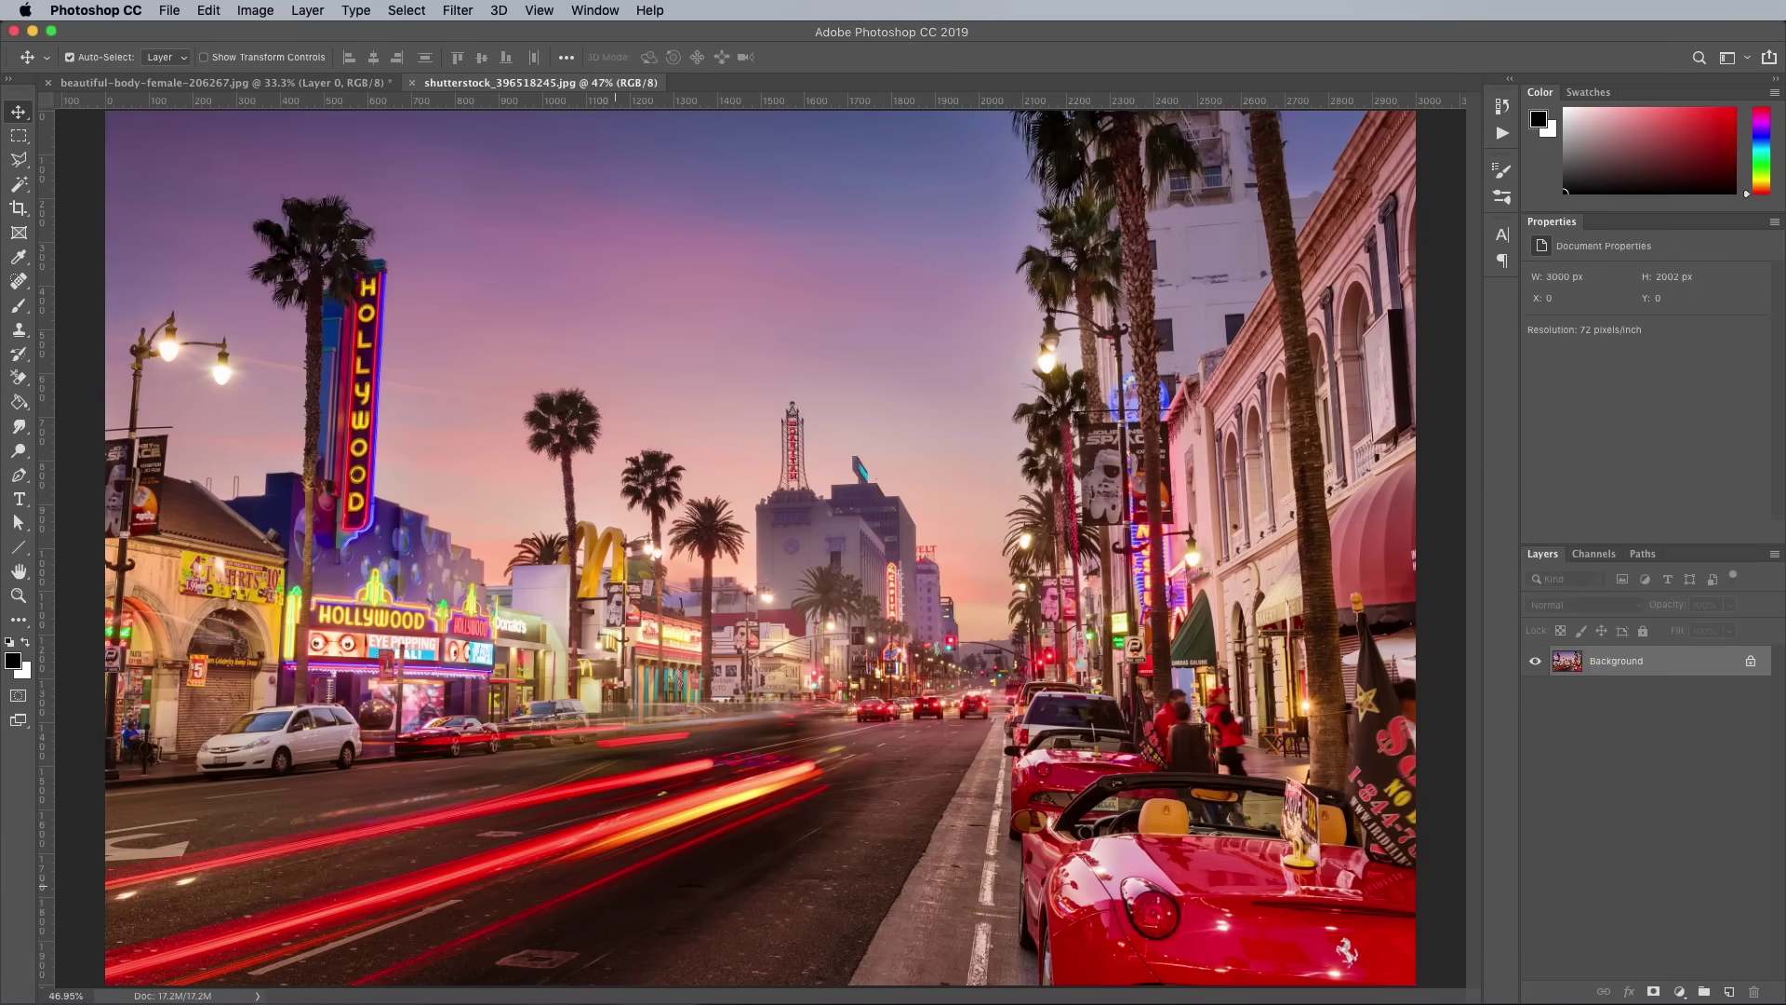
click(1501, 133)
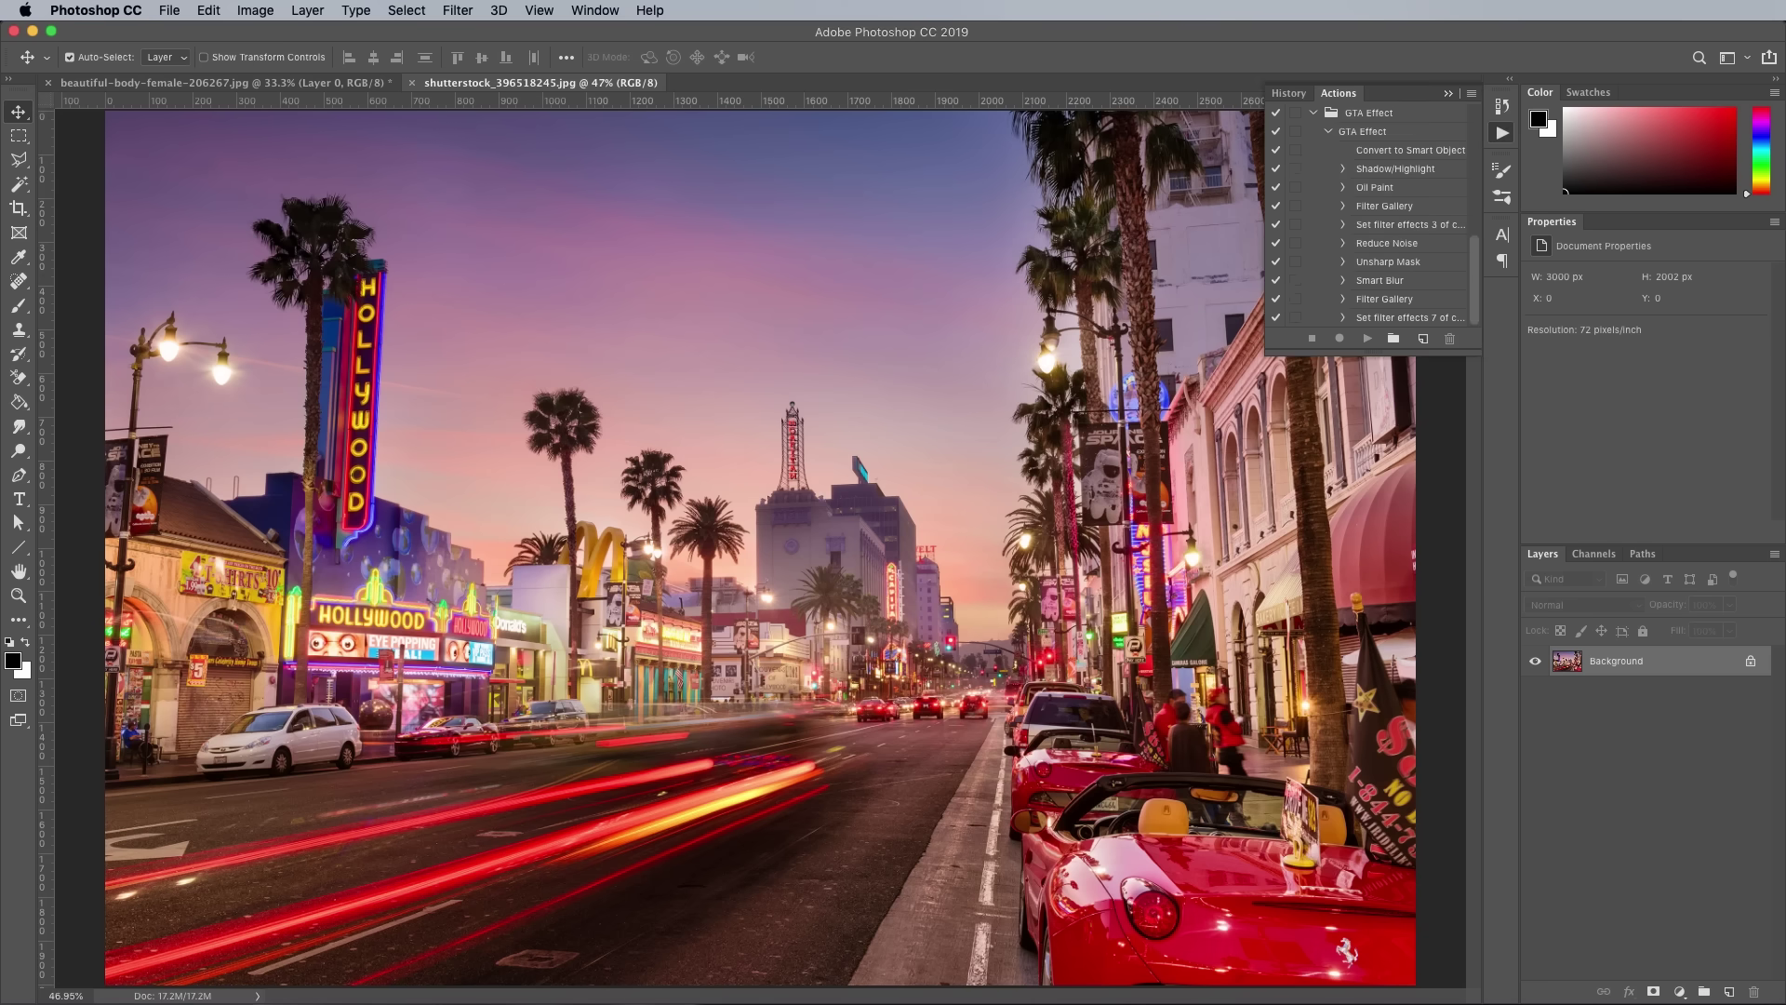
click(1364, 132)
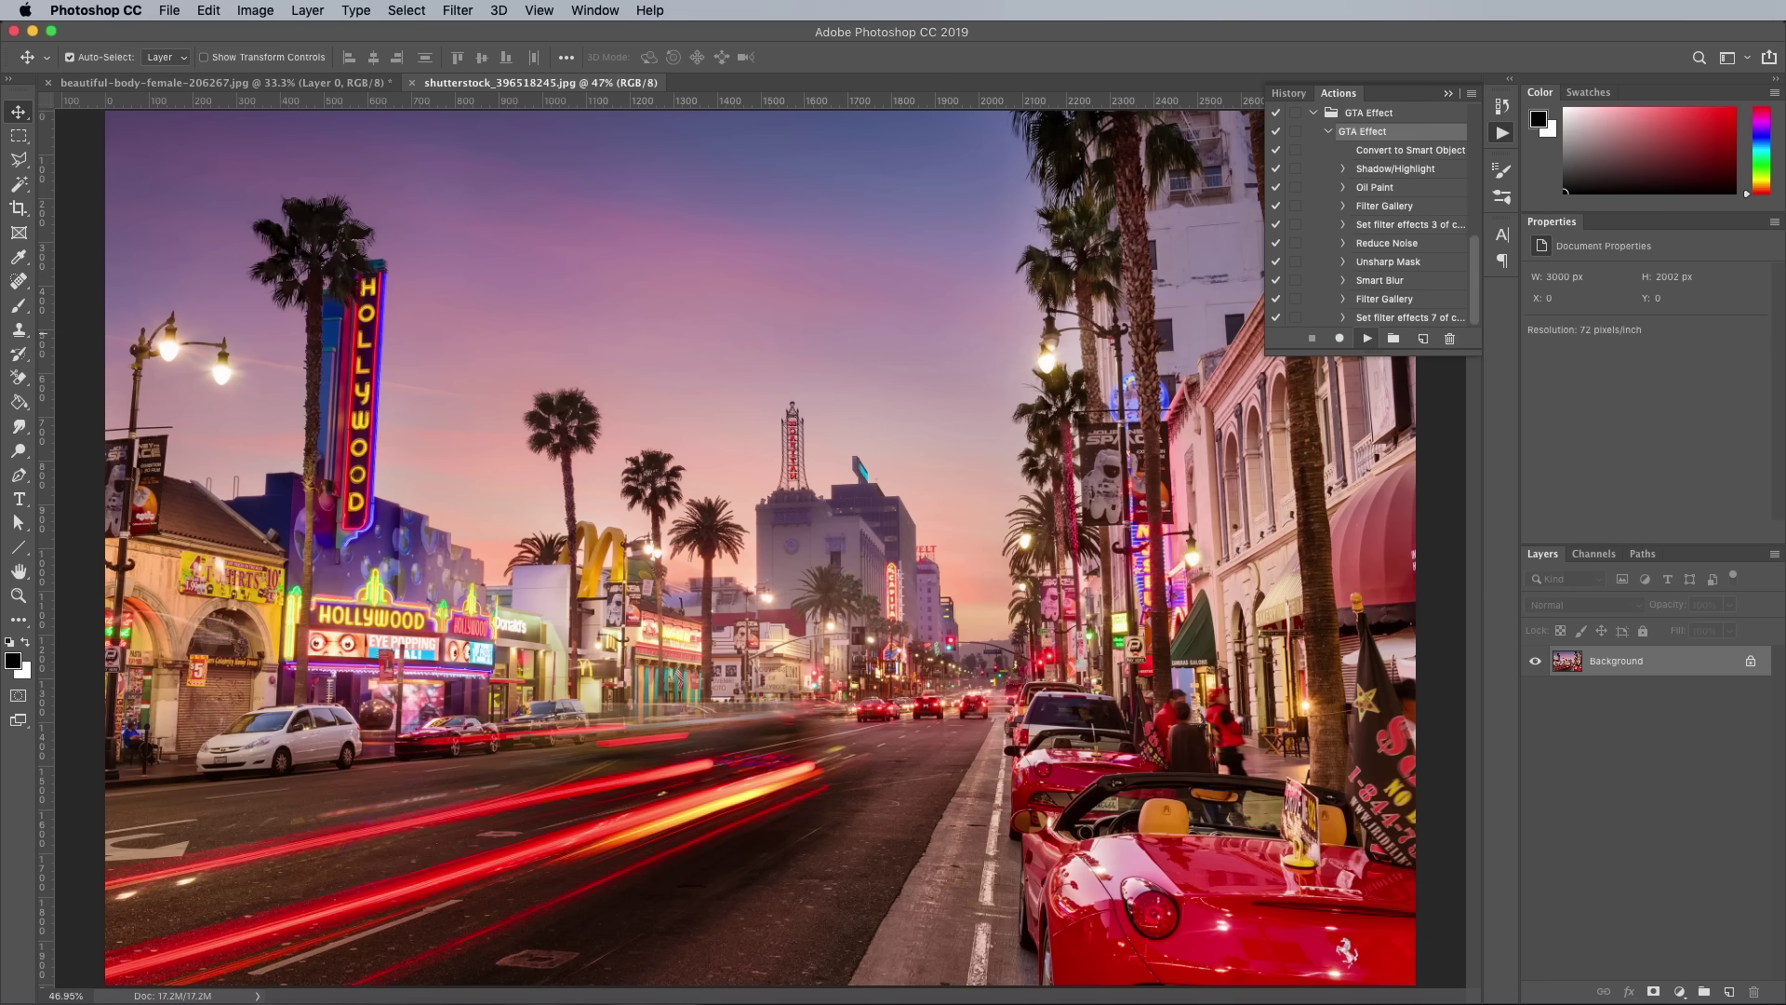
click(1366, 338)
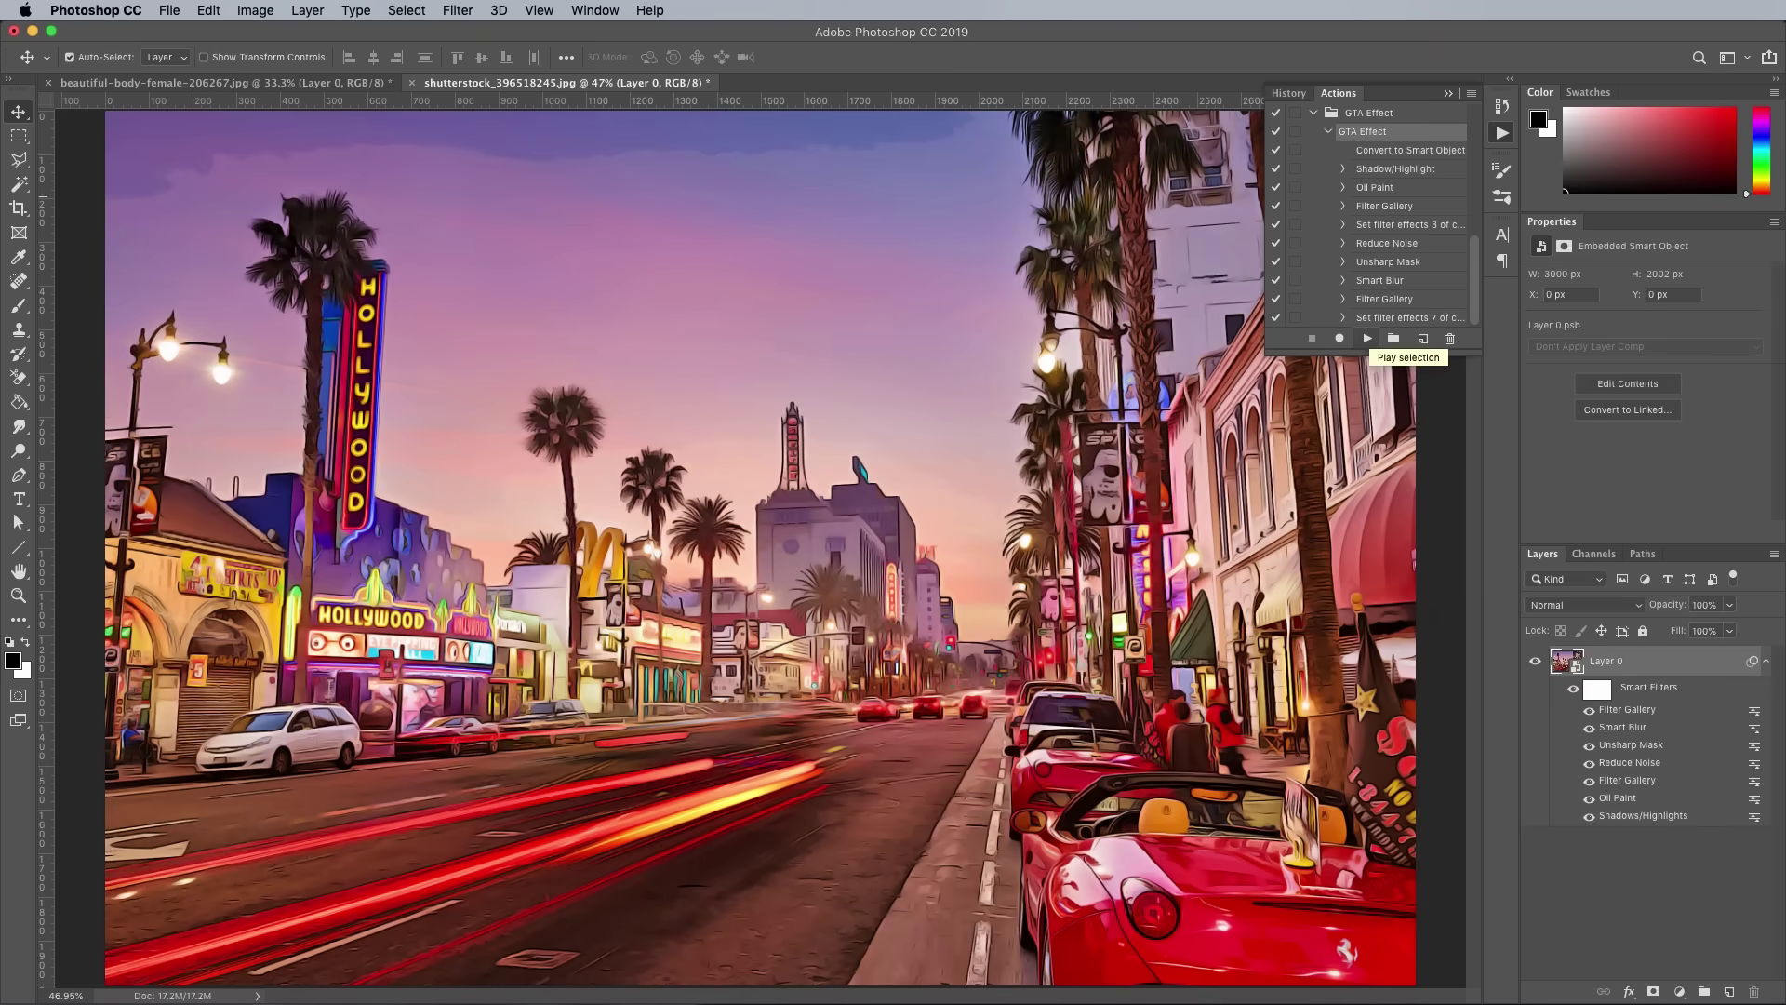
click(1503, 133)
Add a new layer above the filtered street photo and fill it with dark blue #192063 sampled from the blue building
click(1729, 991)
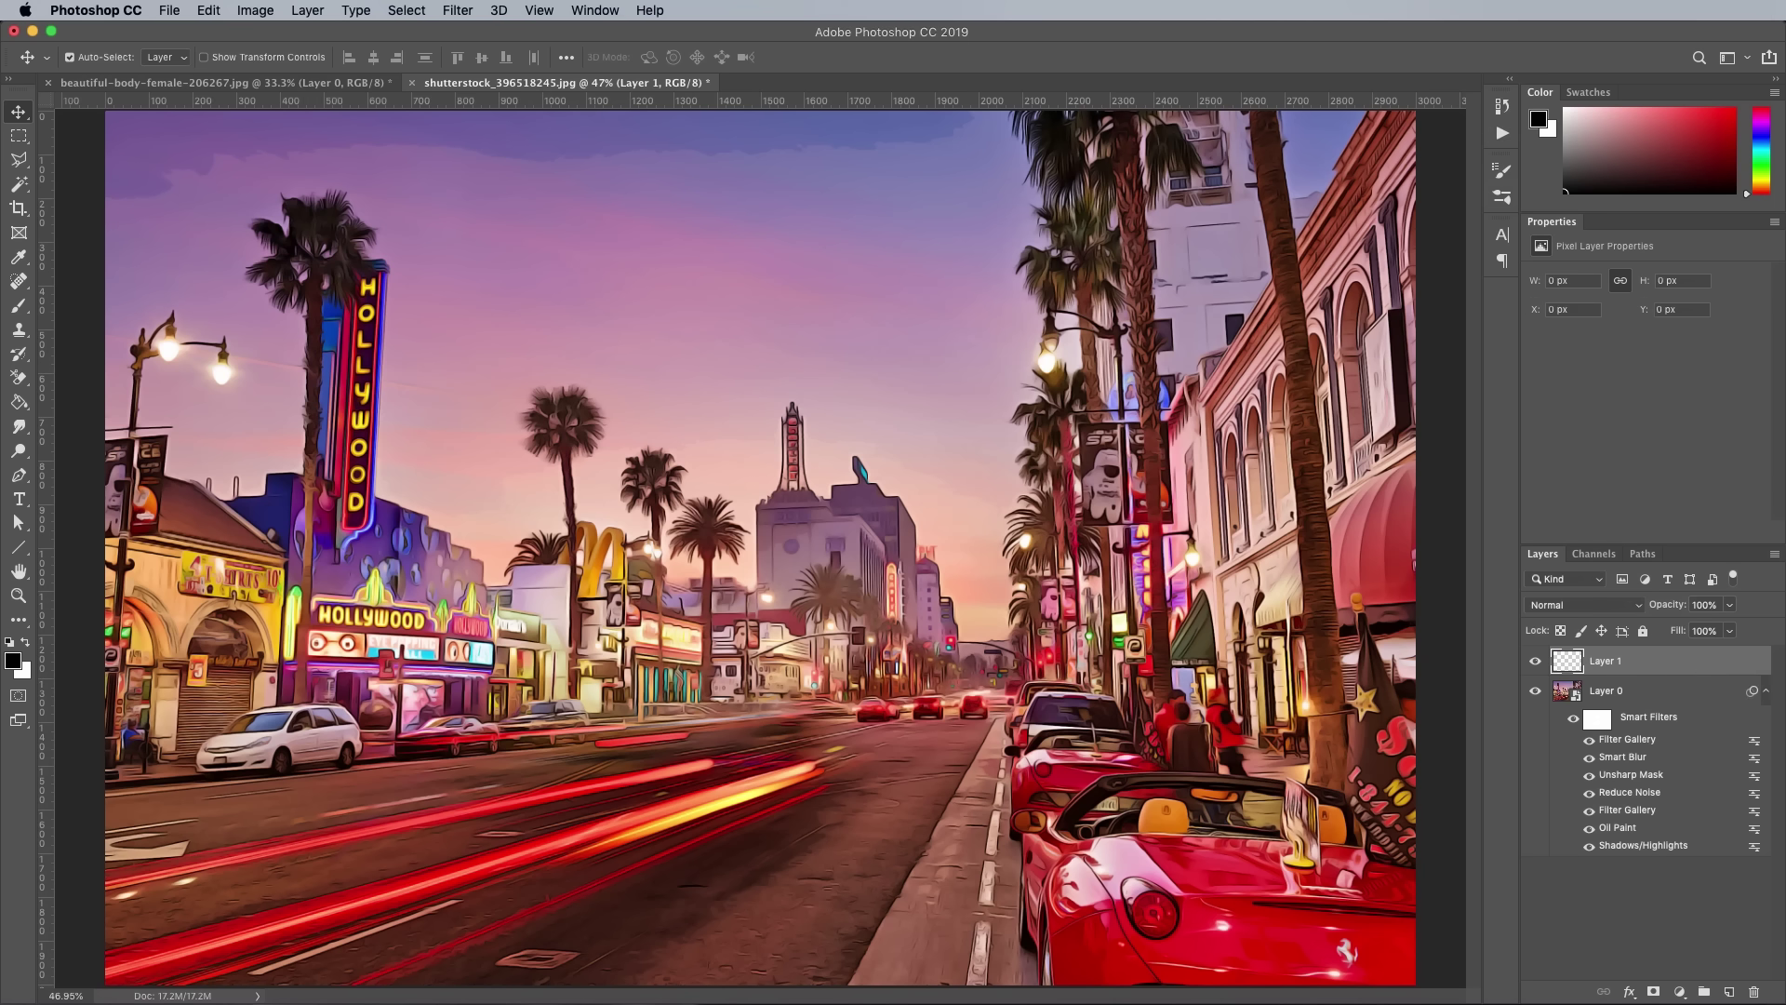
click(13, 660)
click(278, 486)
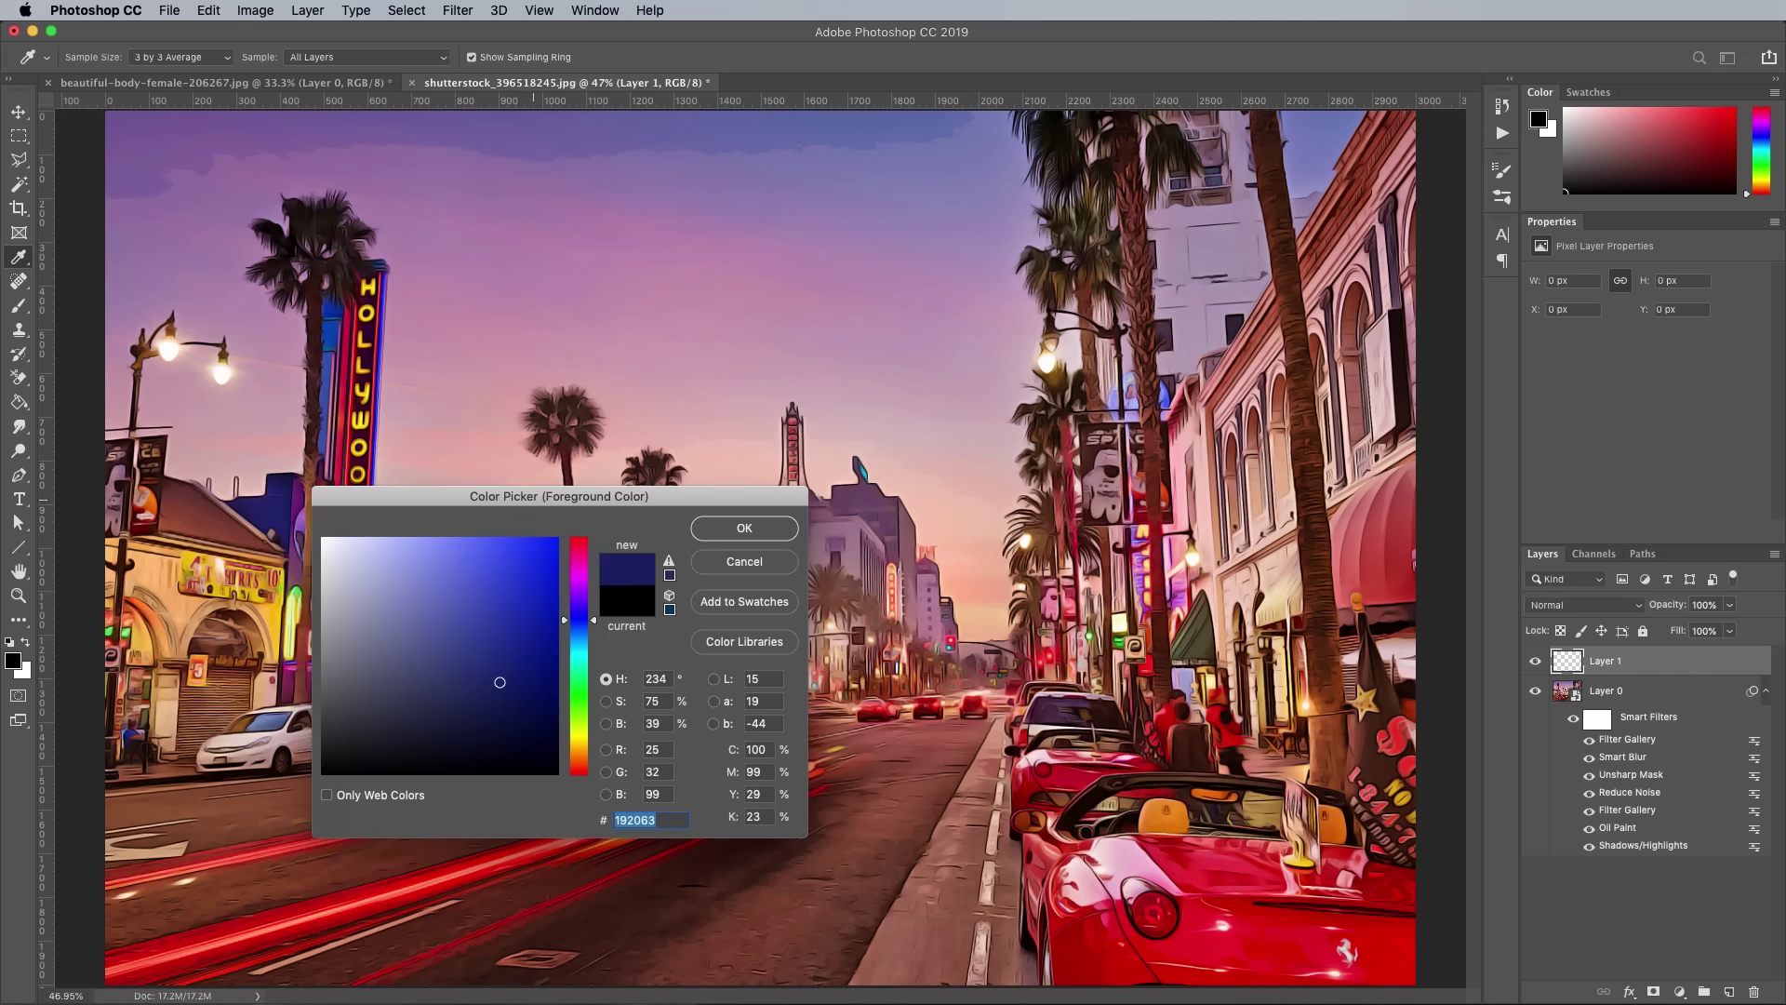
key(Return)
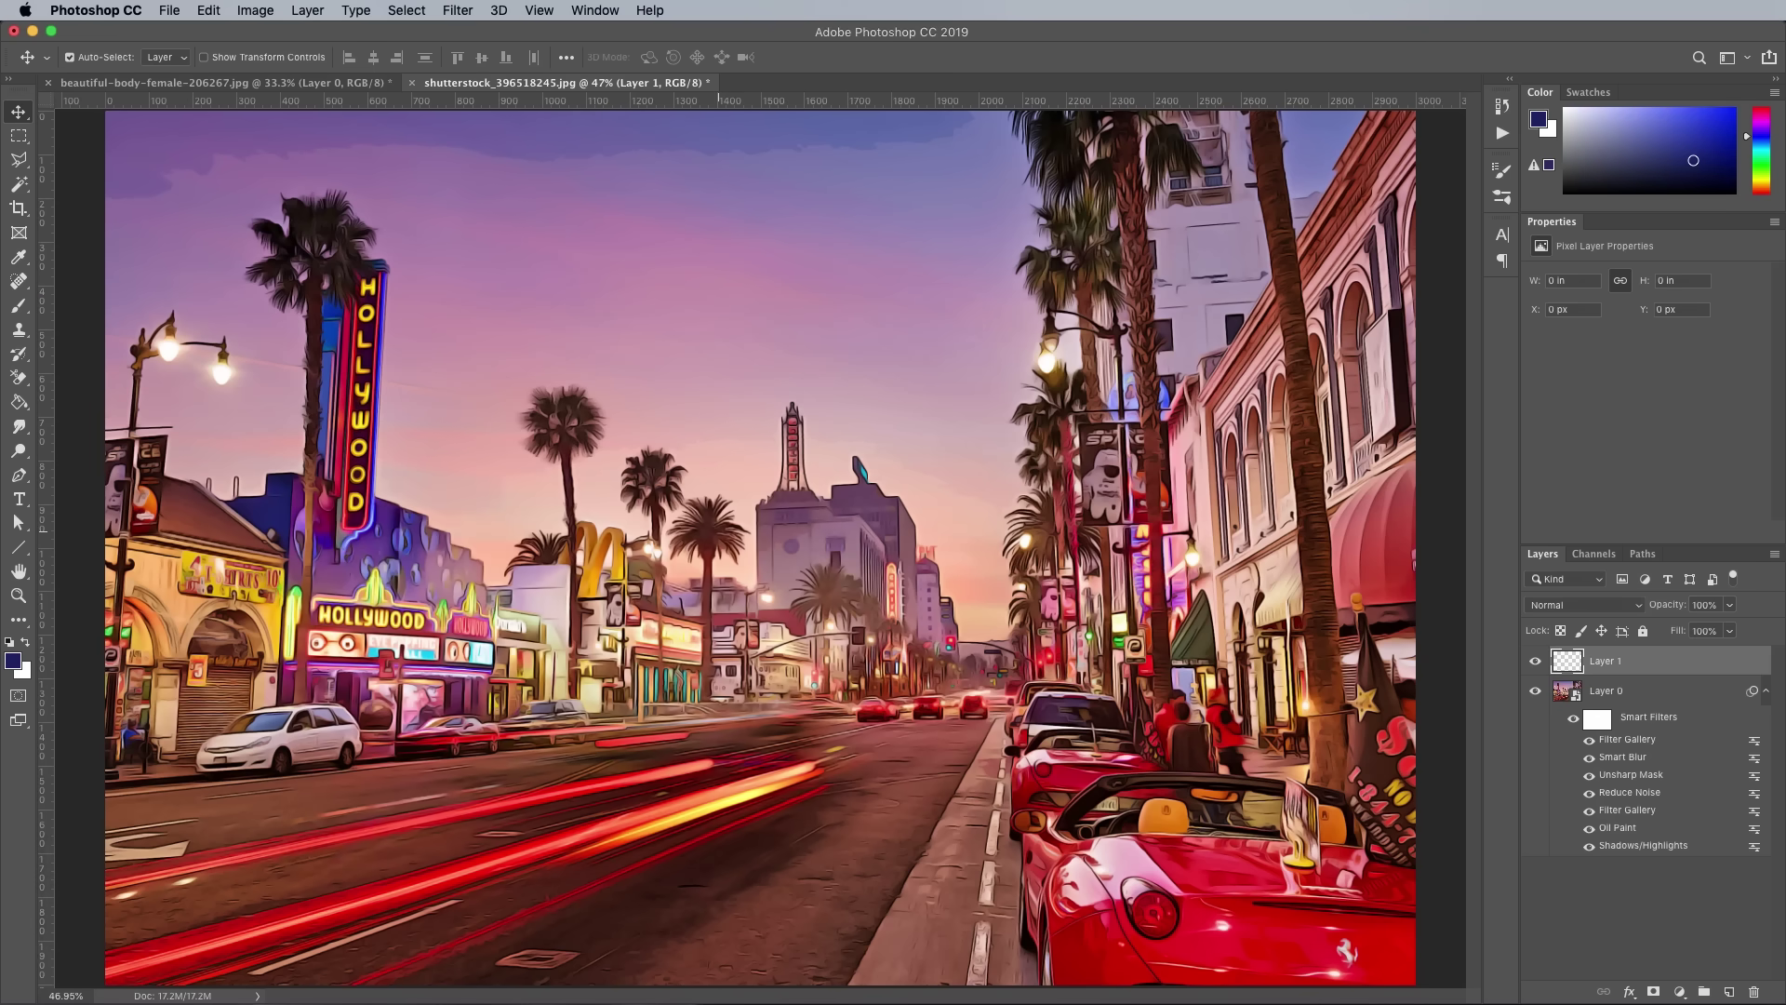
key(alt+BackSpace)
Set the dark blue layer's blend mode to Screen and its opacity to about 73%
click(1581, 605)
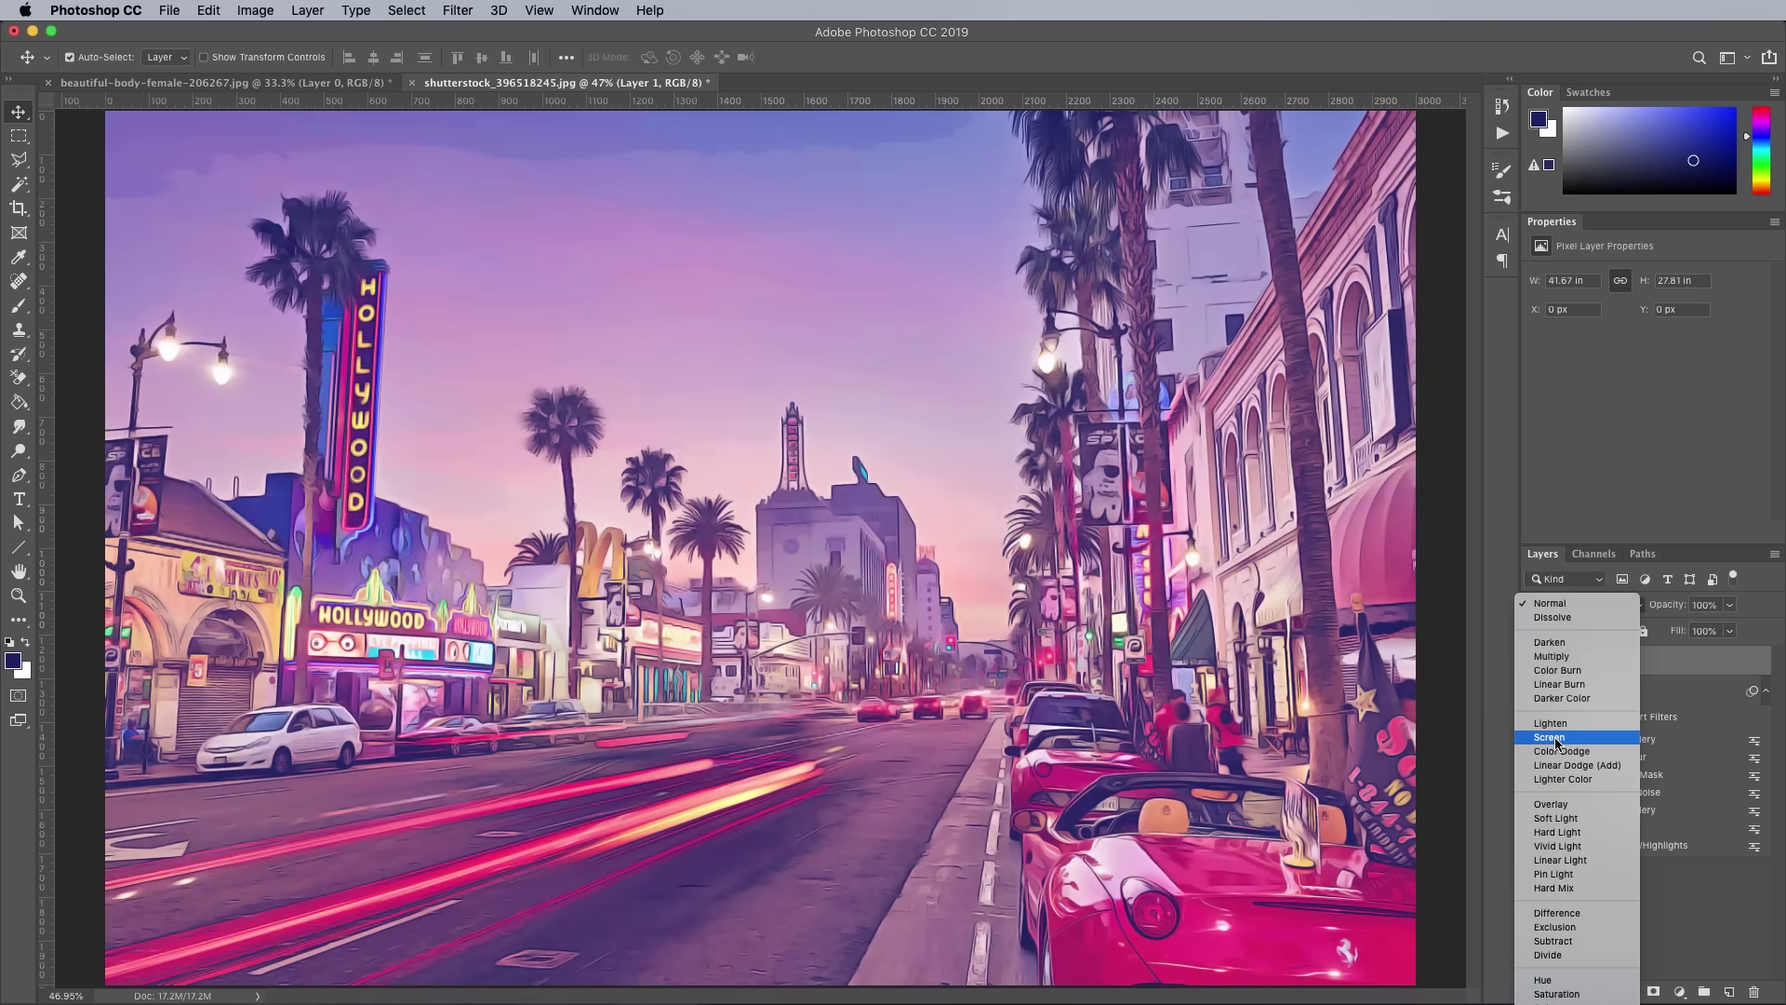
click(1555, 737)
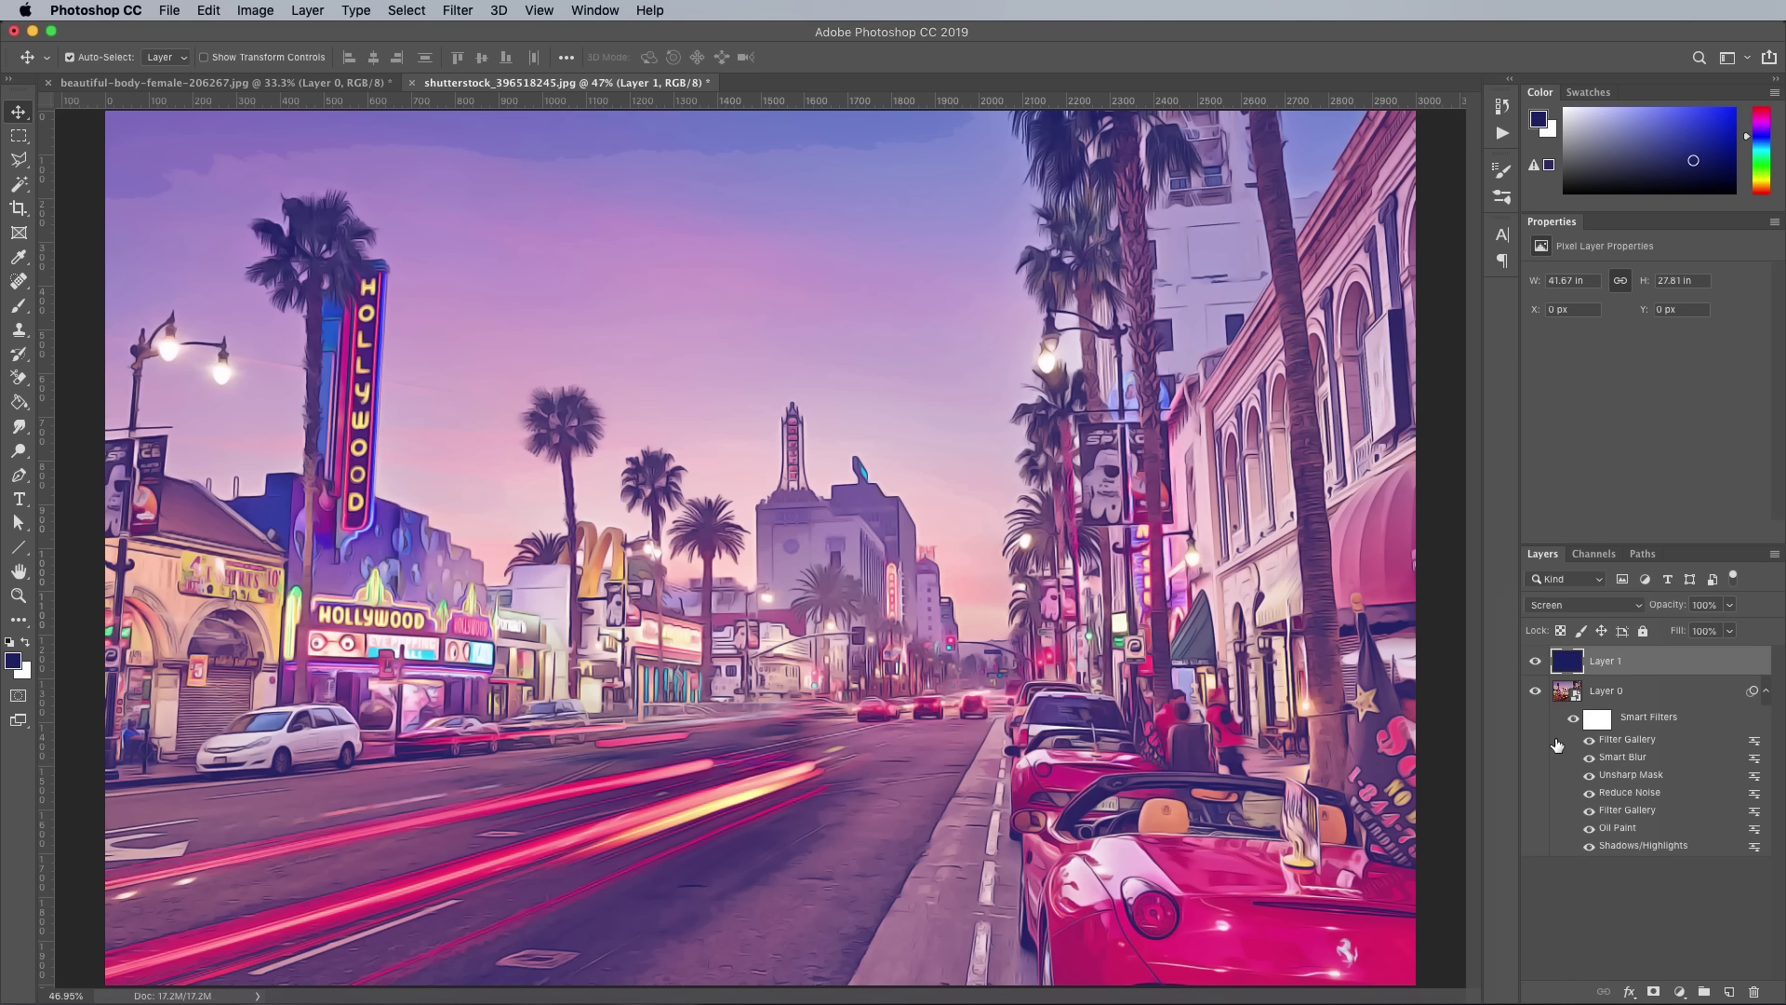
click(1731, 608)
drag(1727, 631, 1708, 632)
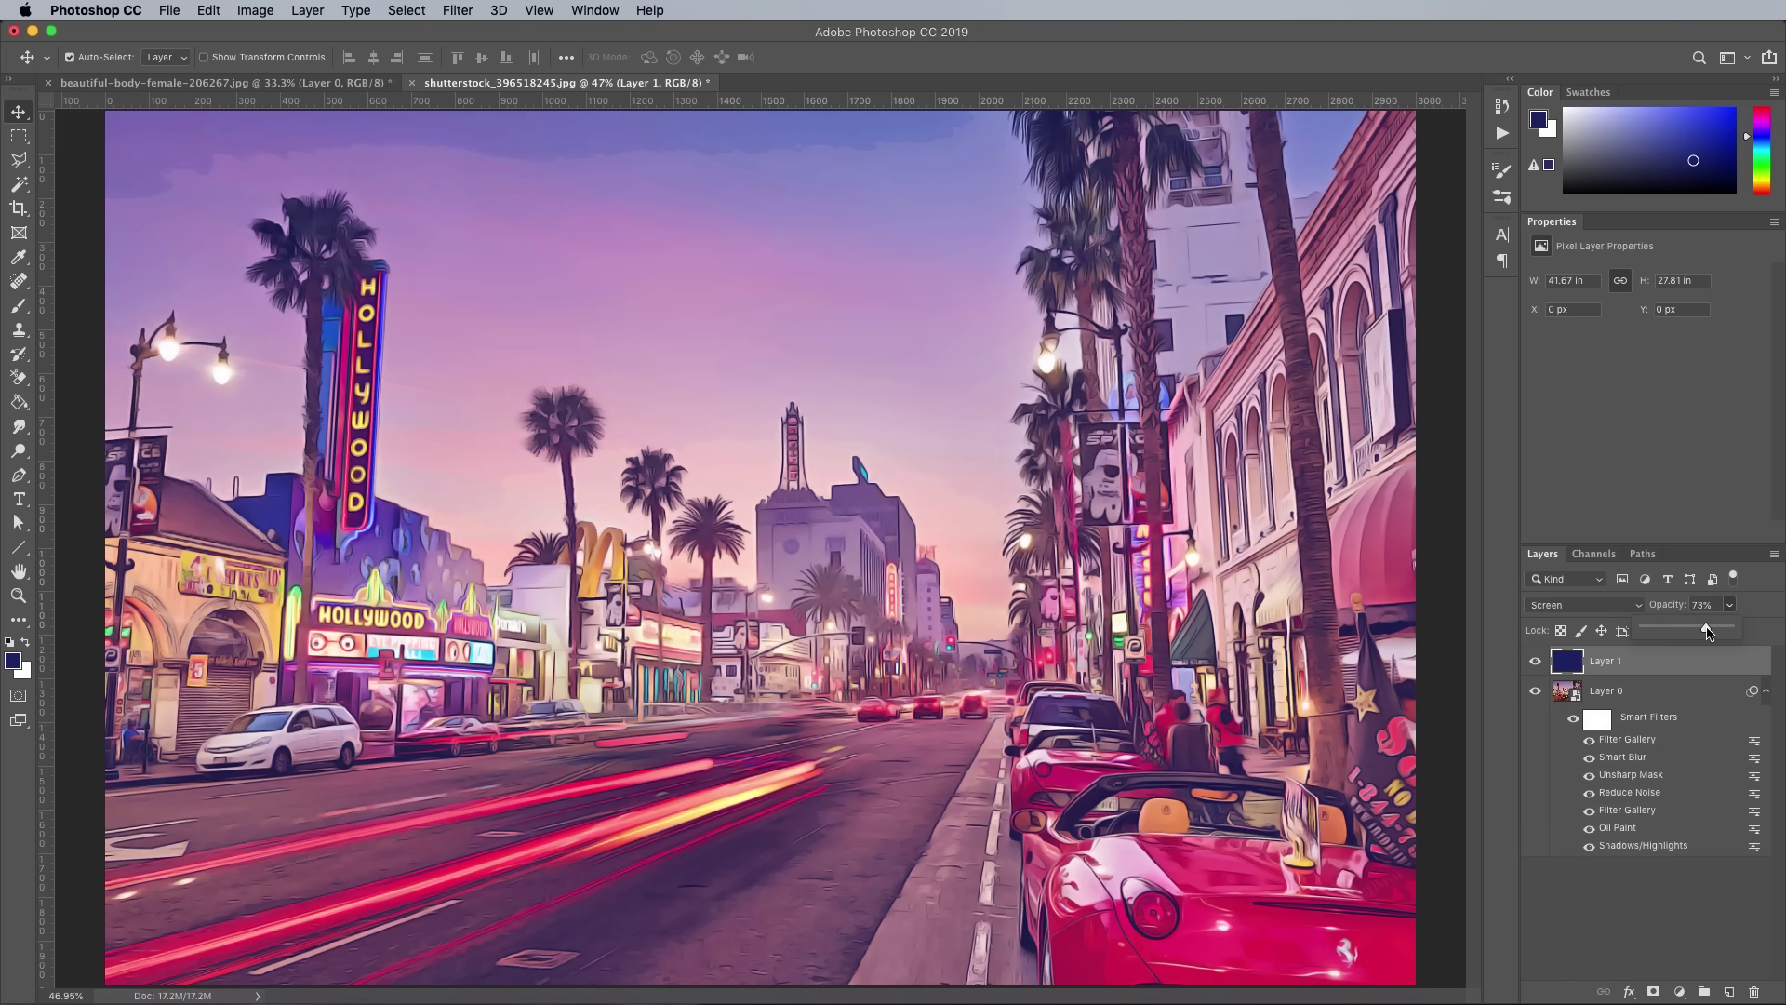
click(1755, 632)
Switch to the portrait document and open the contents of its Layer 0 smart object for editing
click(274, 83)
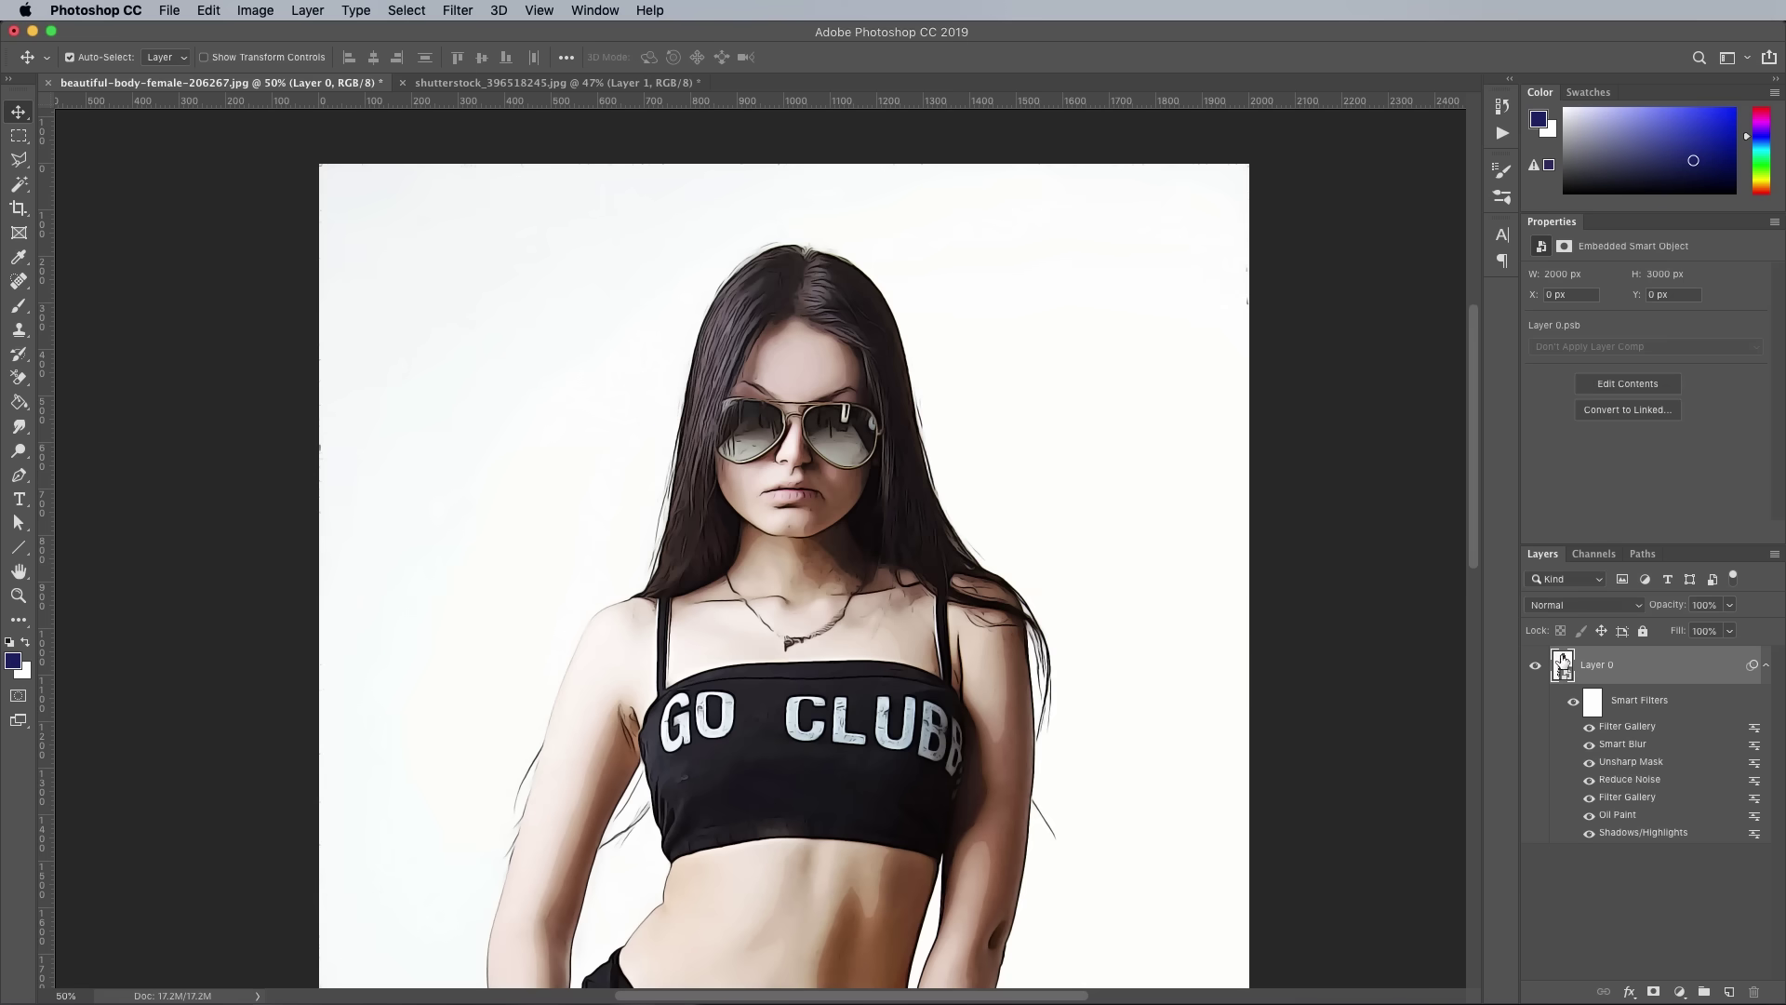
double_click(1562, 662)
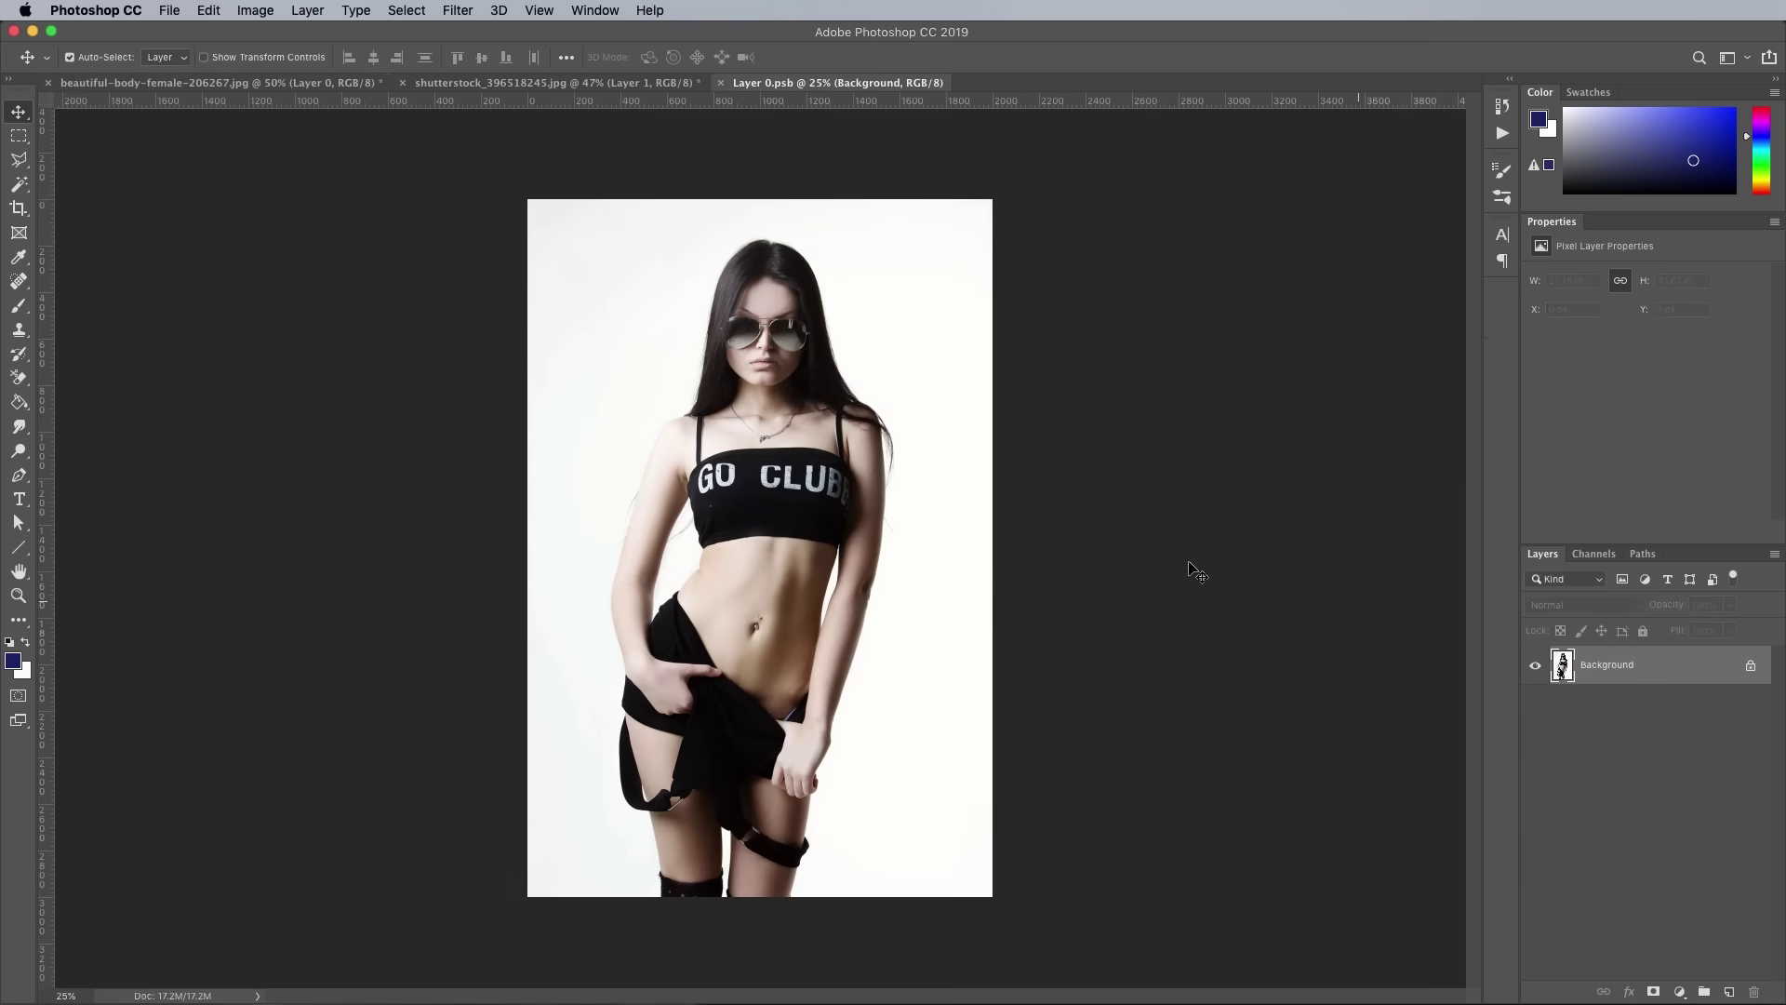
key(super+plus)
key(super+plus)
key(super+plus)
key(super+plus)
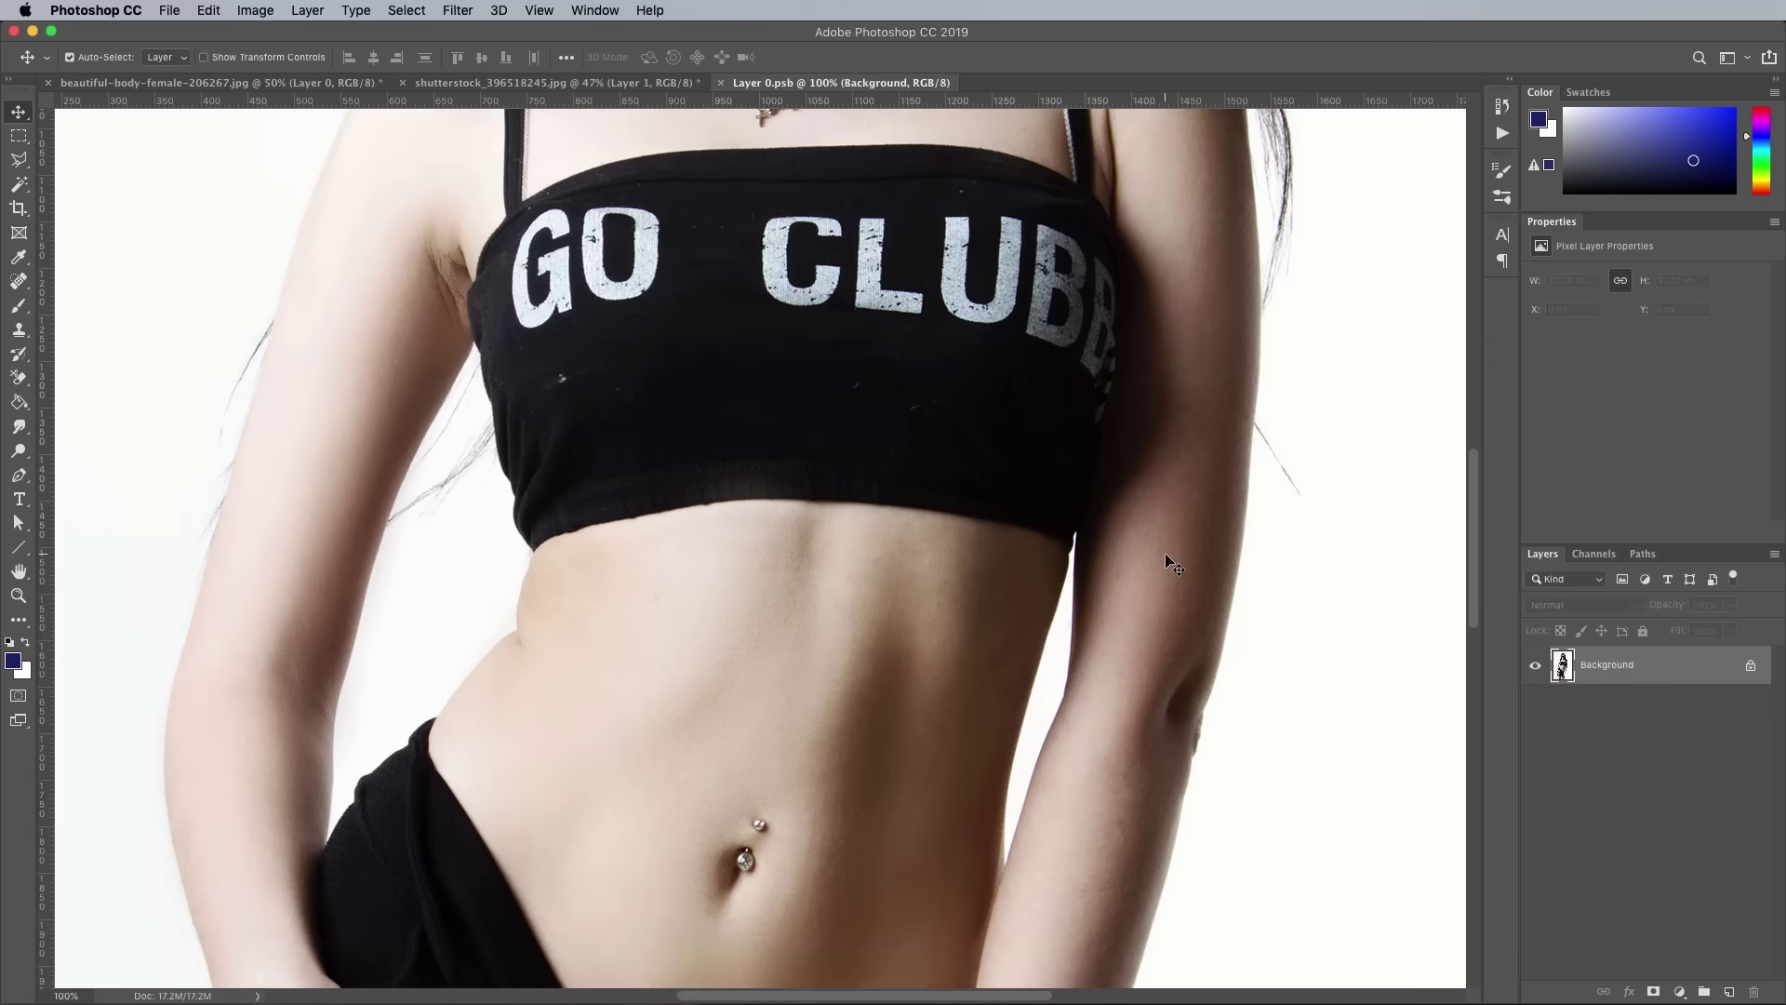
scroll(1174, 563, up, 3)
scroll(1173, 562, up, 5)
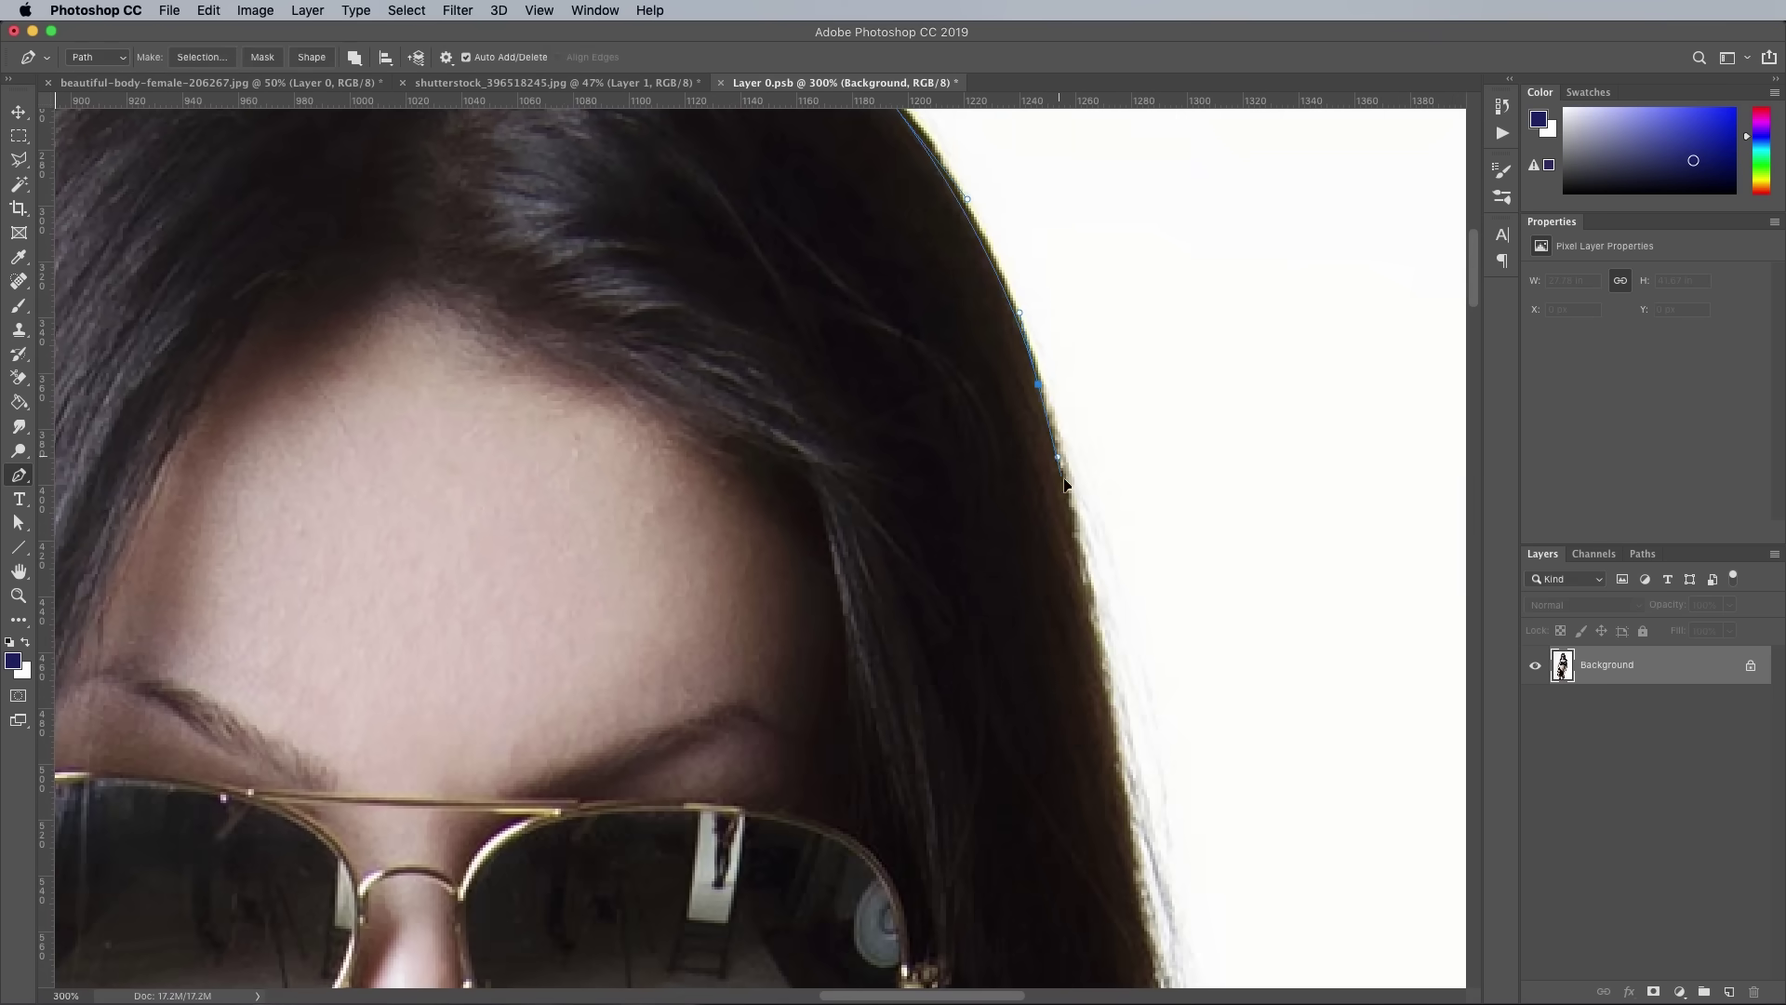
Trace the woman's outline with a Pen path from the crown of her hair down the shoulder and outer arm to the forearm
scroll(1065, 485, down, 10)
scroll(989, 502, down, 4)
drag(1064, 626, 1156, 633)
scroll(1156, 634, down, 8)
drag(1107, 299, 1136, 530)
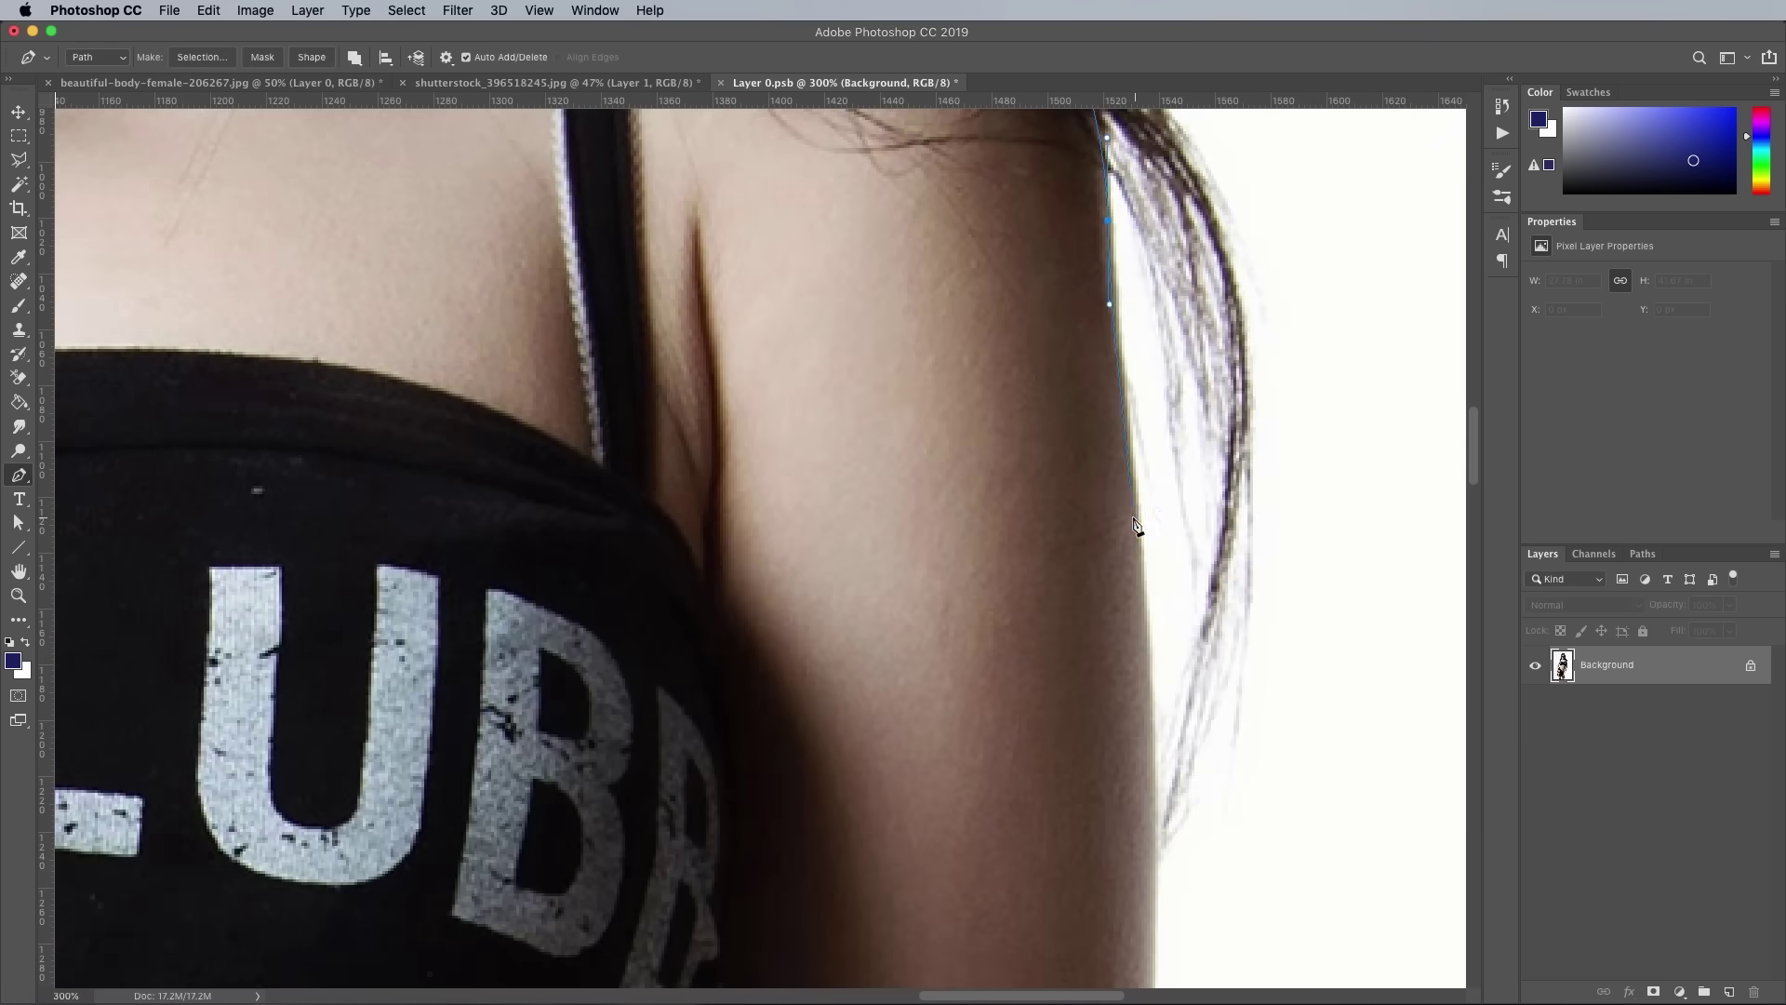
scroll(1136, 530, down, 4)
drag(1099, 608, 1090, 732)
drag(1069, 835, 1112, 351)
drag(1100, 485, 1086, 651)
drag(1085, 651, 1097, 201)
drag(1048, 486, 1008, 666)
click(982, 714)
Continue the Pen path along the lower forearm and wrist and around the edge of the hand hanging by the thigh
drag(950, 867, 1023, 279)
drag(797, 718, 895, 341)
click(848, 567)
drag(826, 731, 828, 772)
mouse_move(802, 847)
mouse_down()
mouse_move(794, 879)
mouse_move(914, 292)
mouse_move(763, 897)
mouse_up()
click(743, 816)
drag(752, 930, 752, 612)
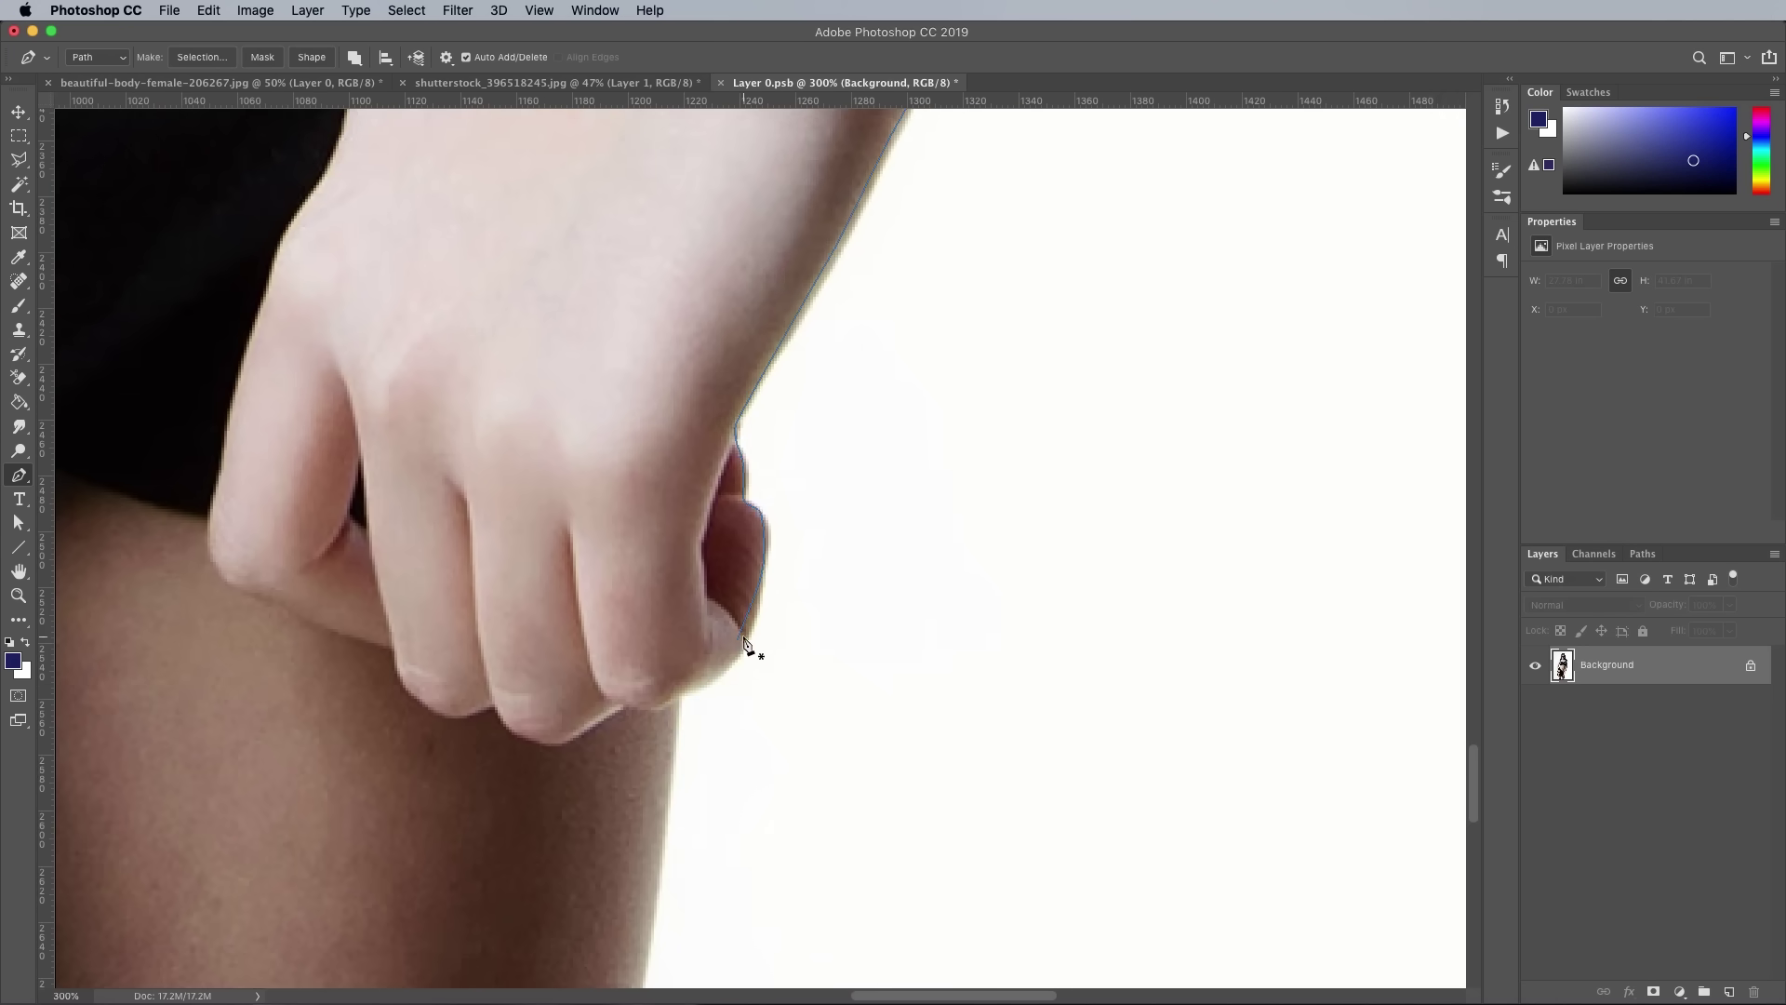
Extend the Pen path down the outer thigh, around the black strap, and across that leg at the image's lower edge
drag(671, 743, 645, 252)
click(587, 707)
mouse_move(617, 817)
mouse_down()
mouse_move(622, 841)
mouse_move(625, 554)
mouse_up()
drag(548, 657, 550, 689)
mouse_move(506, 757)
mouse_down()
mouse_move(506, 778)
mouse_move(1257, 379)
mouse_up()
click(1172, 691)
click(438, 693)
Trace the Pen path up and down the gap between the legs and across the other leg at the image's lower edge
click(436, 663)
drag(425, 621, 425, 604)
click(439, 579)
mouse_move(451, 429)
mouse_down()
mouse_move(453, 405)
mouse_move(486, 694)
mouse_up()
drag(506, 495, 509, 444)
click(506, 202)
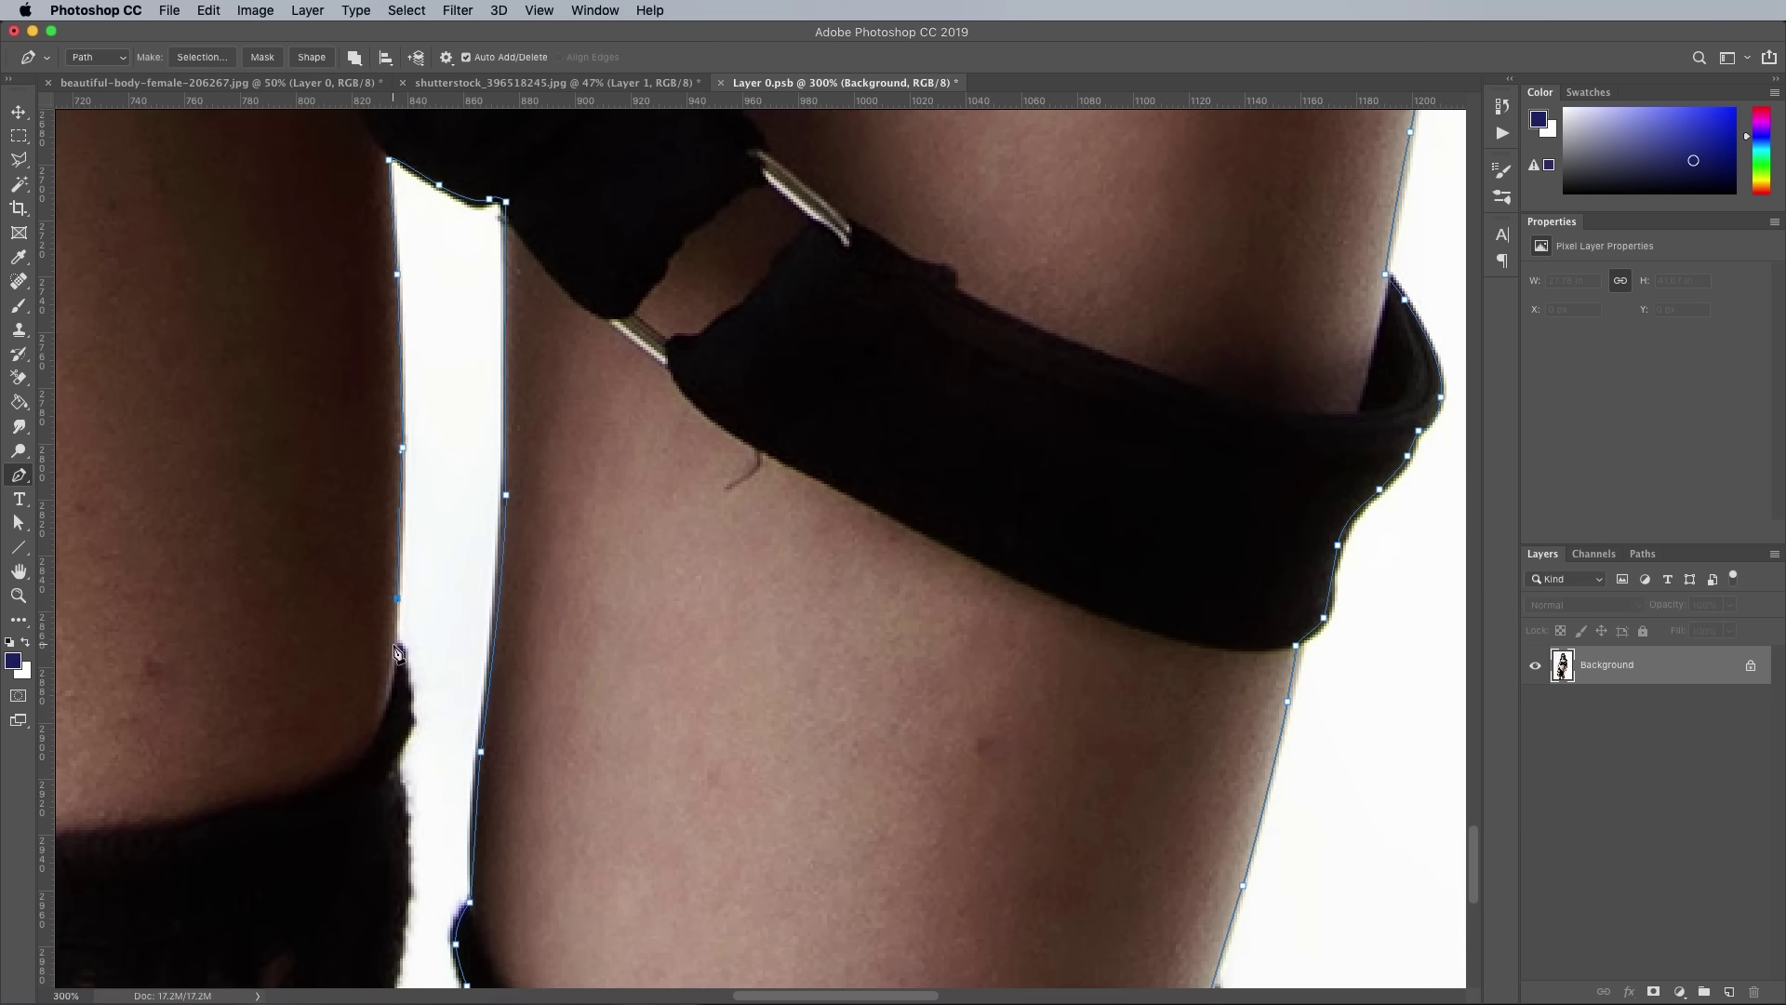
click(403, 941)
drag(407, 958, 1121, 691)
click(1092, 750)
click(382, 749)
Trace the Pen path up the other leg's outer edge and around the hanging black cloth to the hip near the wrist
drag(368, 437, 478, 837)
click(438, 630)
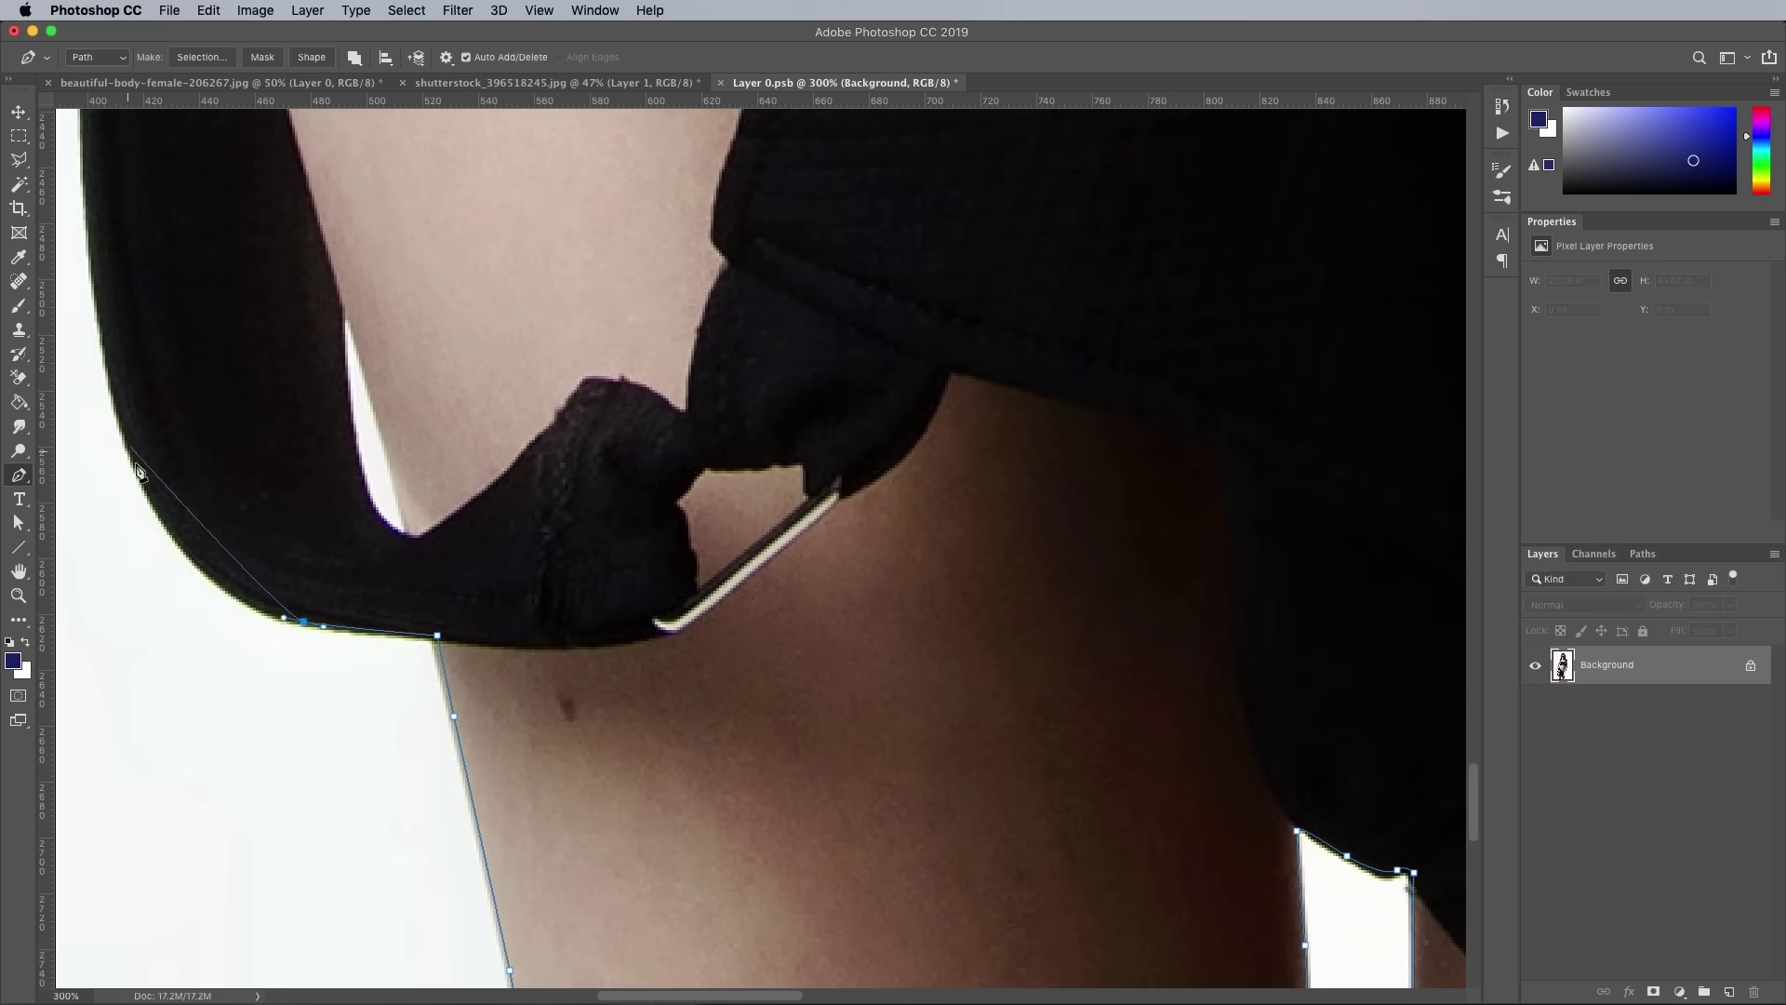
drag(140, 462, 428, 807)
drag(386, 623, 379, 540)
drag(400, 307, 394, 632)
drag(354, 657, 354, 586)
drag(410, 239, 444, 632)
click(455, 506)
drag(428, 307, 424, 595)
click(446, 474)
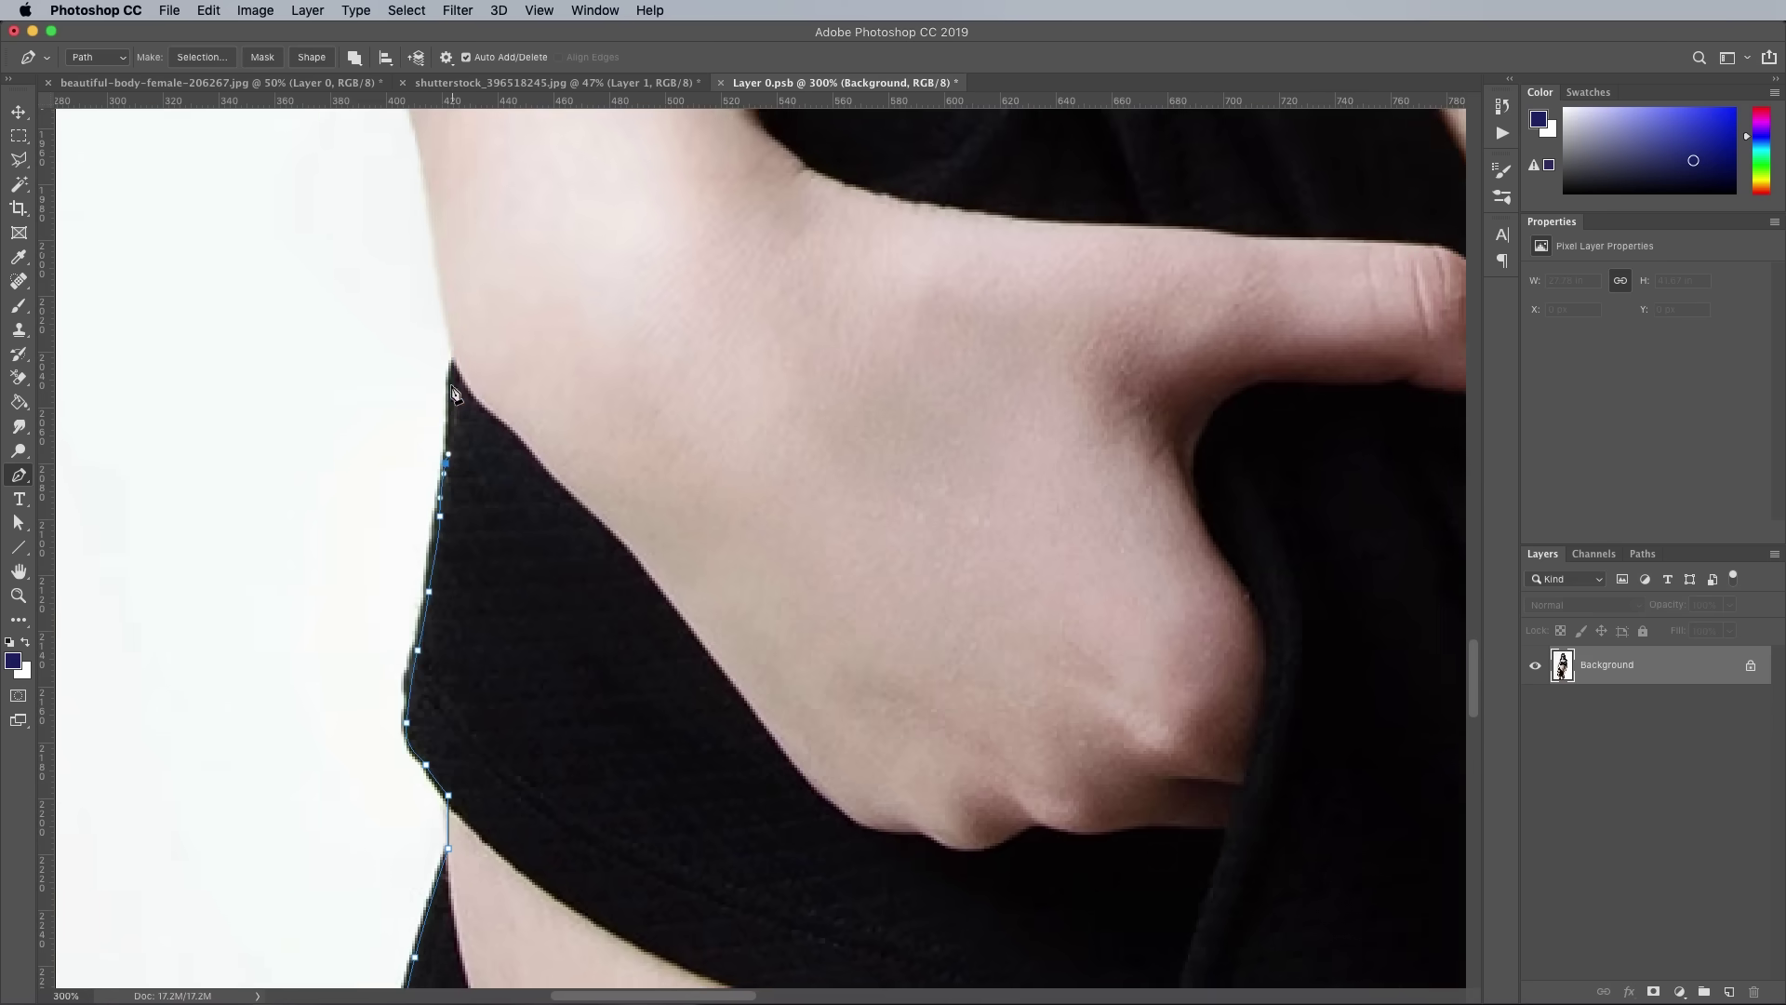
Continue the Pen path from the wrist at the hip up the outer edge of the bent arm to the upper arm
drag(455, 363, 475, 722)
drag(449, 531, 443, 504)
drag(372, 289, 365, 261)
drag(363, 177, 375, 527)
drag(399, 430, 407, 407)
drag(450, 322, 391, 626)
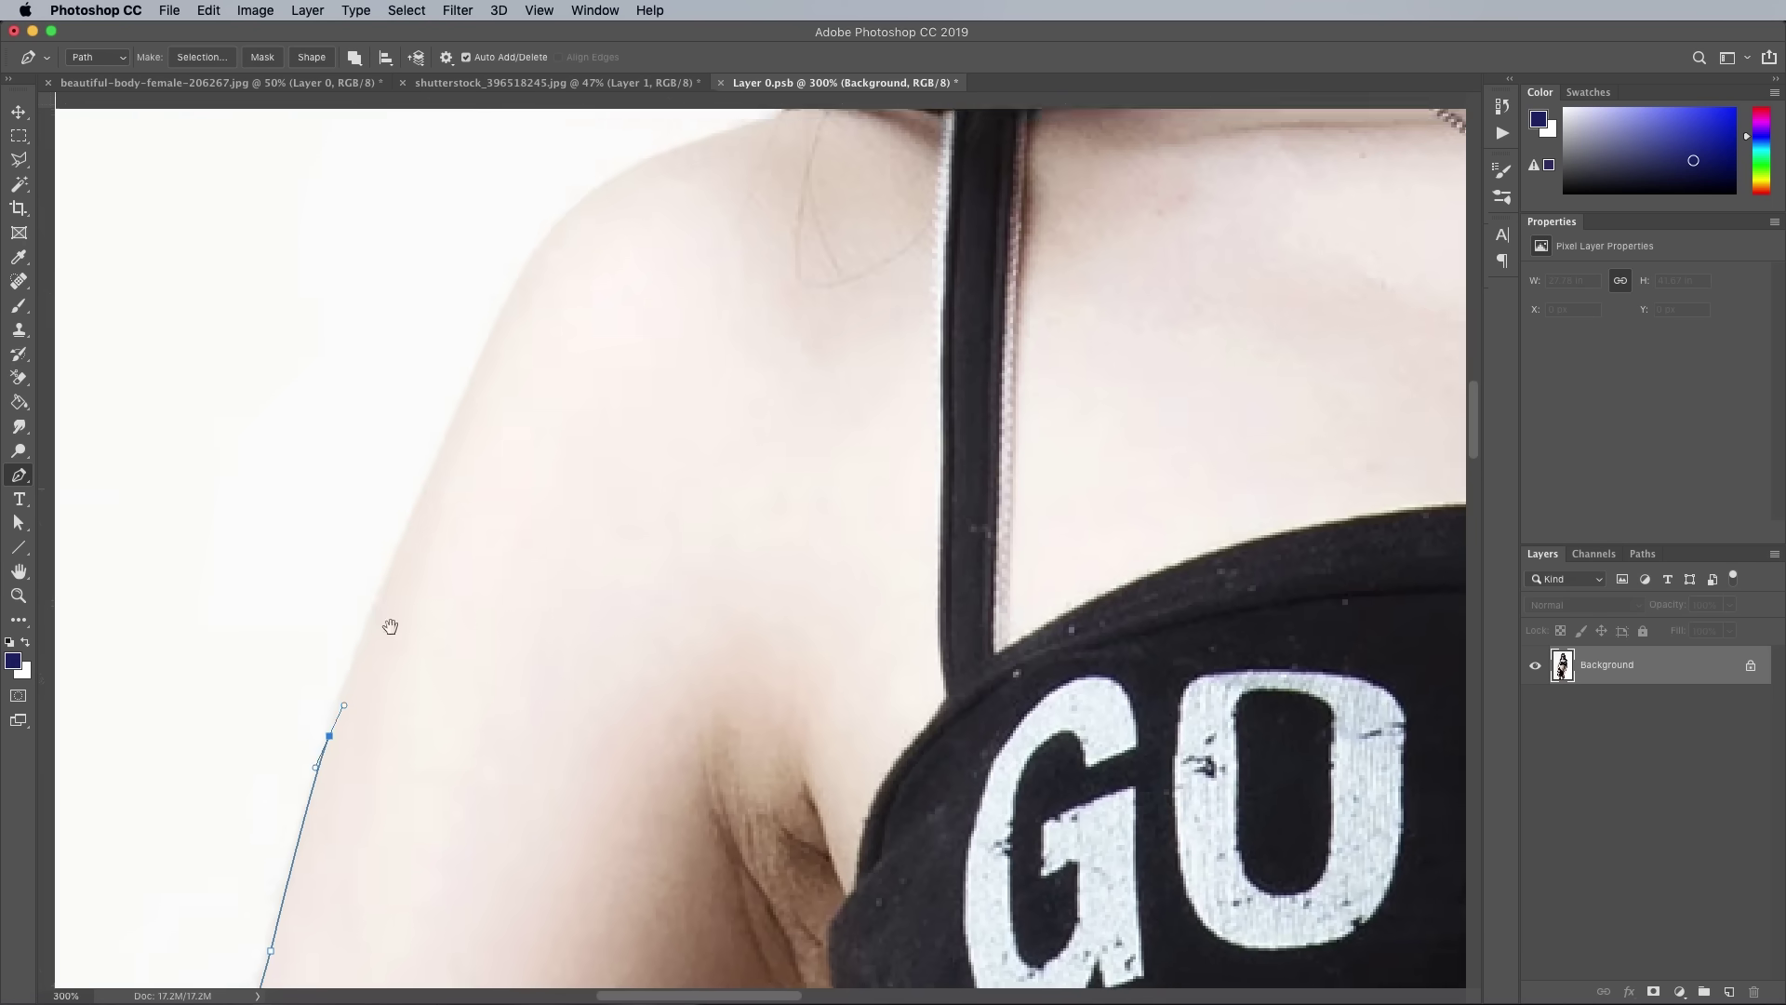
Carry the Pen path over the shoulder and up along the hair, closing the outline at its starting point
click(430, 487)
drag(558, 214, 387, 523)
click(408, 491)
drag(567, 401, 647, 379)
drag(707, 279, 596, 791)
drag(626, 242, 390, 837)
click(971, 321)
Start a second Pen path in the gap beside the torso, tracing from the armpit down the top's edge to the waist
drag(744, 874, 757, 447)
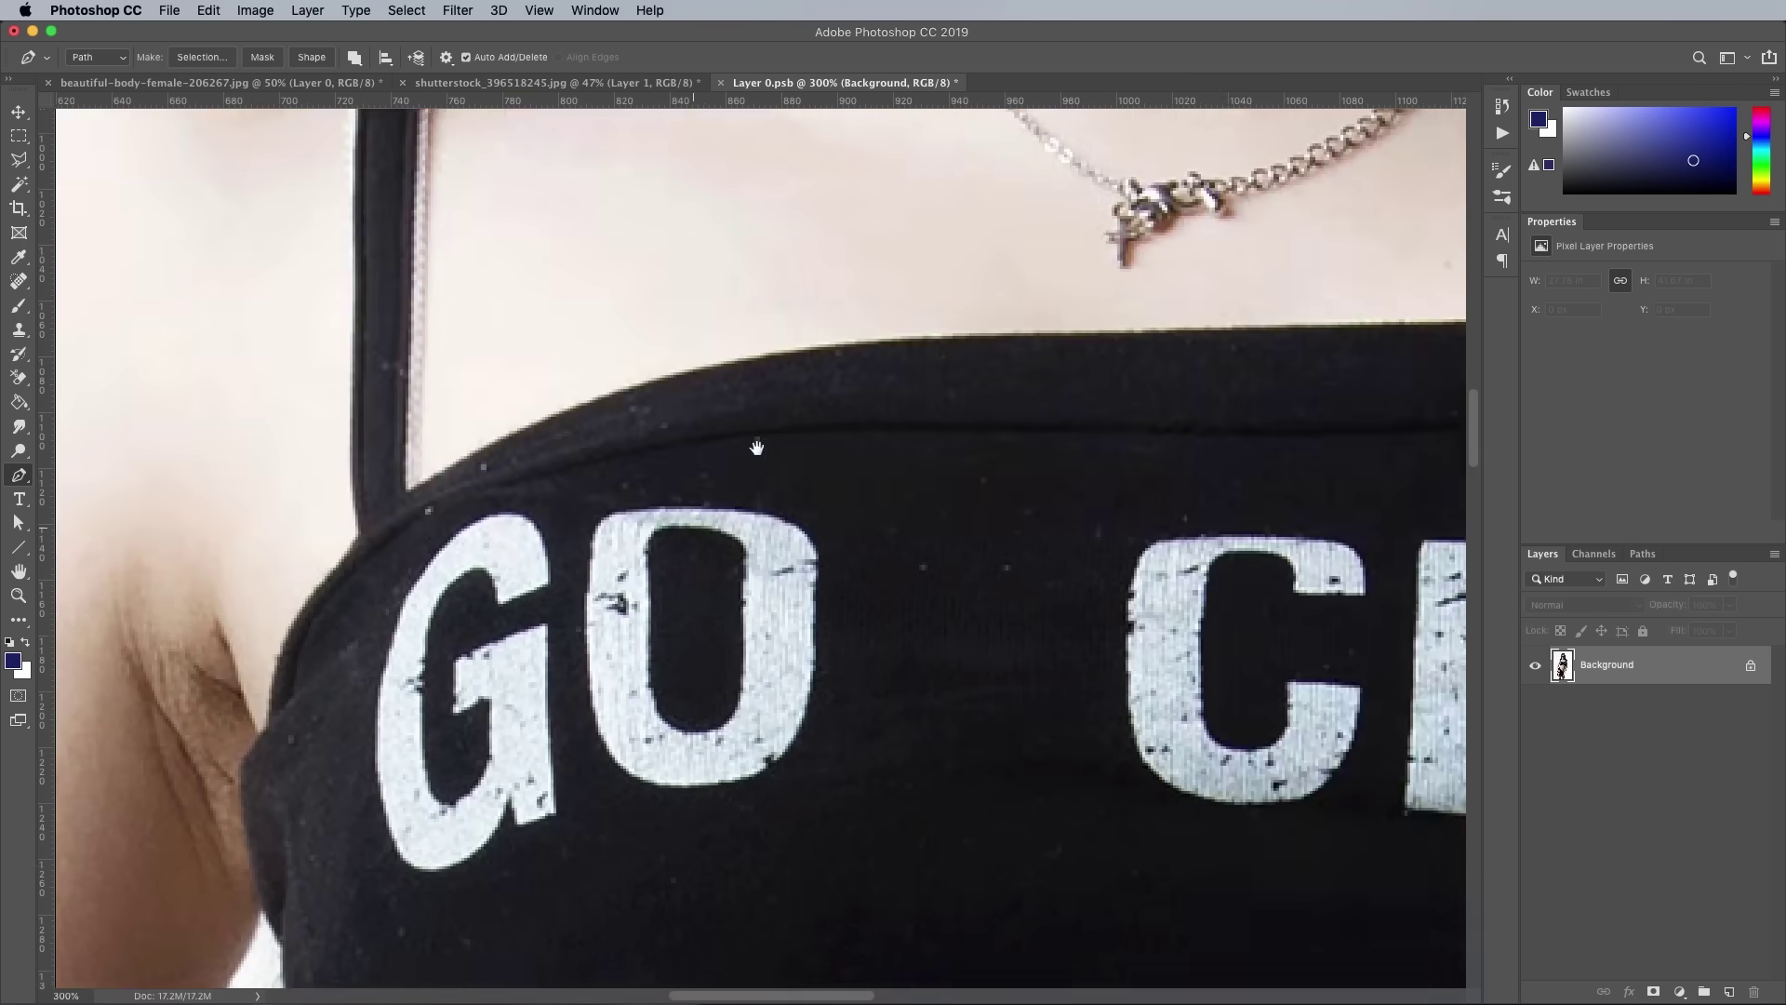
drag(465, 790, 719, 357)
click(520, 482)
click(574, 677)
drag(599, 844, 601, 857)
click(626, 904)
drag(772, 884, 776, 172)
click(702, 399)
click(658, 645)
drag(451, 863, 594, 461)
Trace the gap's Pen path down the hip to the wrist and up the inner arm, closing it at the armpit
click(555, 513)
click(357, 679)
click(248, 858)
click(222, 891)
drag(247, 666, 250, 622)
click(251, 514)
drag(400, 279, 404, 860)
click(403, 534)
drag(484, 279, 380, 582)
click(567, 267)
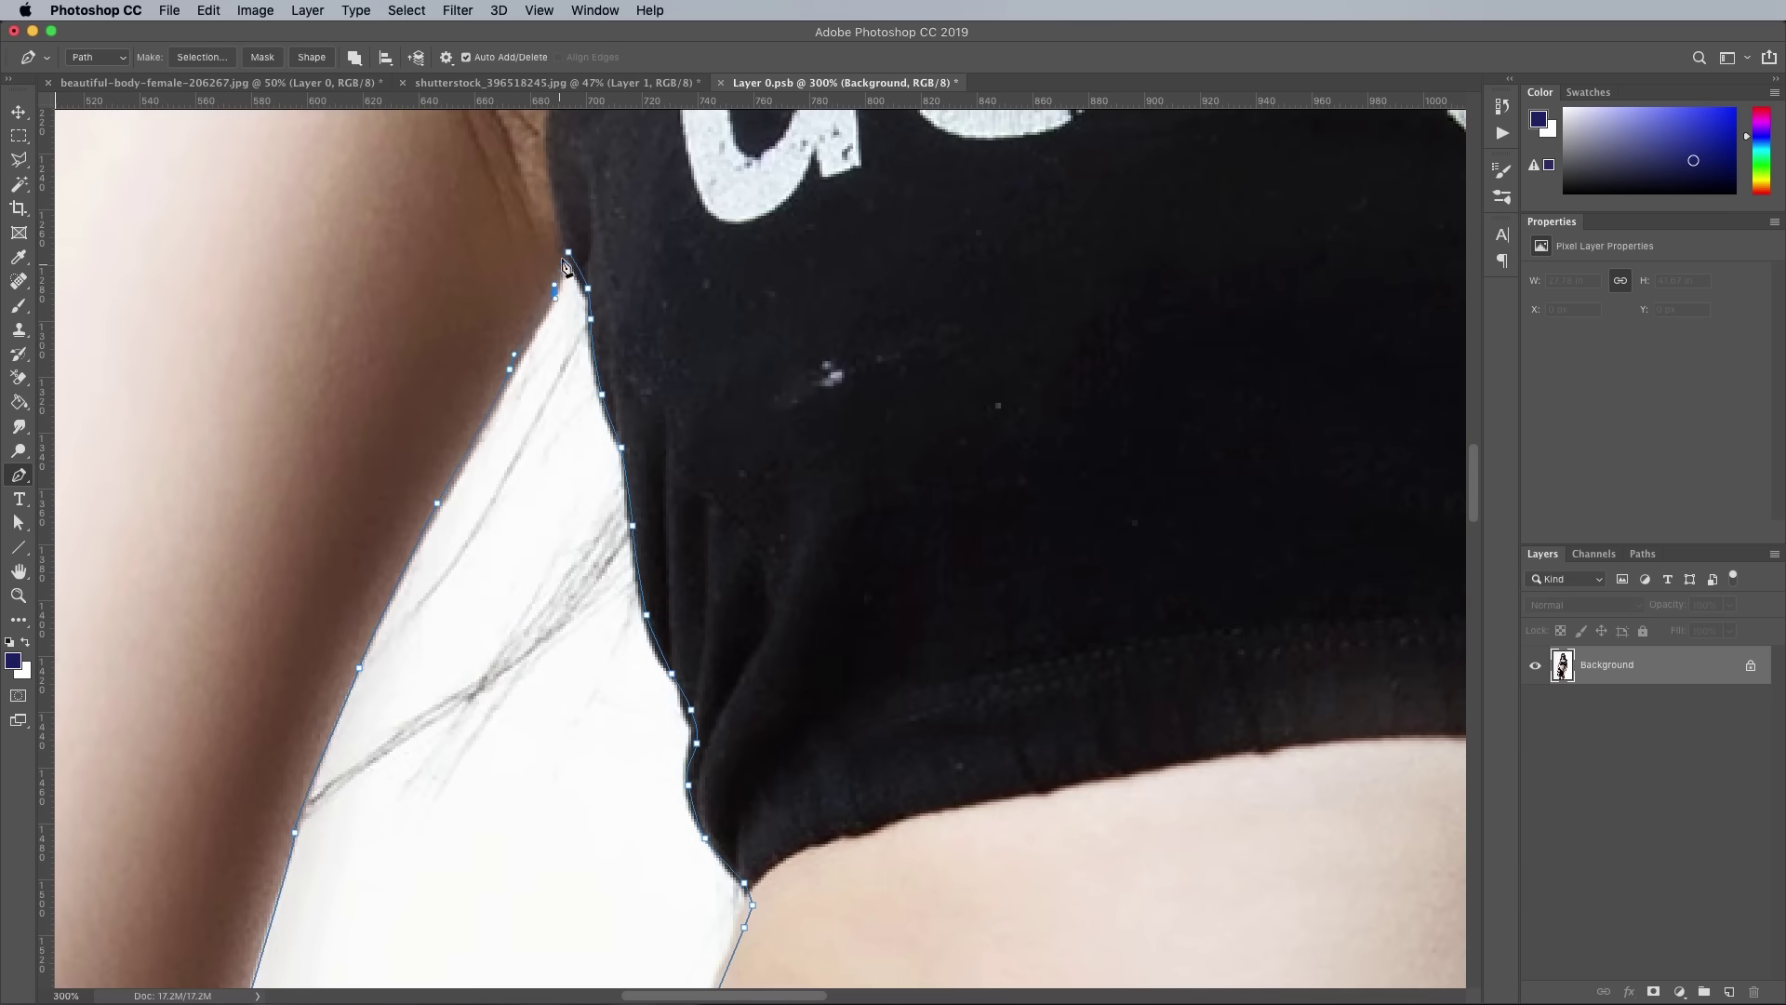
Trace another closed Pen path around the narrow gap between the waist and the straight arm, up to the armpit
key(super+minus)
key(super+minus)
key(super+minus)
key(super+plus)
key(super+plus)
click(664, 764)
click(754, 495)
click(787, 412)
drag(808, 200, 794, 433)
click(735, 507)
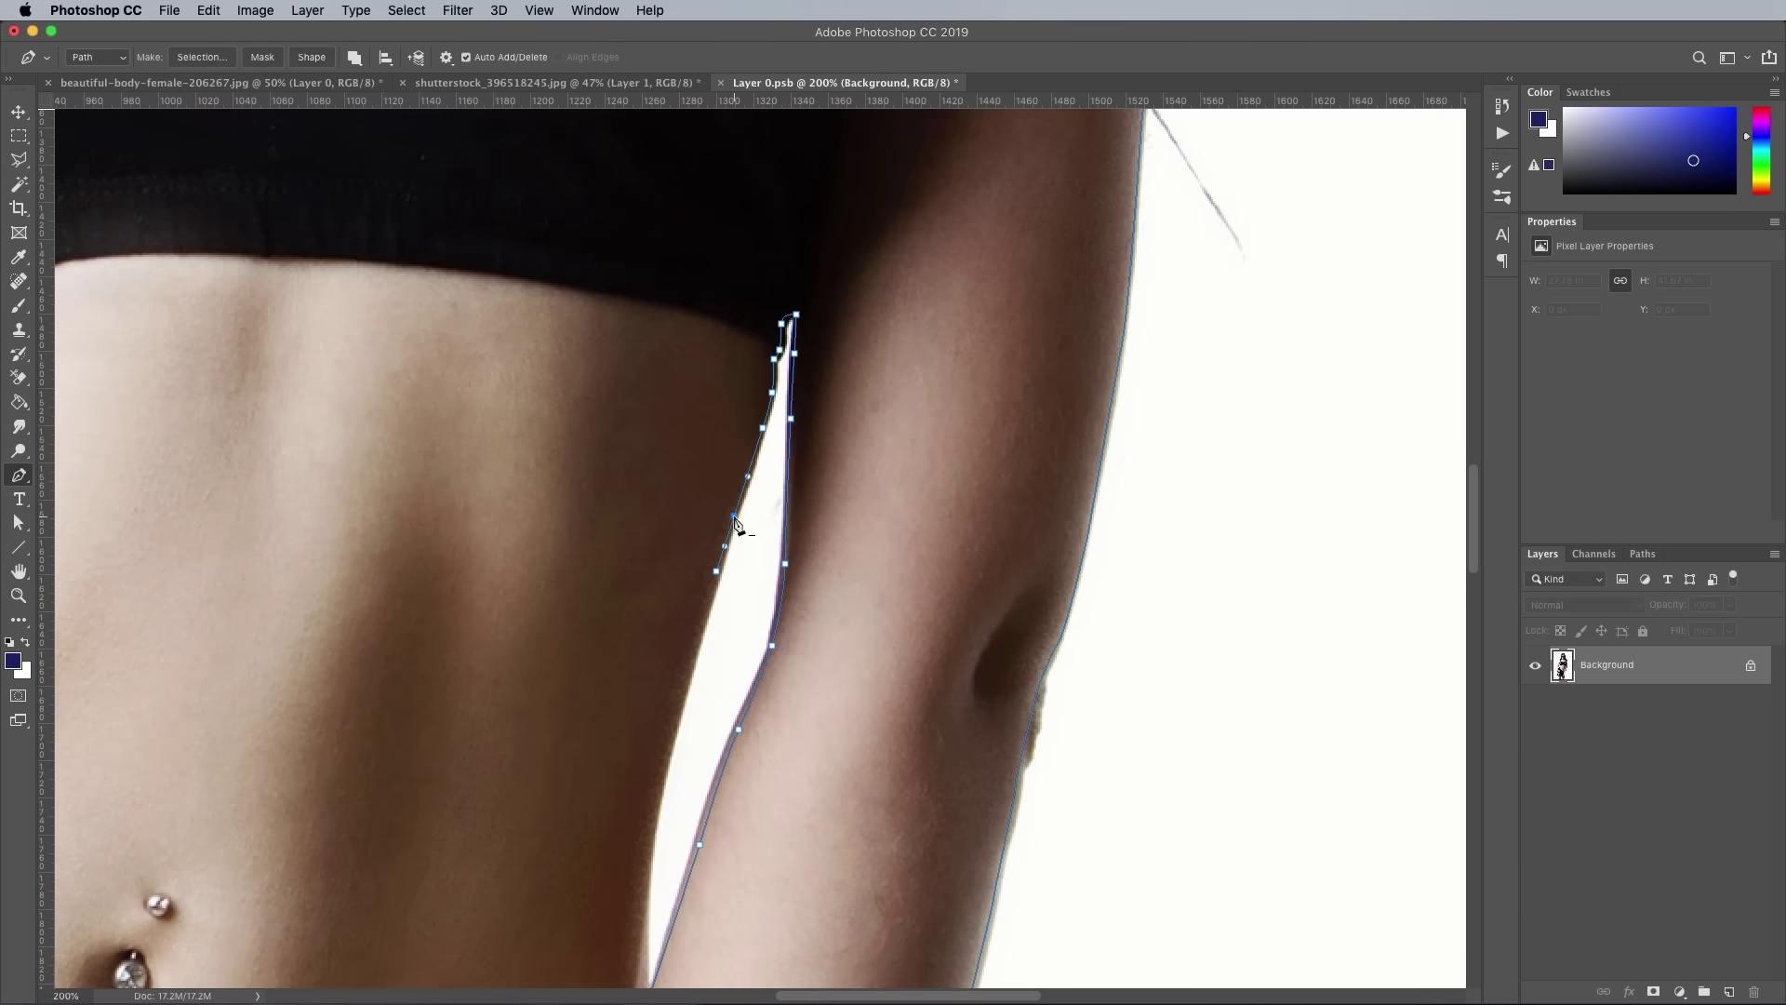
click(664, 763)
click(671, 671)
Convert the woman's outer outline path into a selection and add it as a layer mask
key(super+minus)
key(super+minus)
key(super+minus)
key(super+minus)
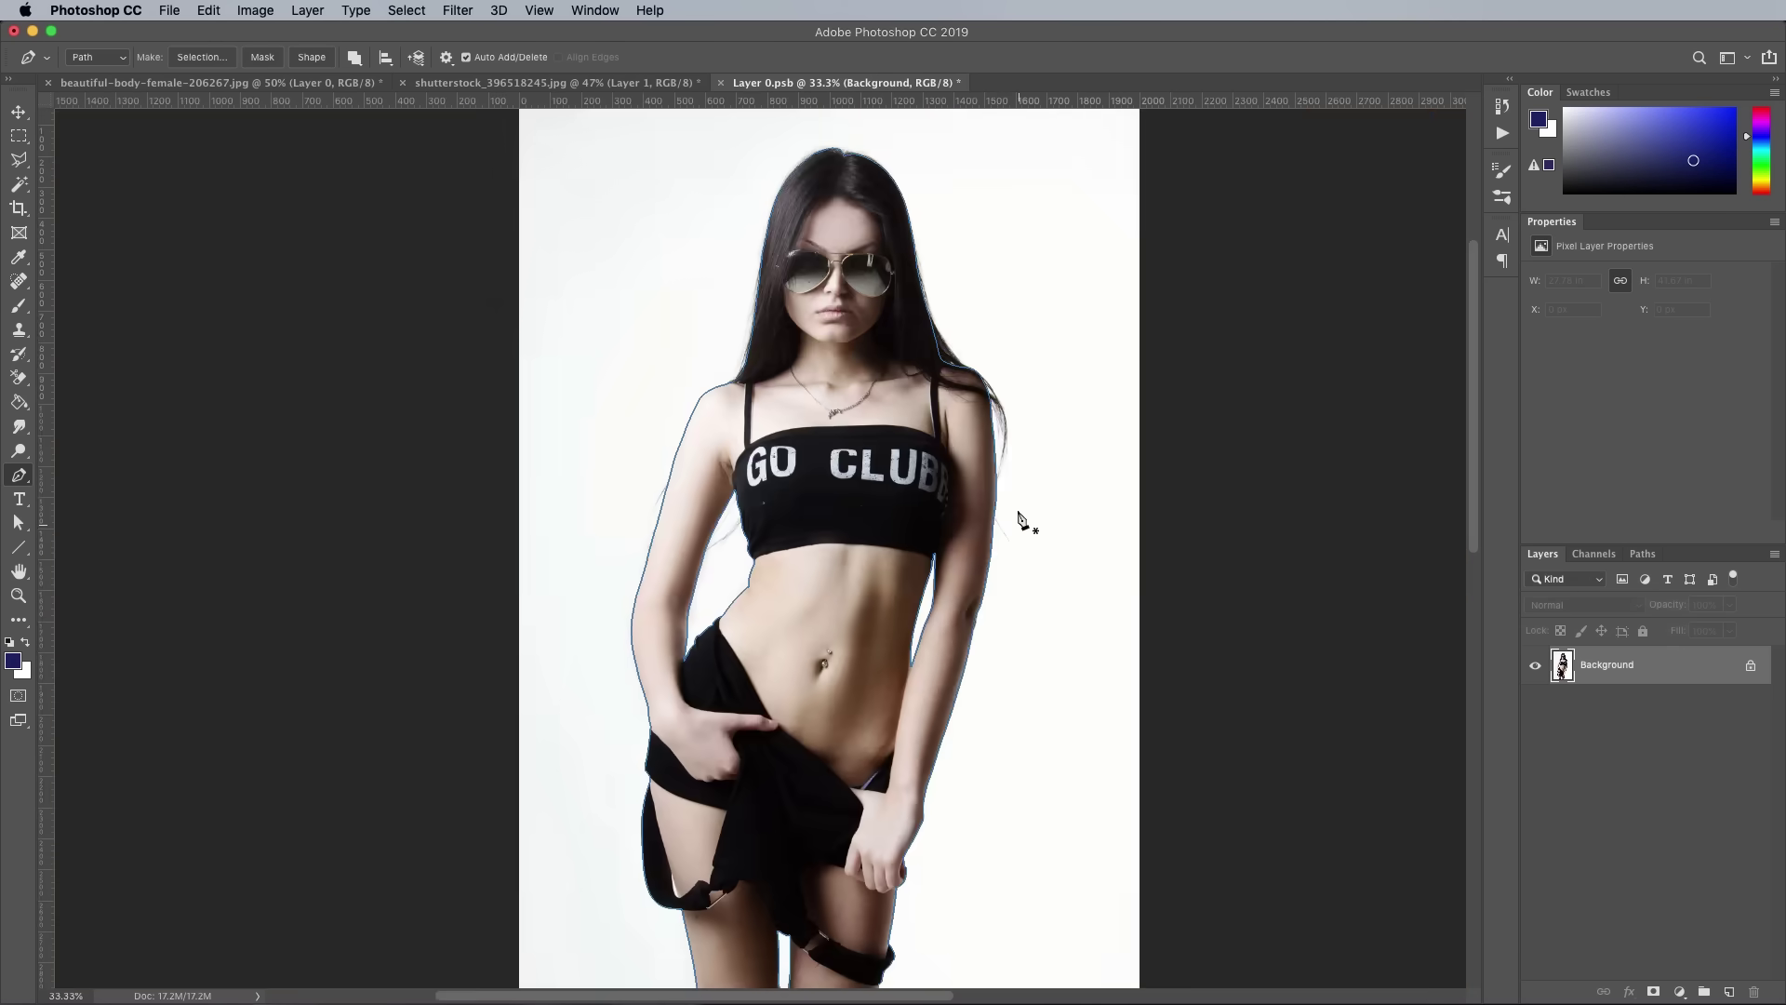
right_click(980, 473)
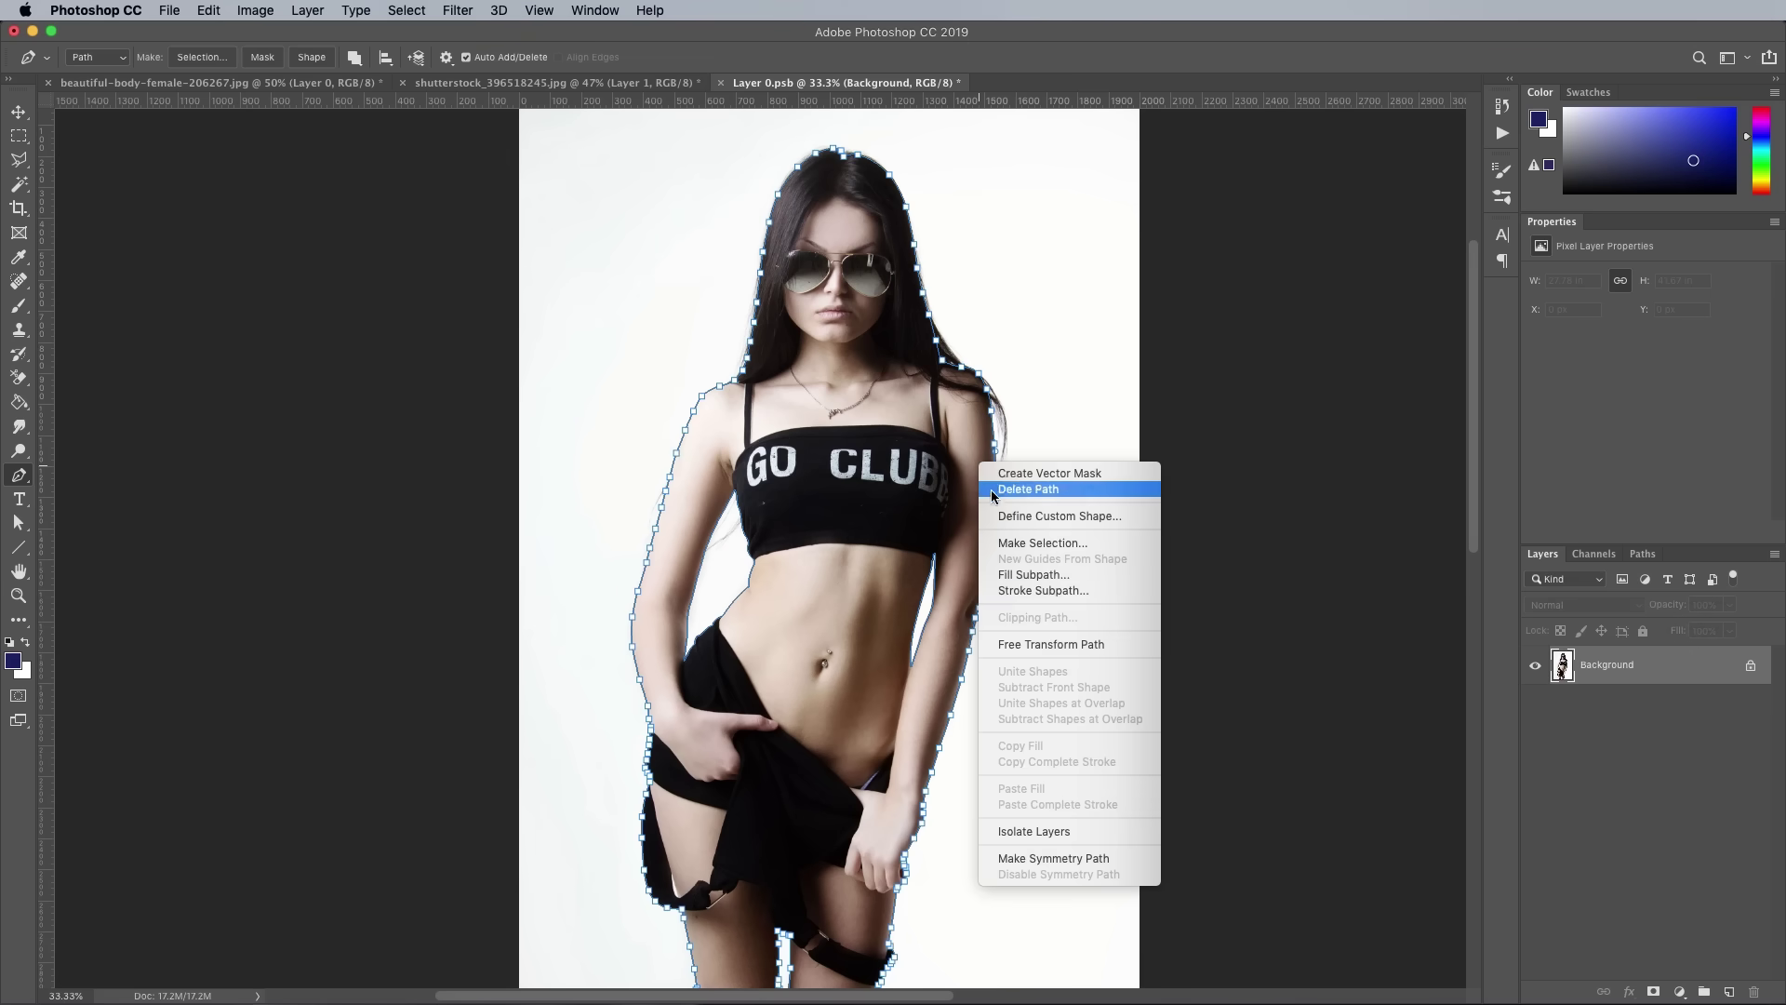
click(1030, 543)
click(1154, 552)
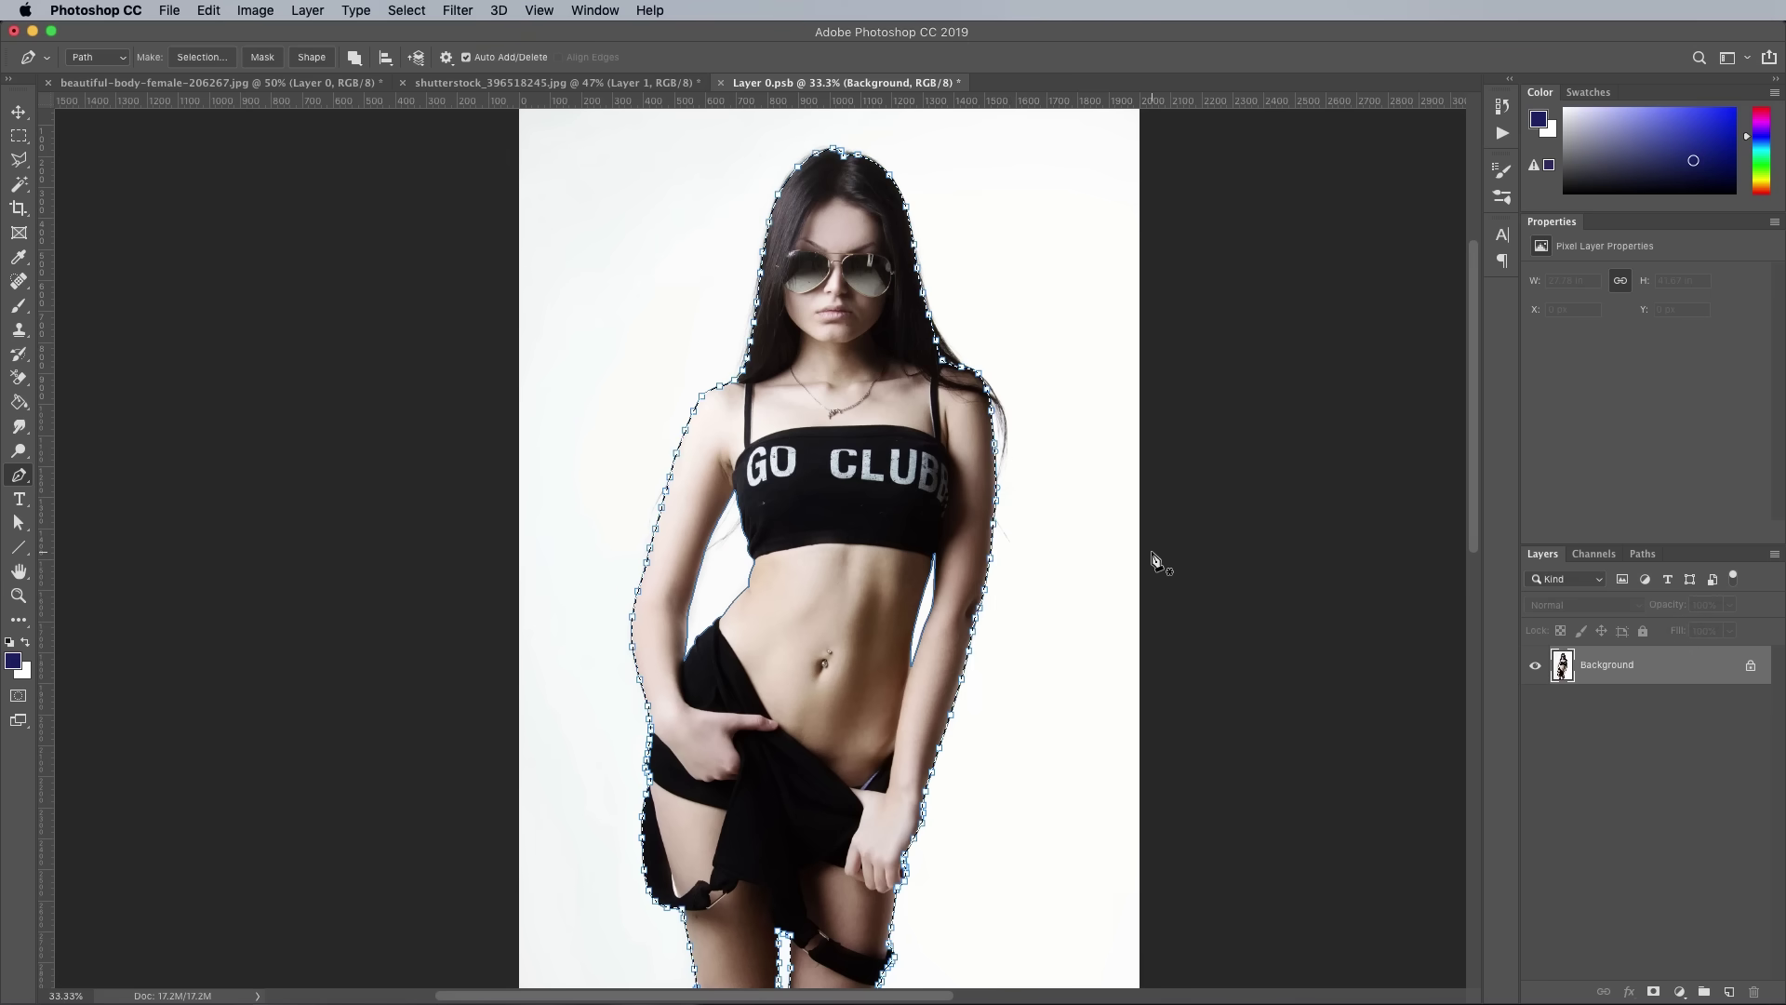
click(1654, 992)
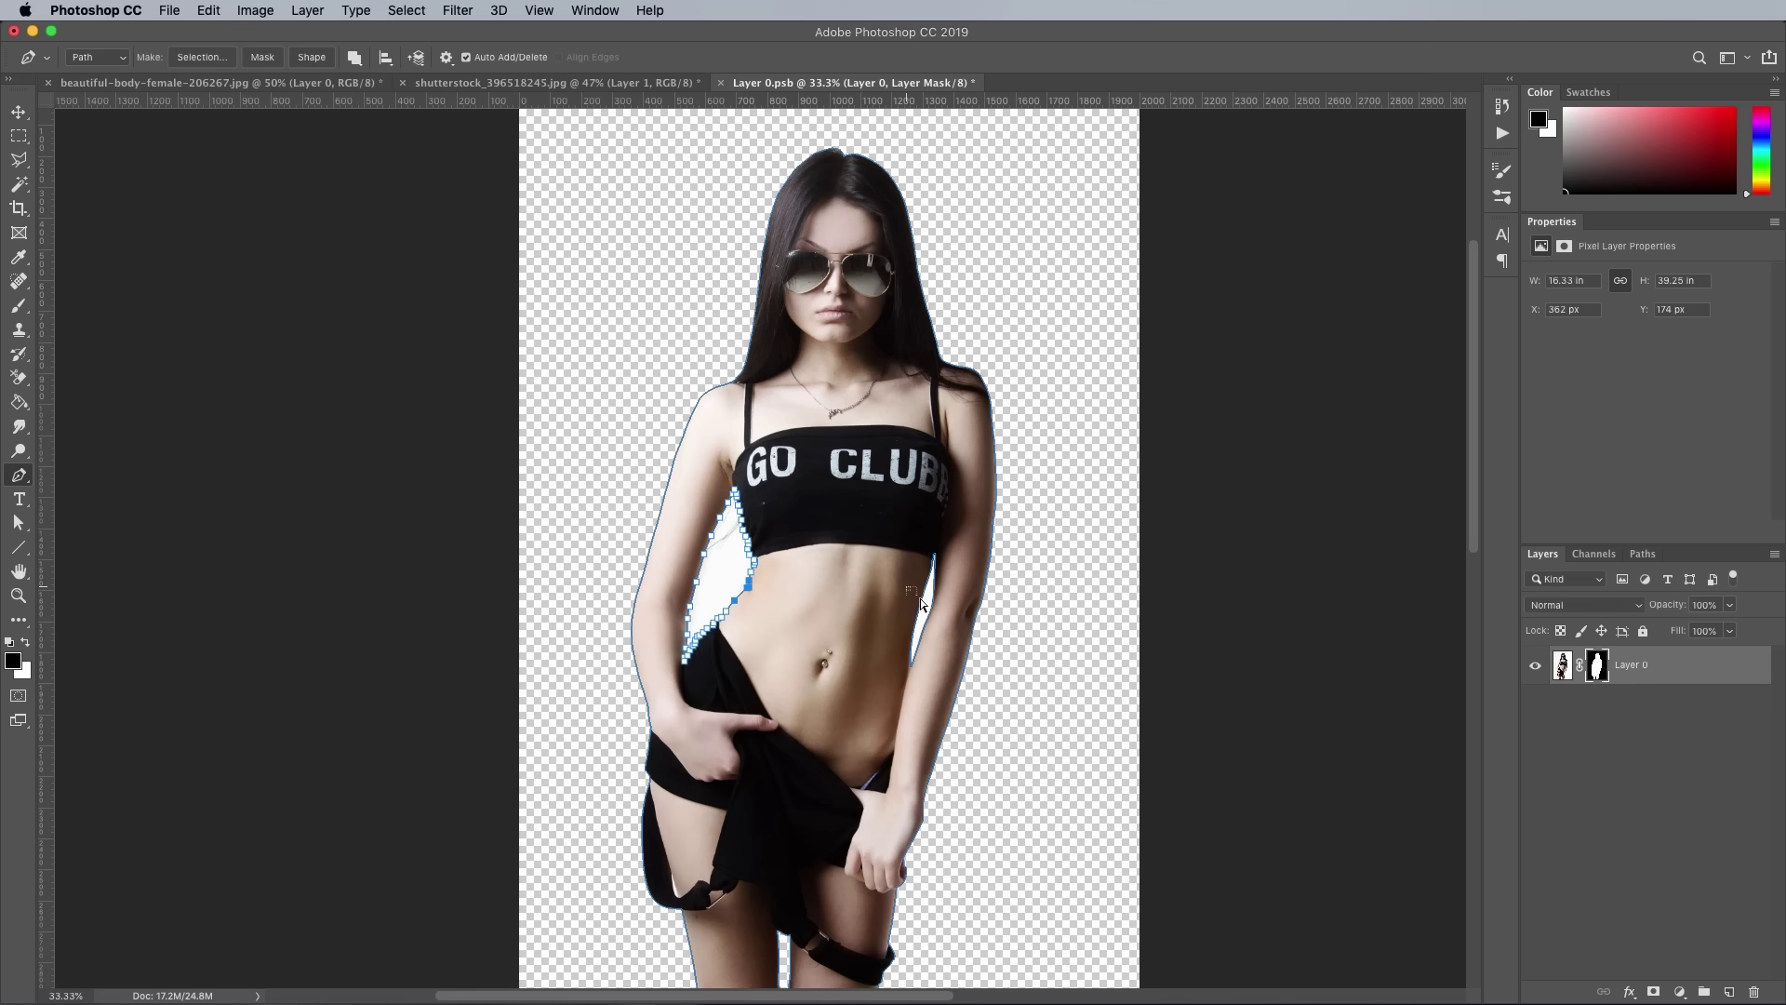
Make a new selection from the two arm-gap paths with a 0-pixel feather, and hide those gaps on the layer mask
right_click(919, 587)
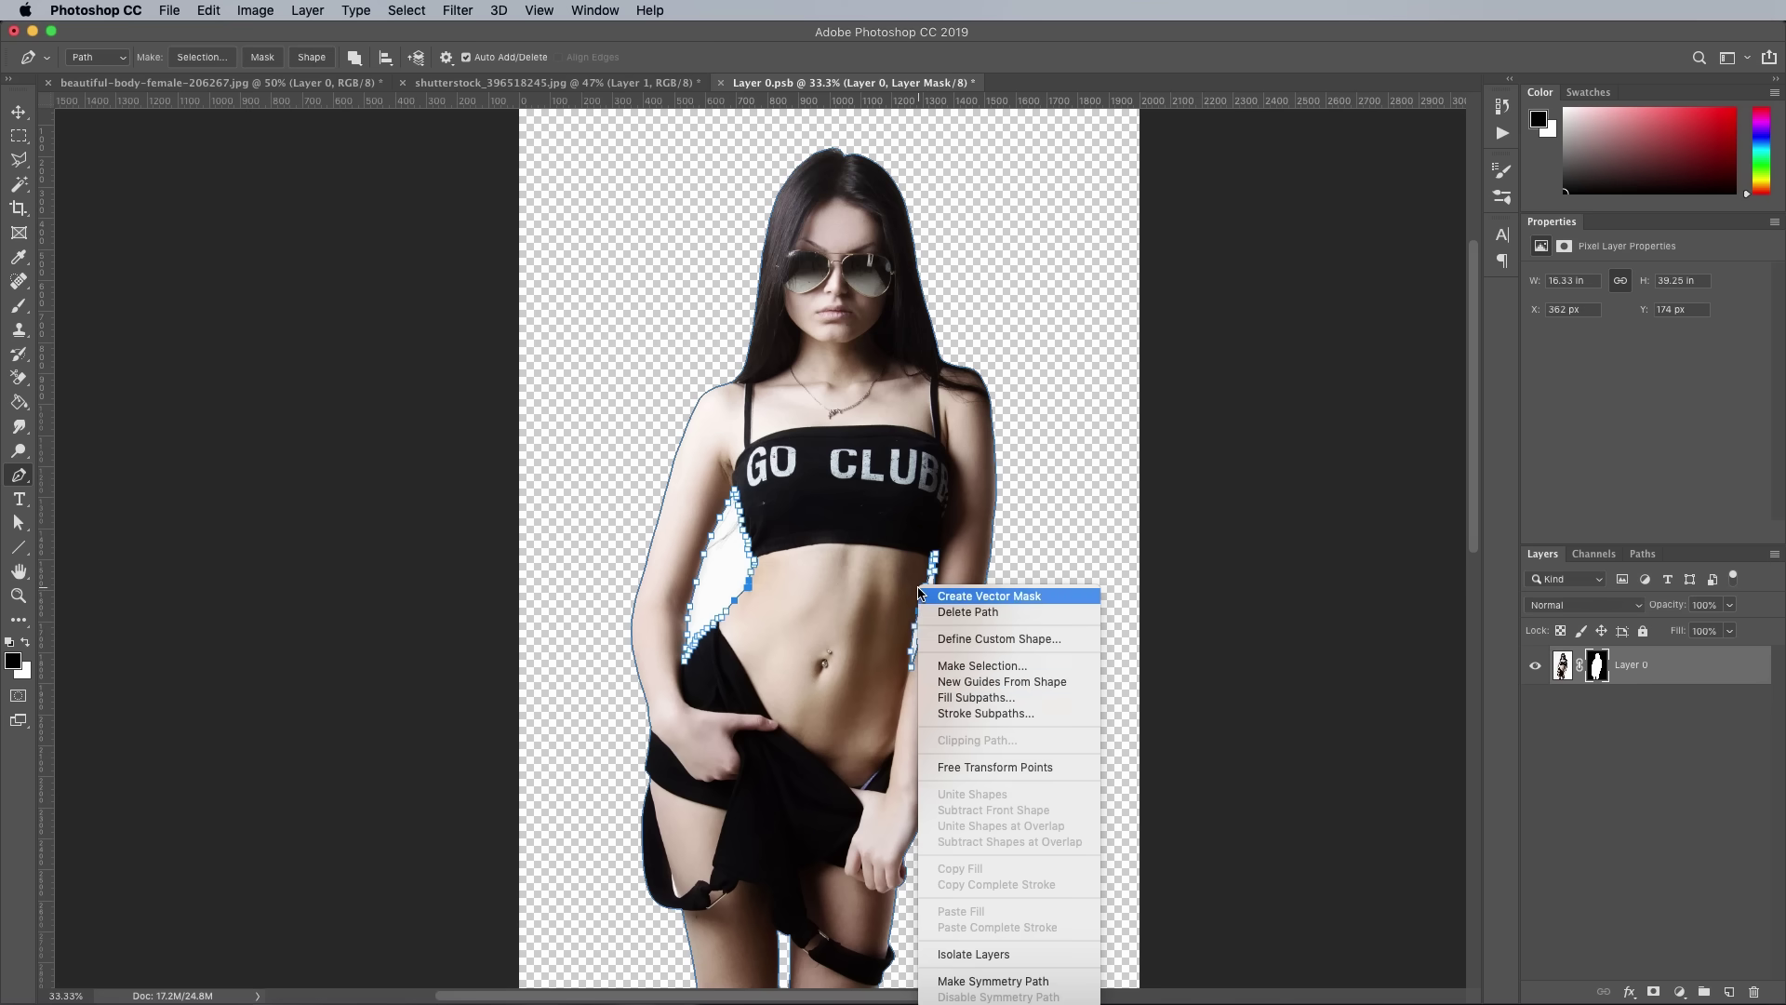
click(968, 666)
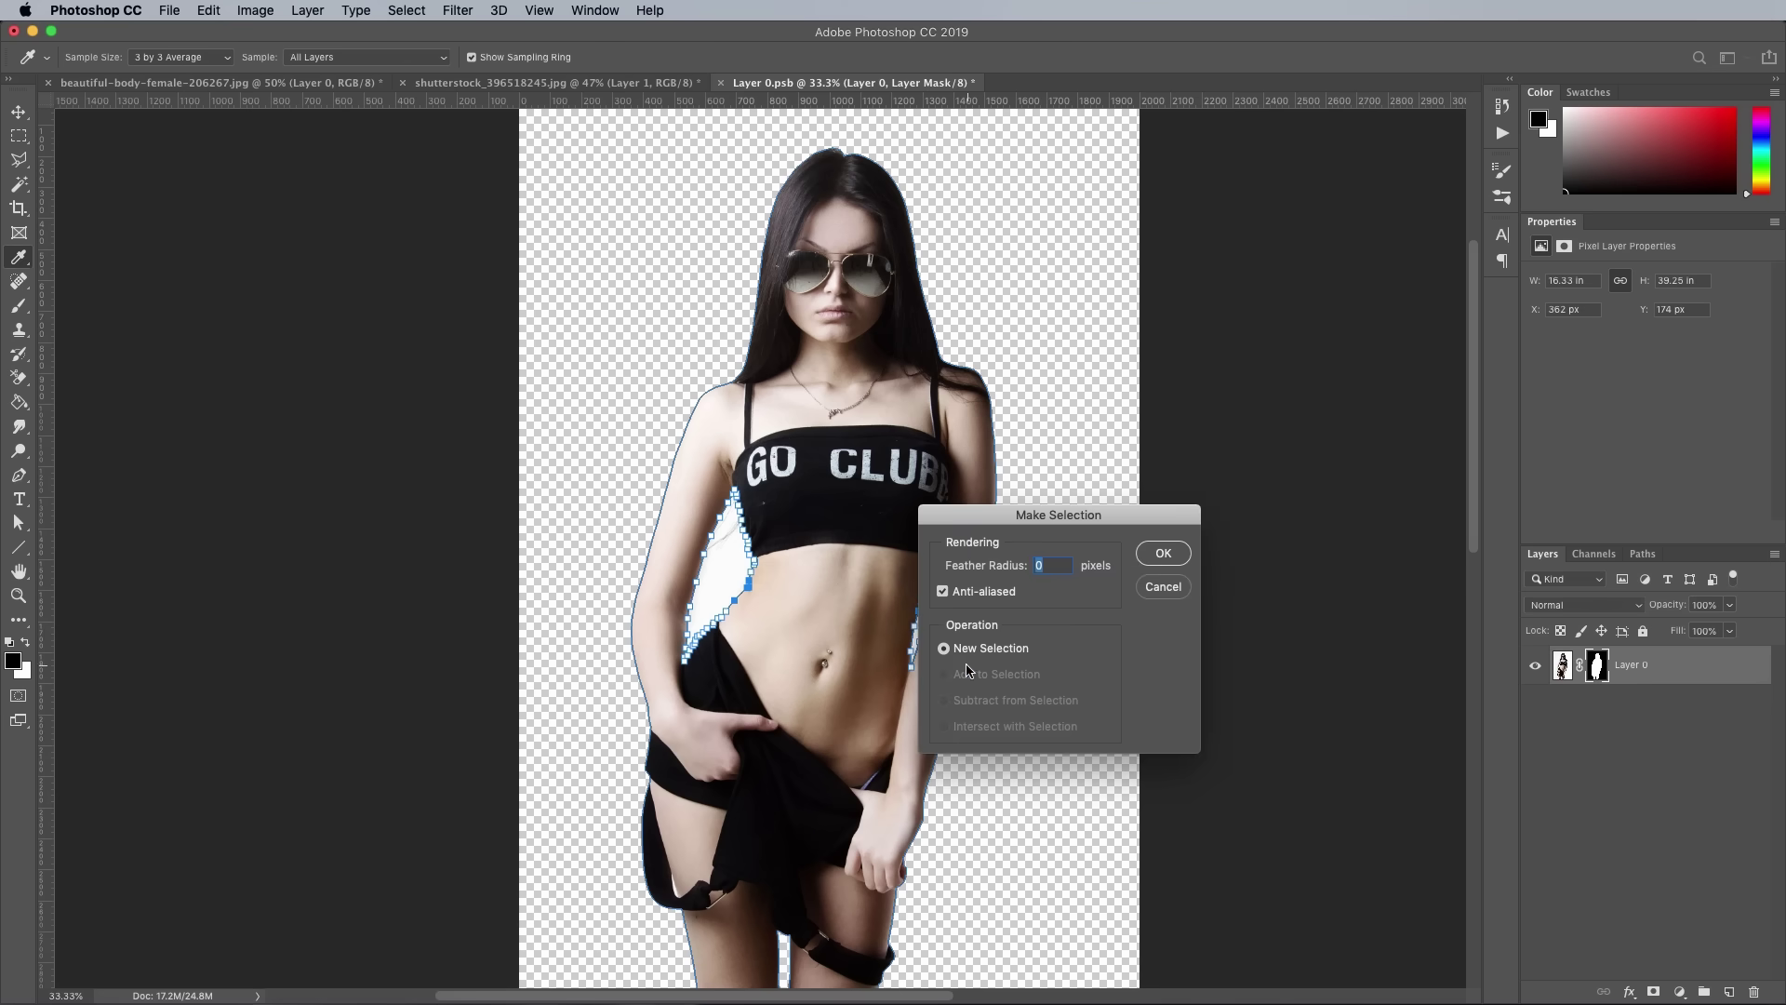
click(1153, 561)
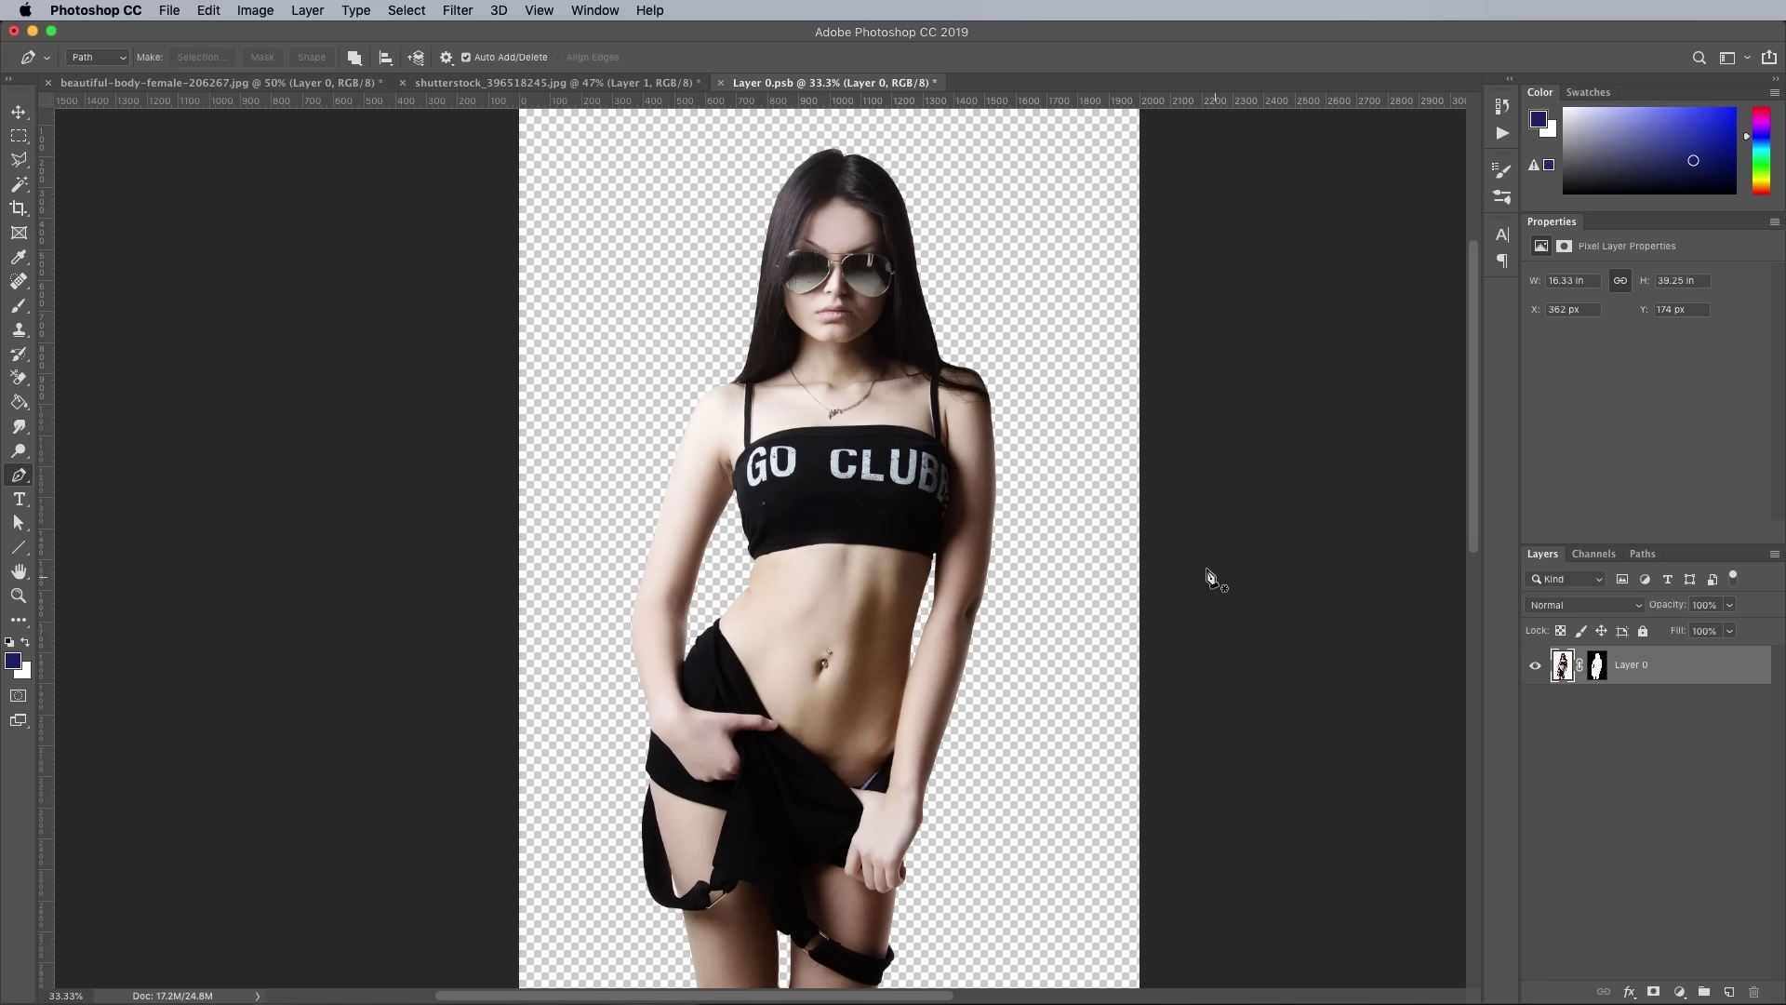
Save the masked Layer 0.psb smart object and close it
click(169, 11)
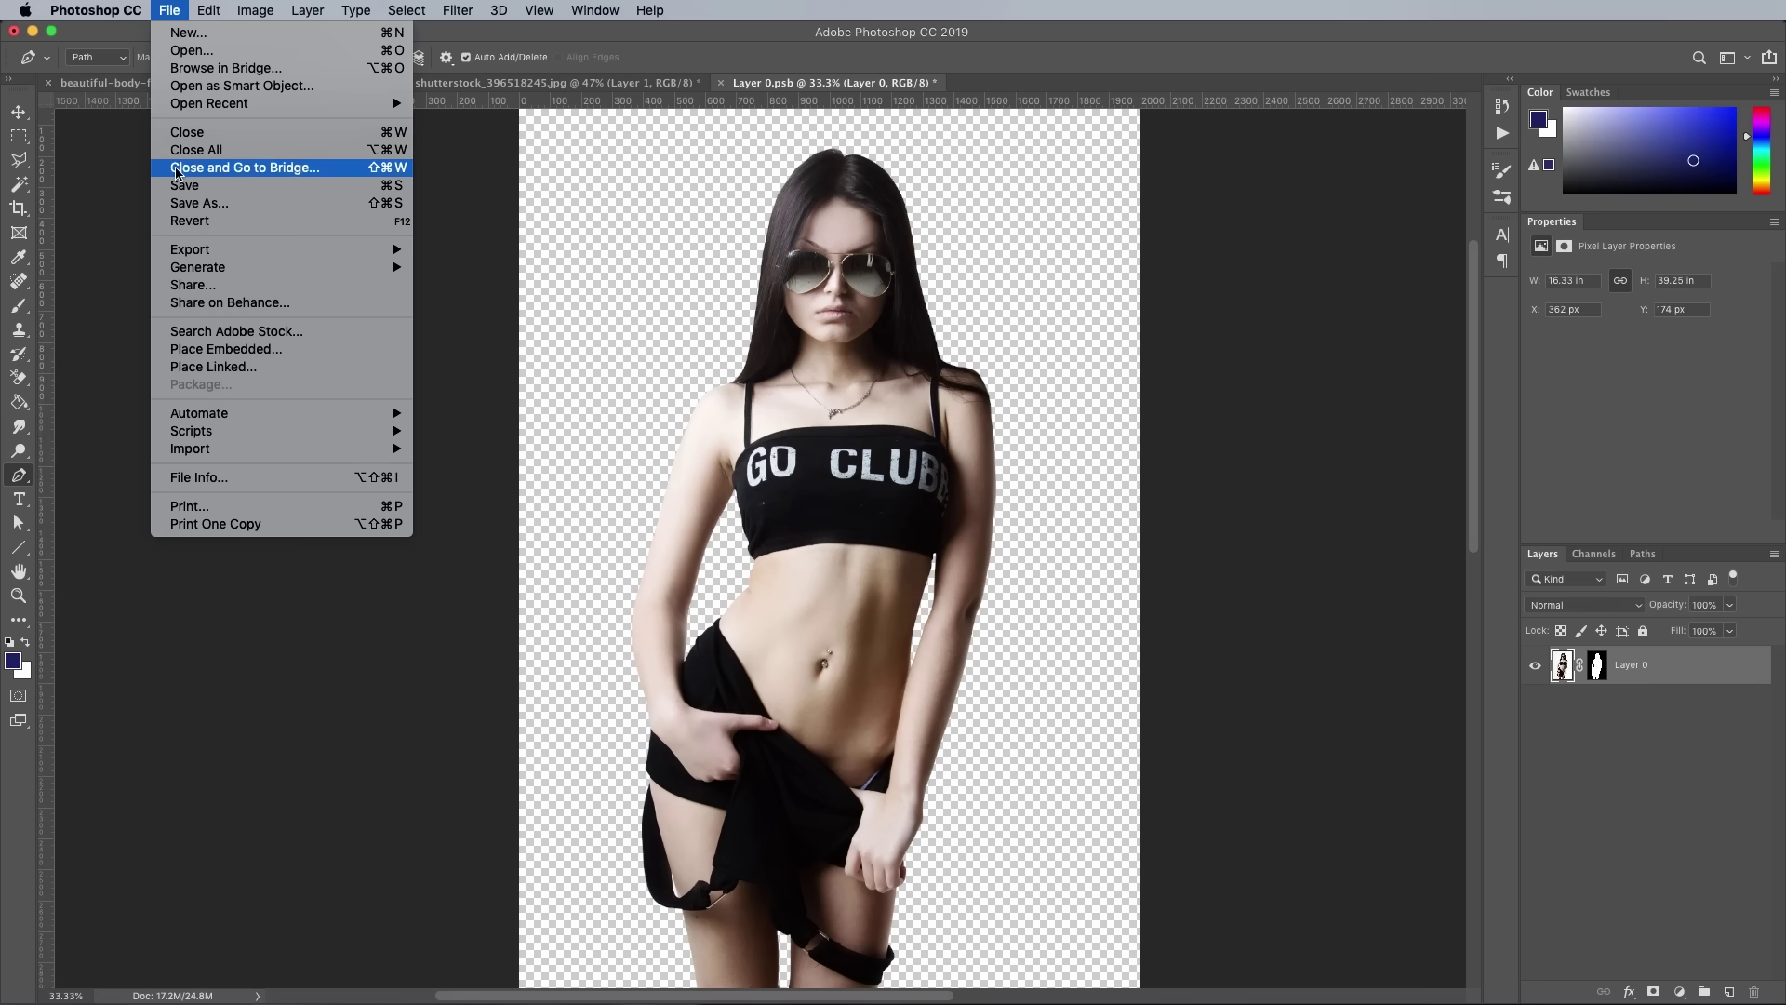
click(193, 185)
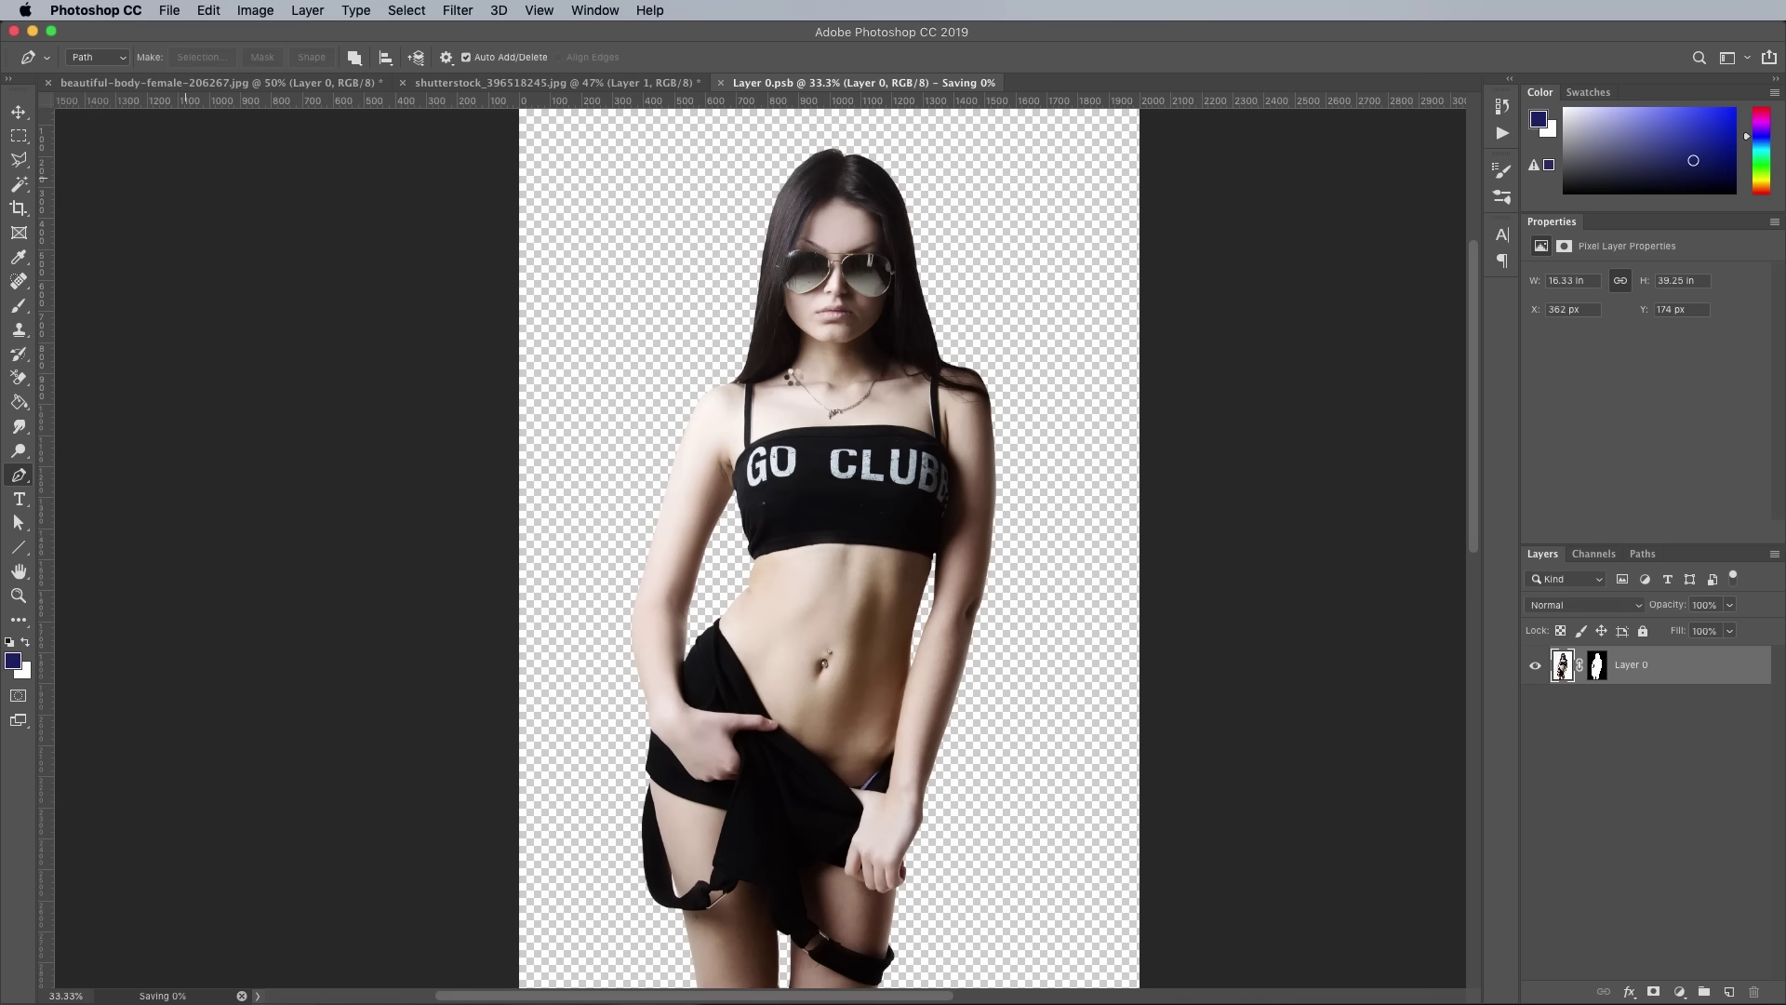
key(super+w)
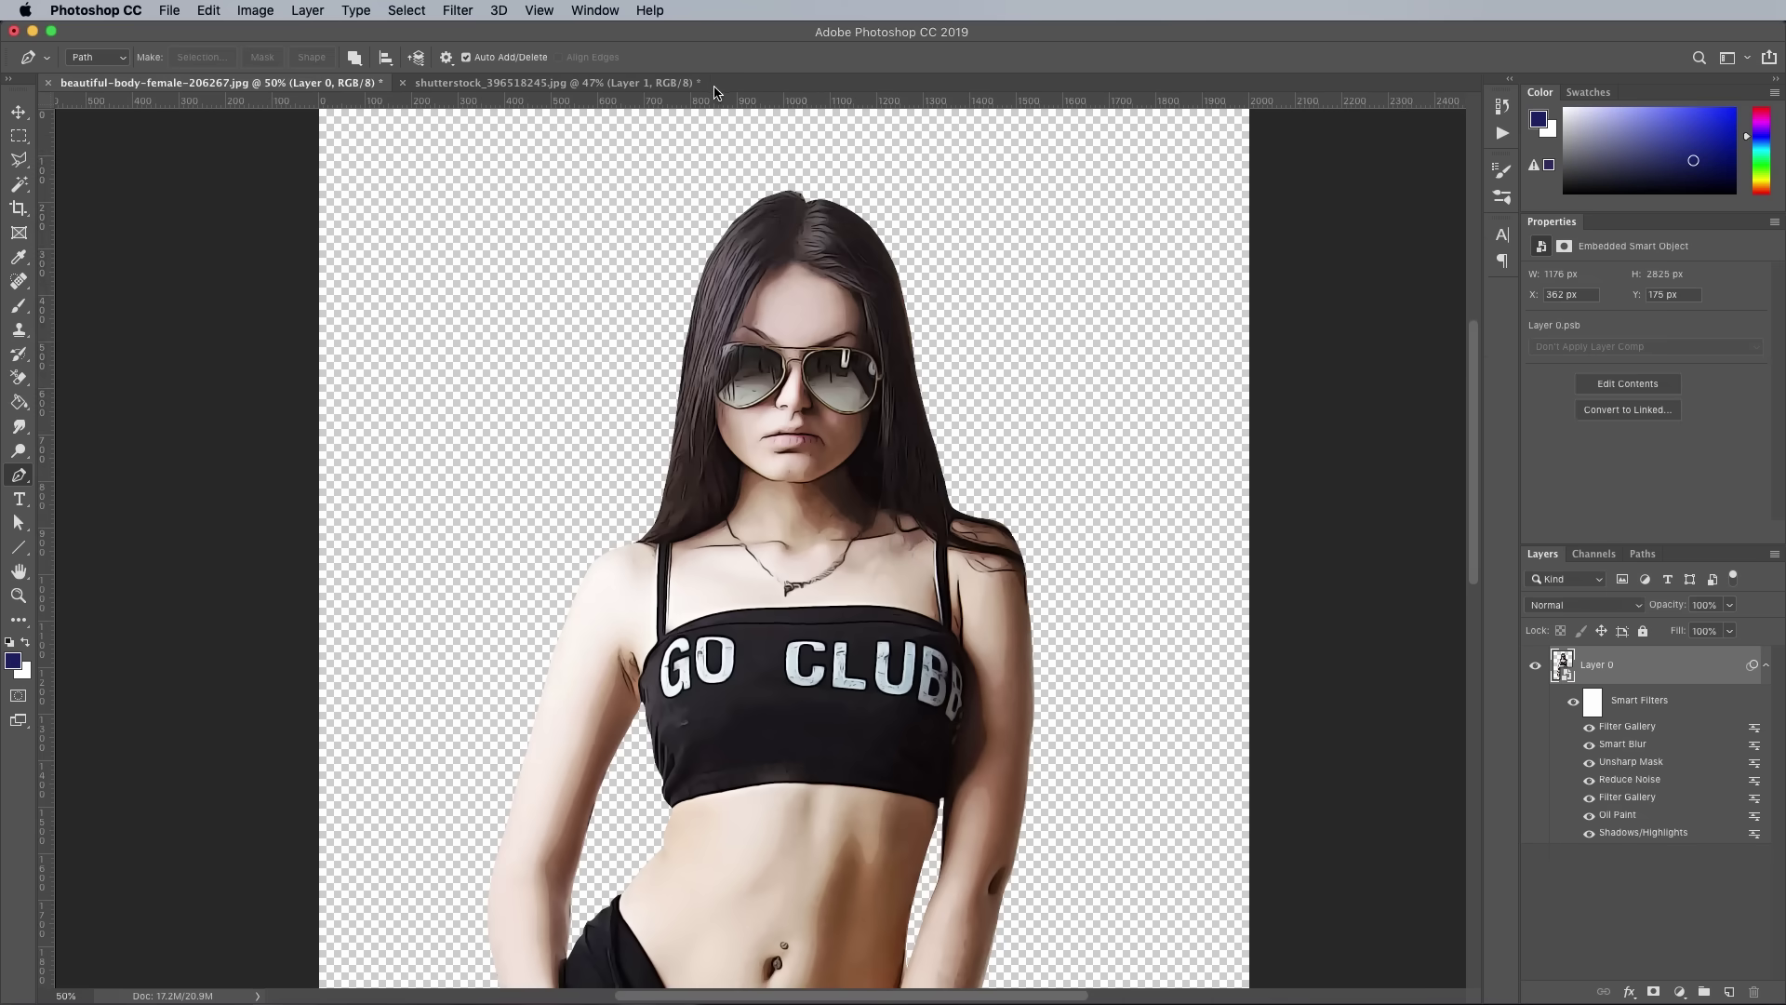
Copy the whole filtered portrait as merged and paste it into the shutterstock_396518245.jpg street document
drag(940, 718, 986, 312)
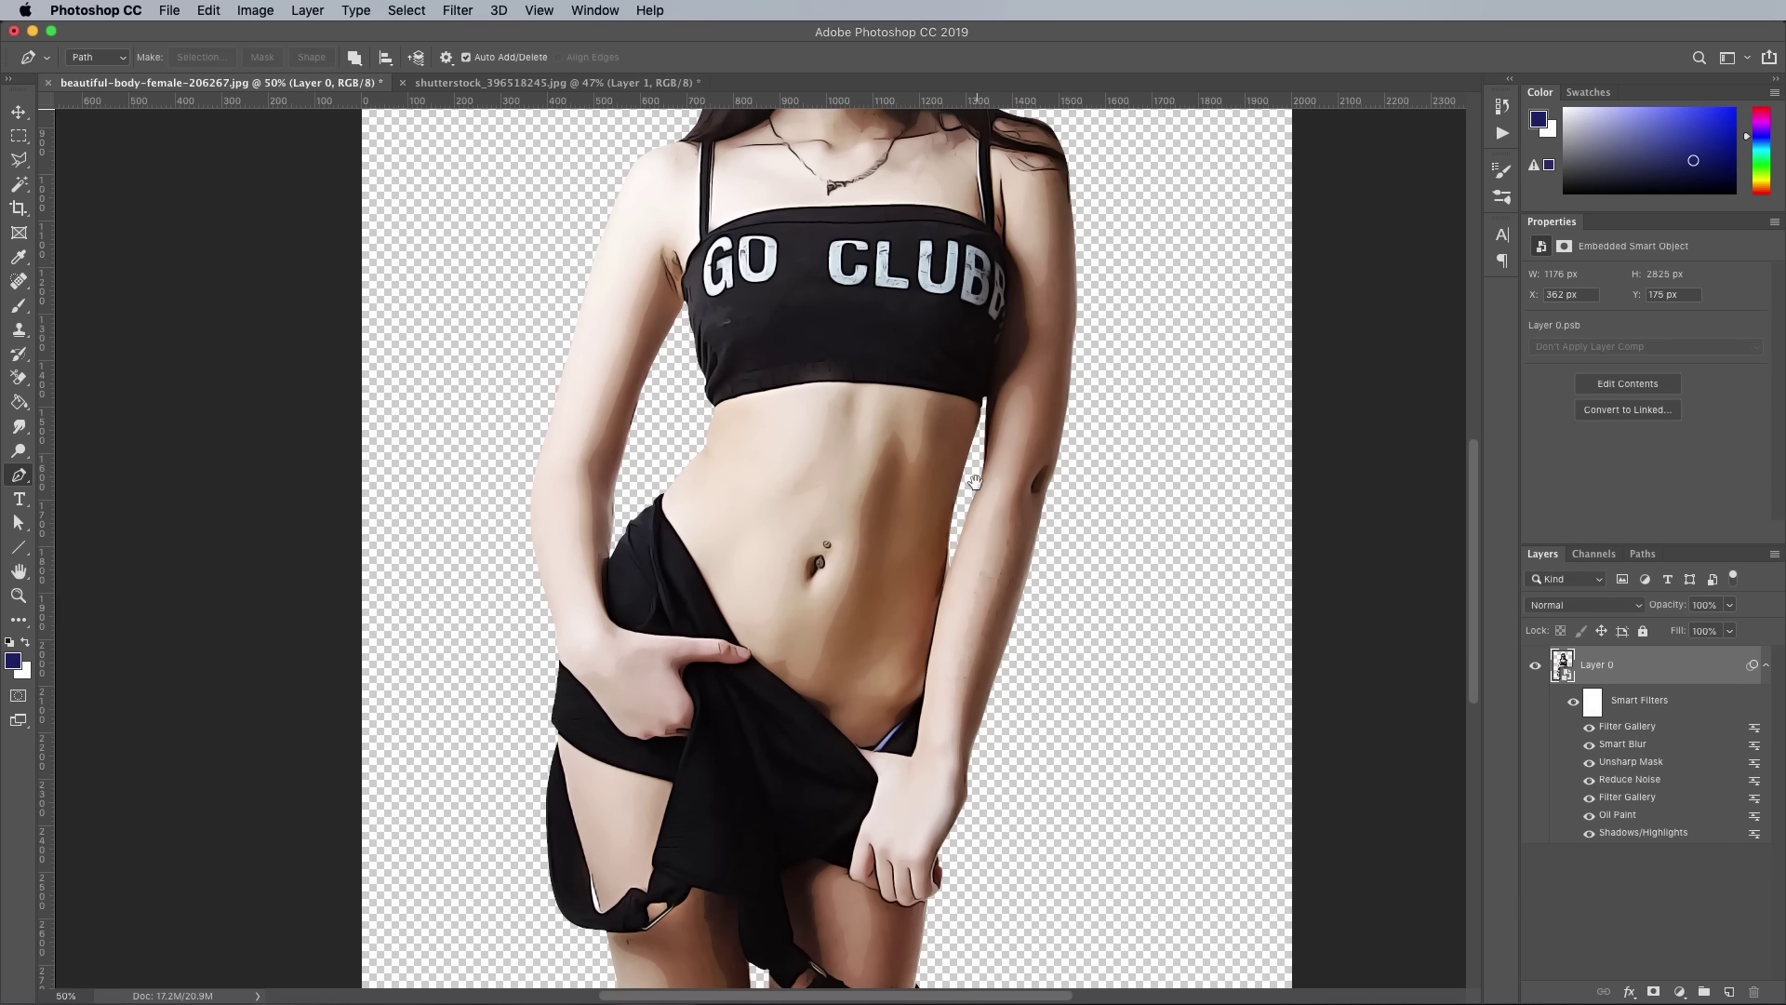
drag(1010, 744, 1047, 537)
scroll(1046, 535, up, 10)
key(super+r)
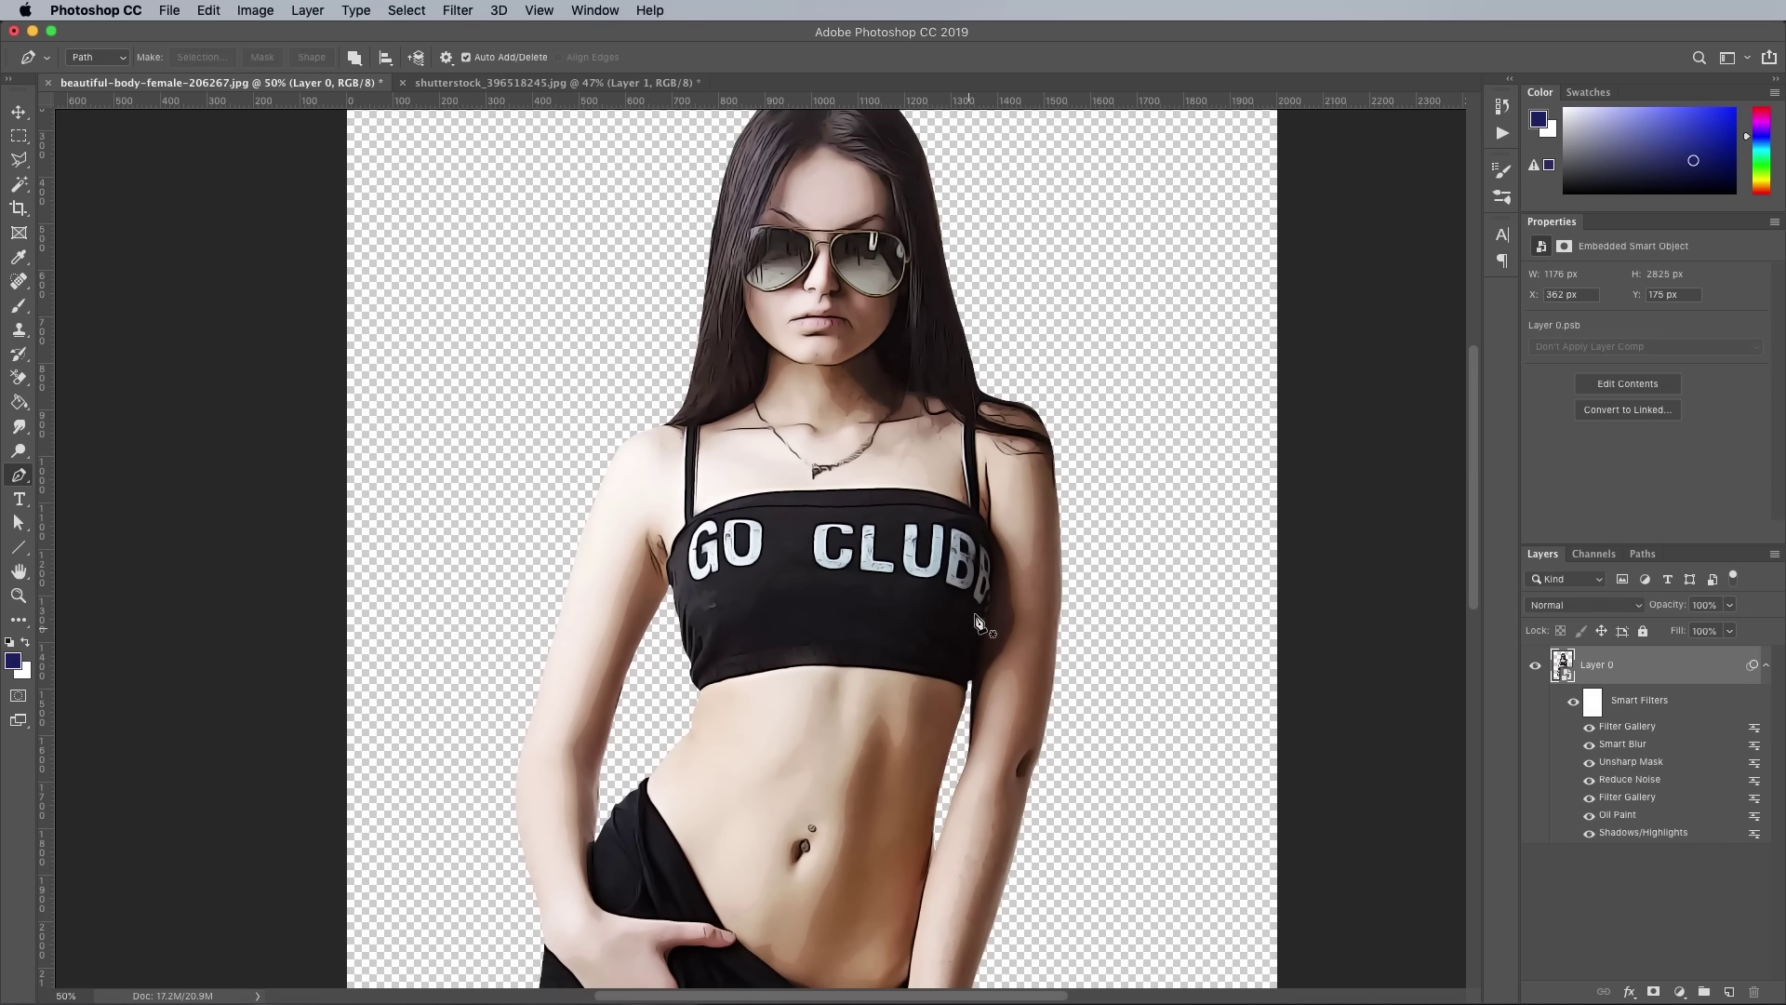
click(406, 11)
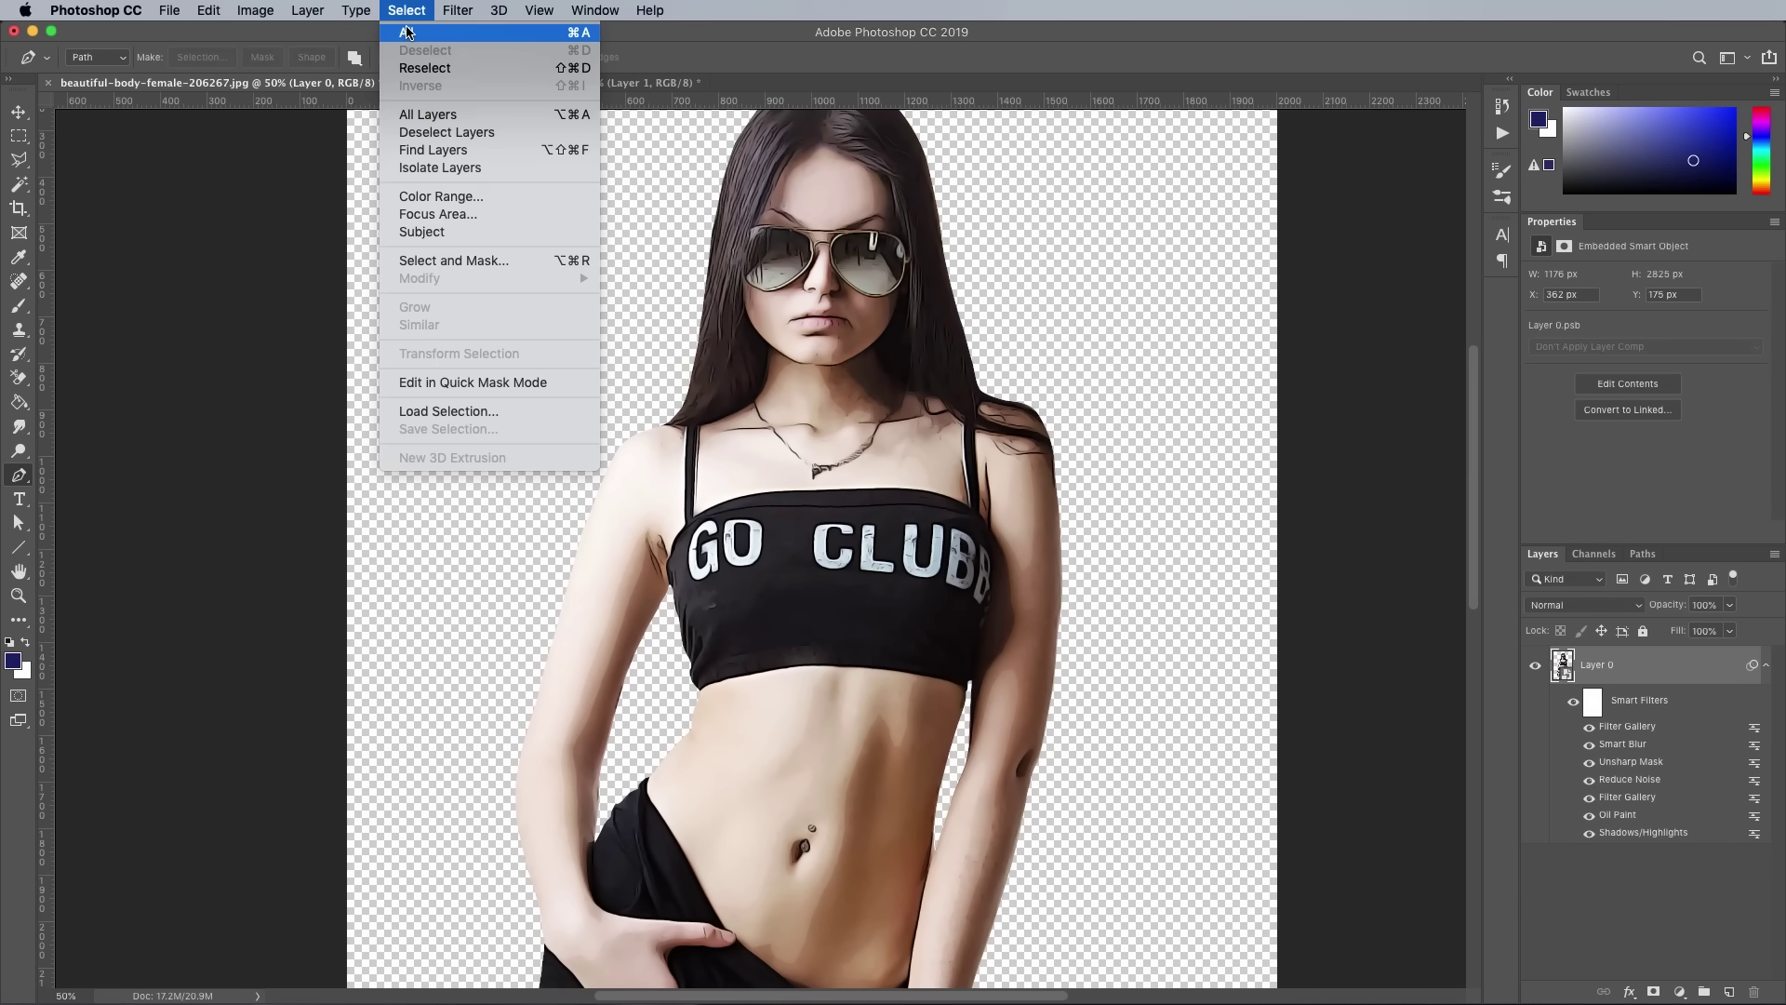
click(406, 33)
click(212, 9)
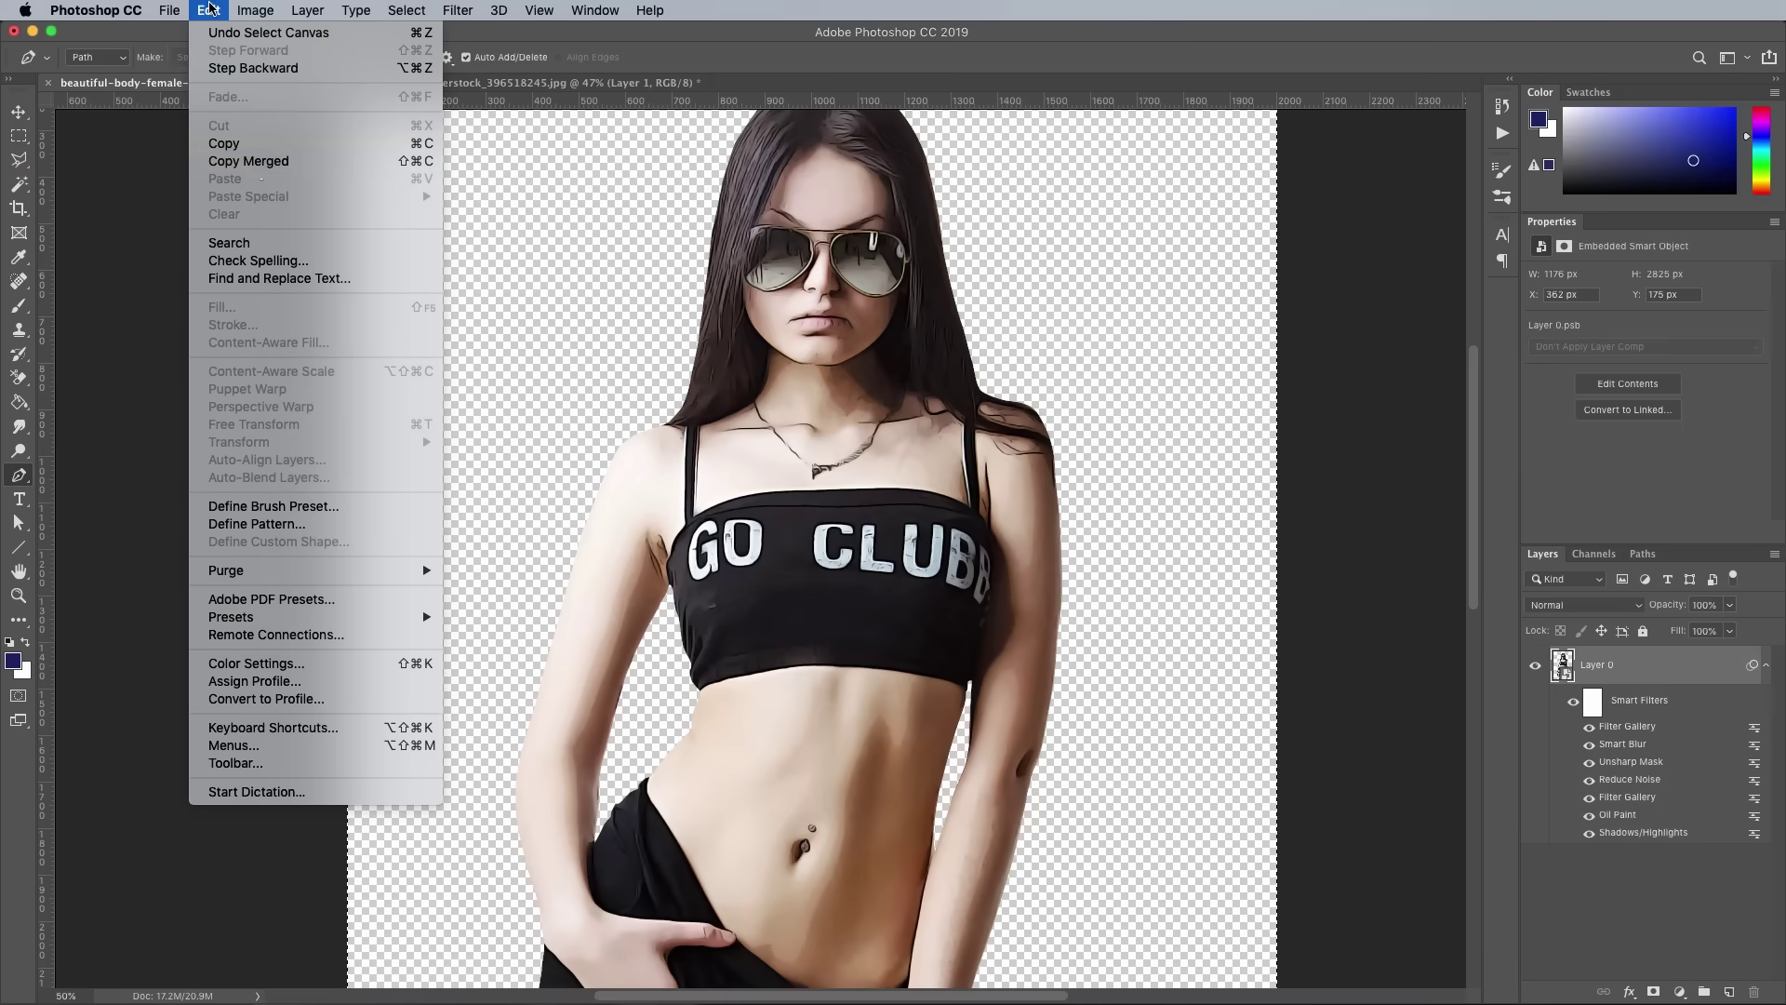
click(257, 164)
click(556, 82)
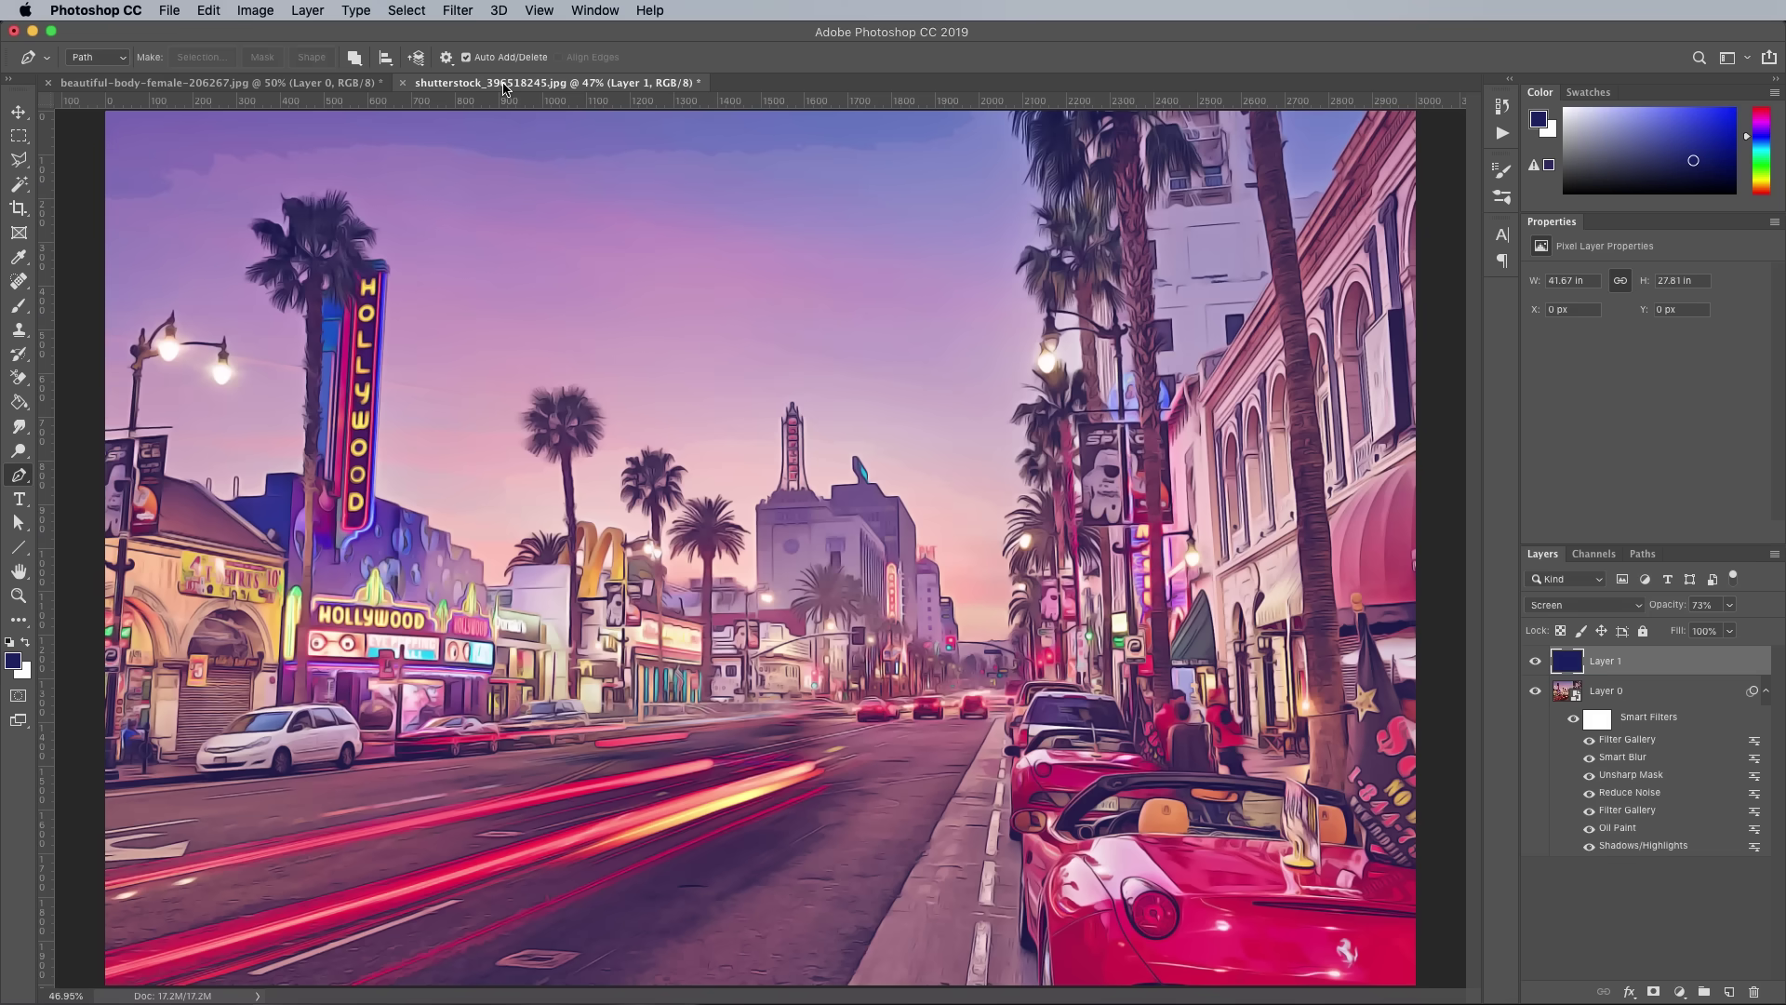
key(ctrl+v)
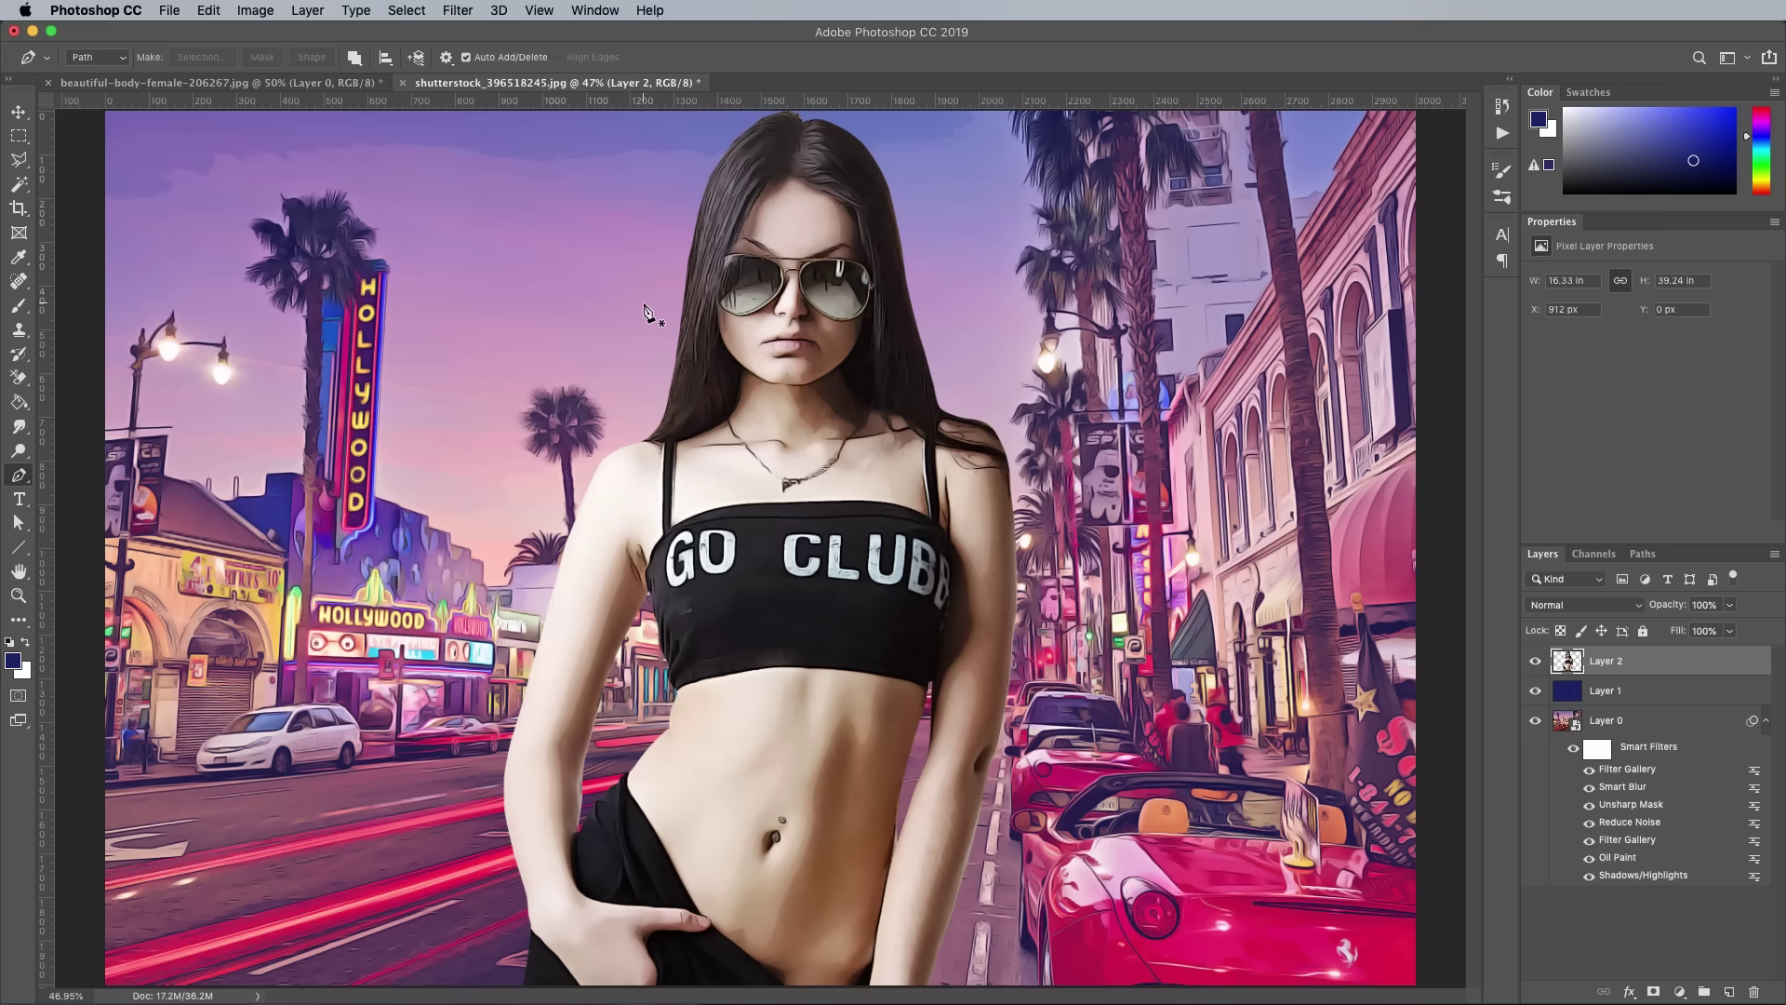
Scale the pasted woman down to about 12.79 by 30.72 in and place her left of centre in the street scene
key(ctrl+t)
drag(787, 402, 445, 510)
drag(423, 258, 394, 379)
drag(245, 211, 389, 307)
drag(488, 621, 525, 412)
key(Return)
key(p)
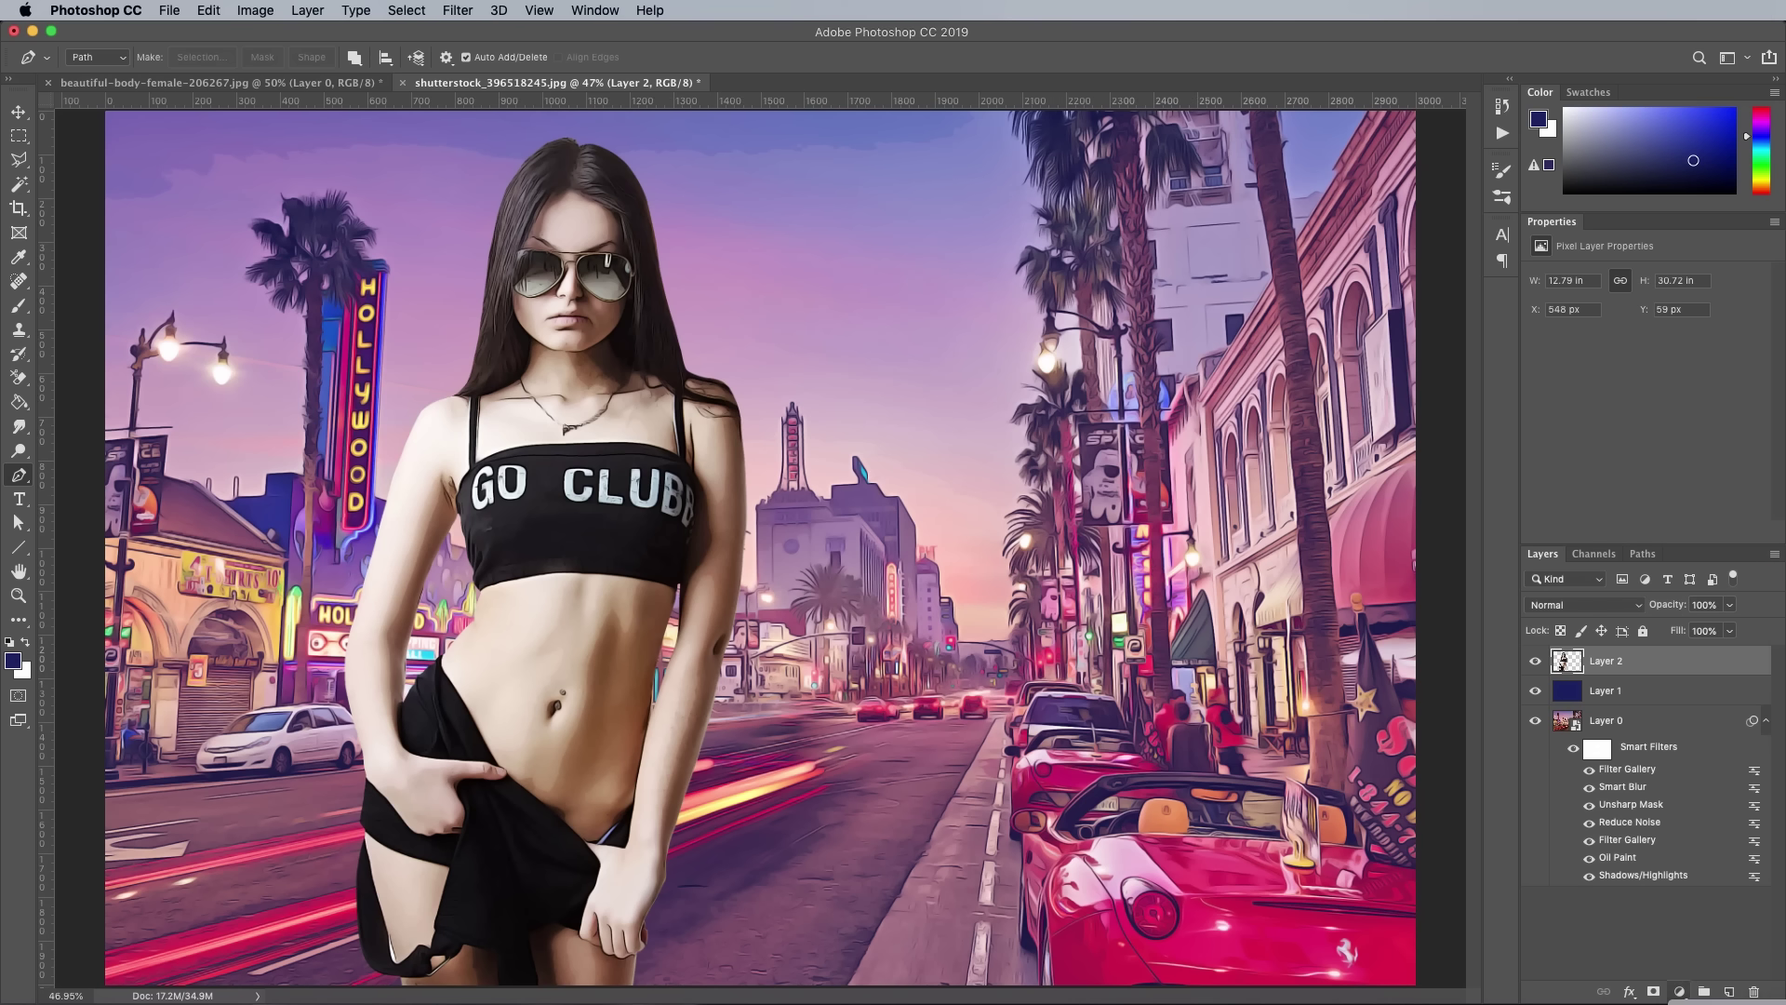
Add a Curves adjustment above the woman's layer and clip it to that layer
click(1712, 1001)
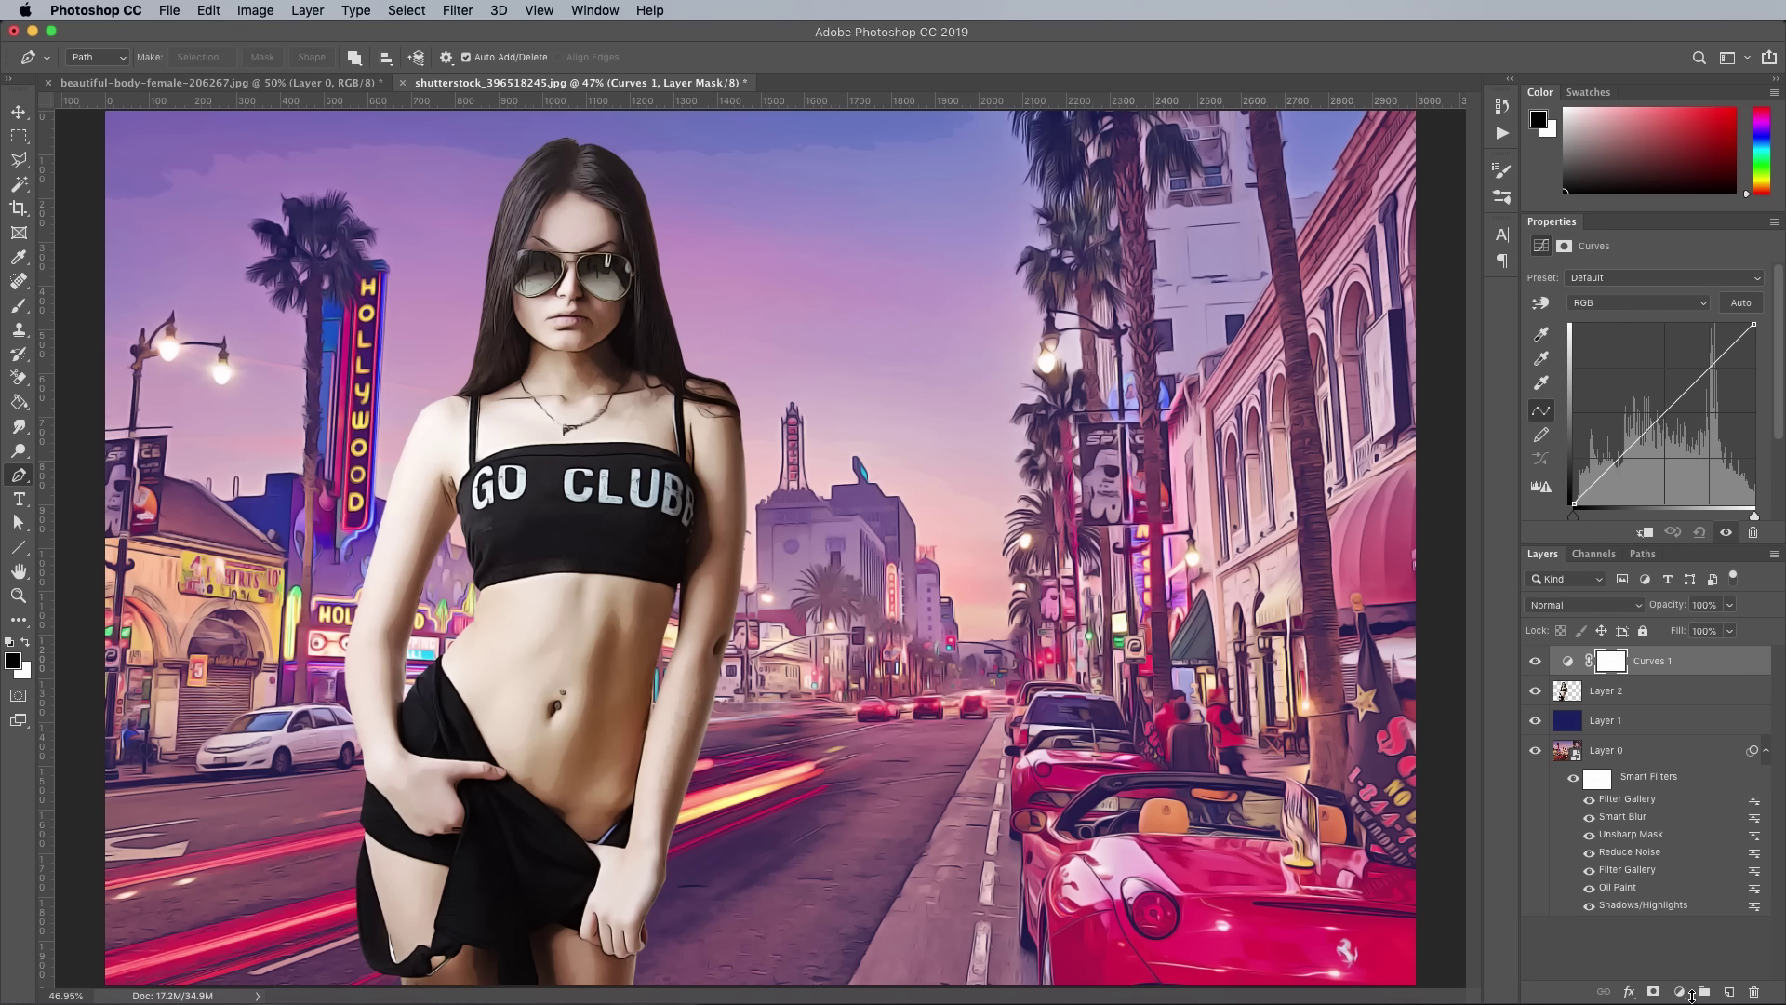
alt+click(1644, 670)
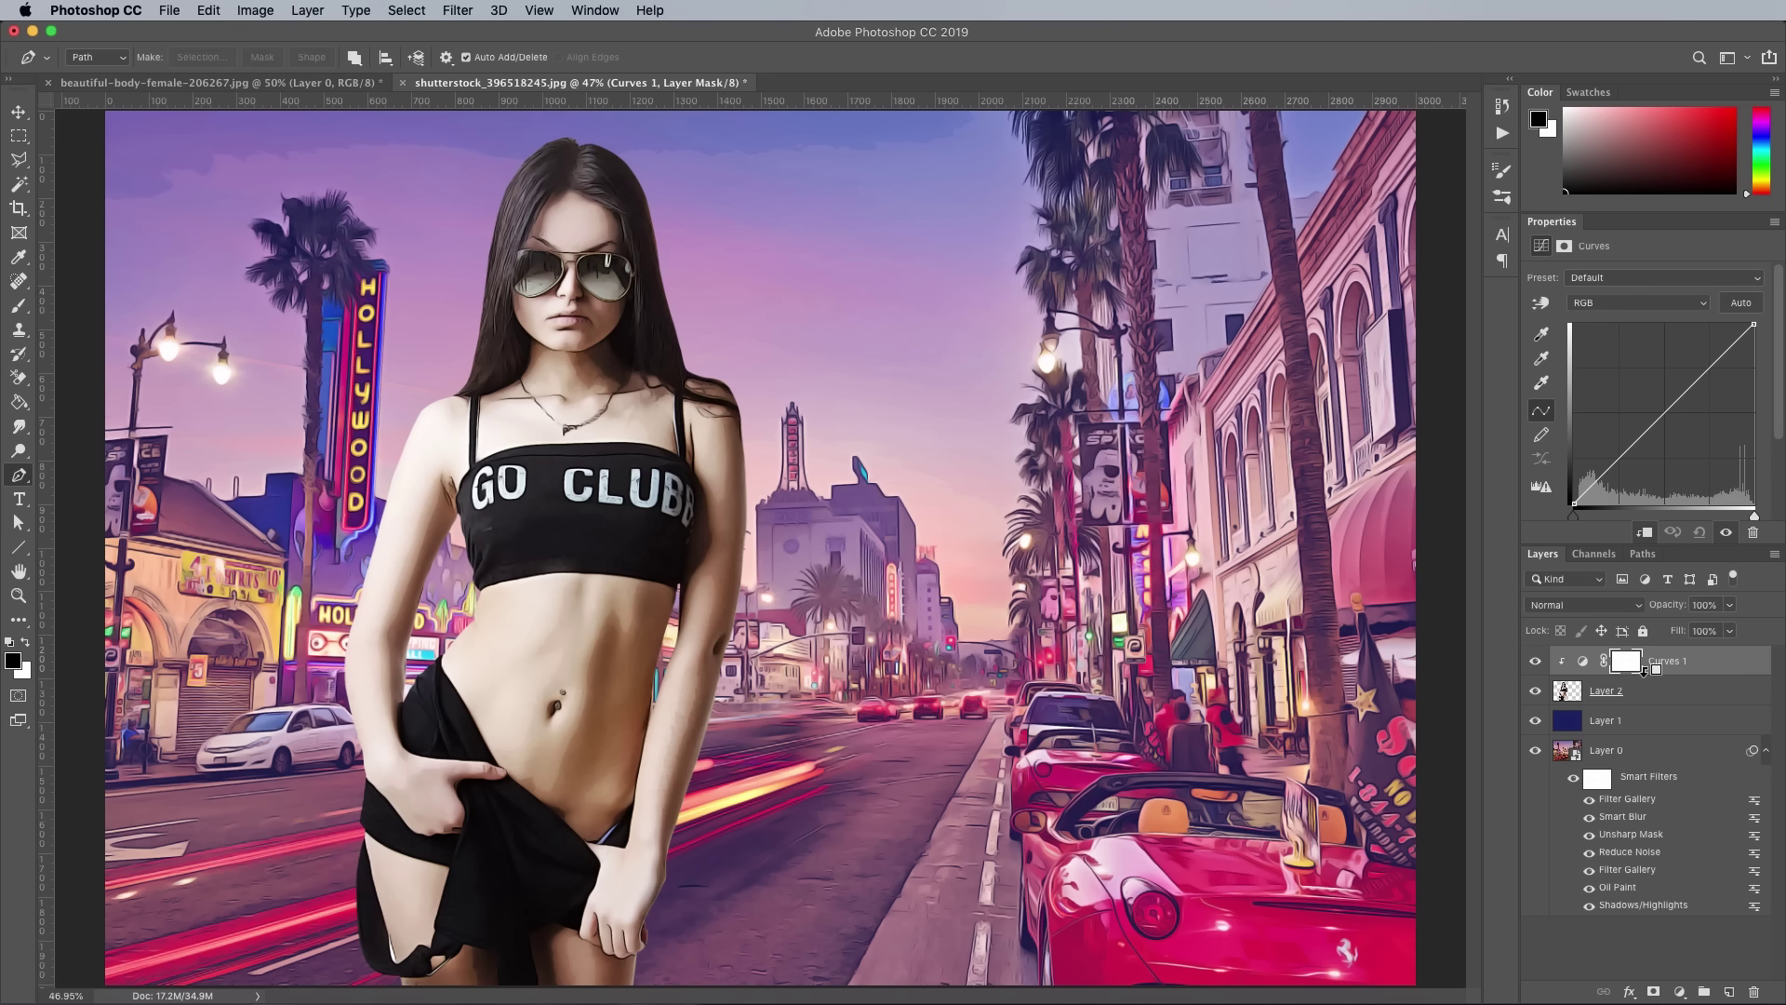
click(1582, 664)
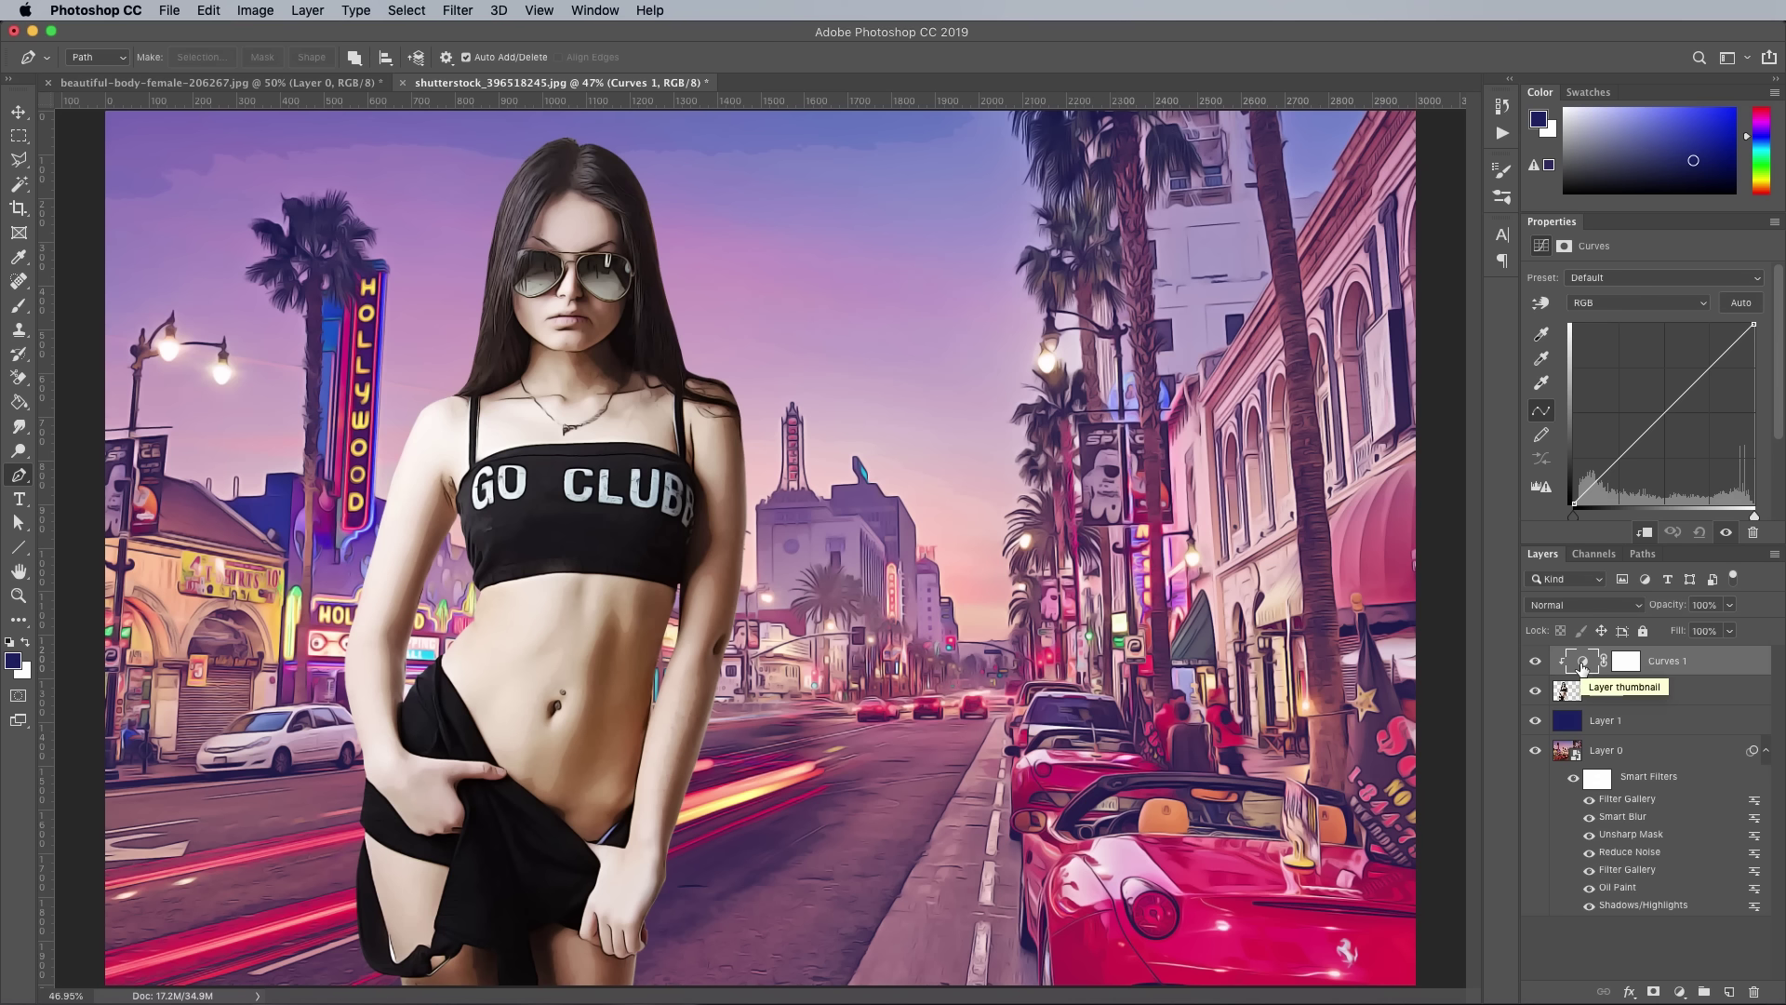
Set the Curves auto correction to Find Dark & Light Colors and sample the shadows target from the dark palm crown
alt+click(1735, 310)
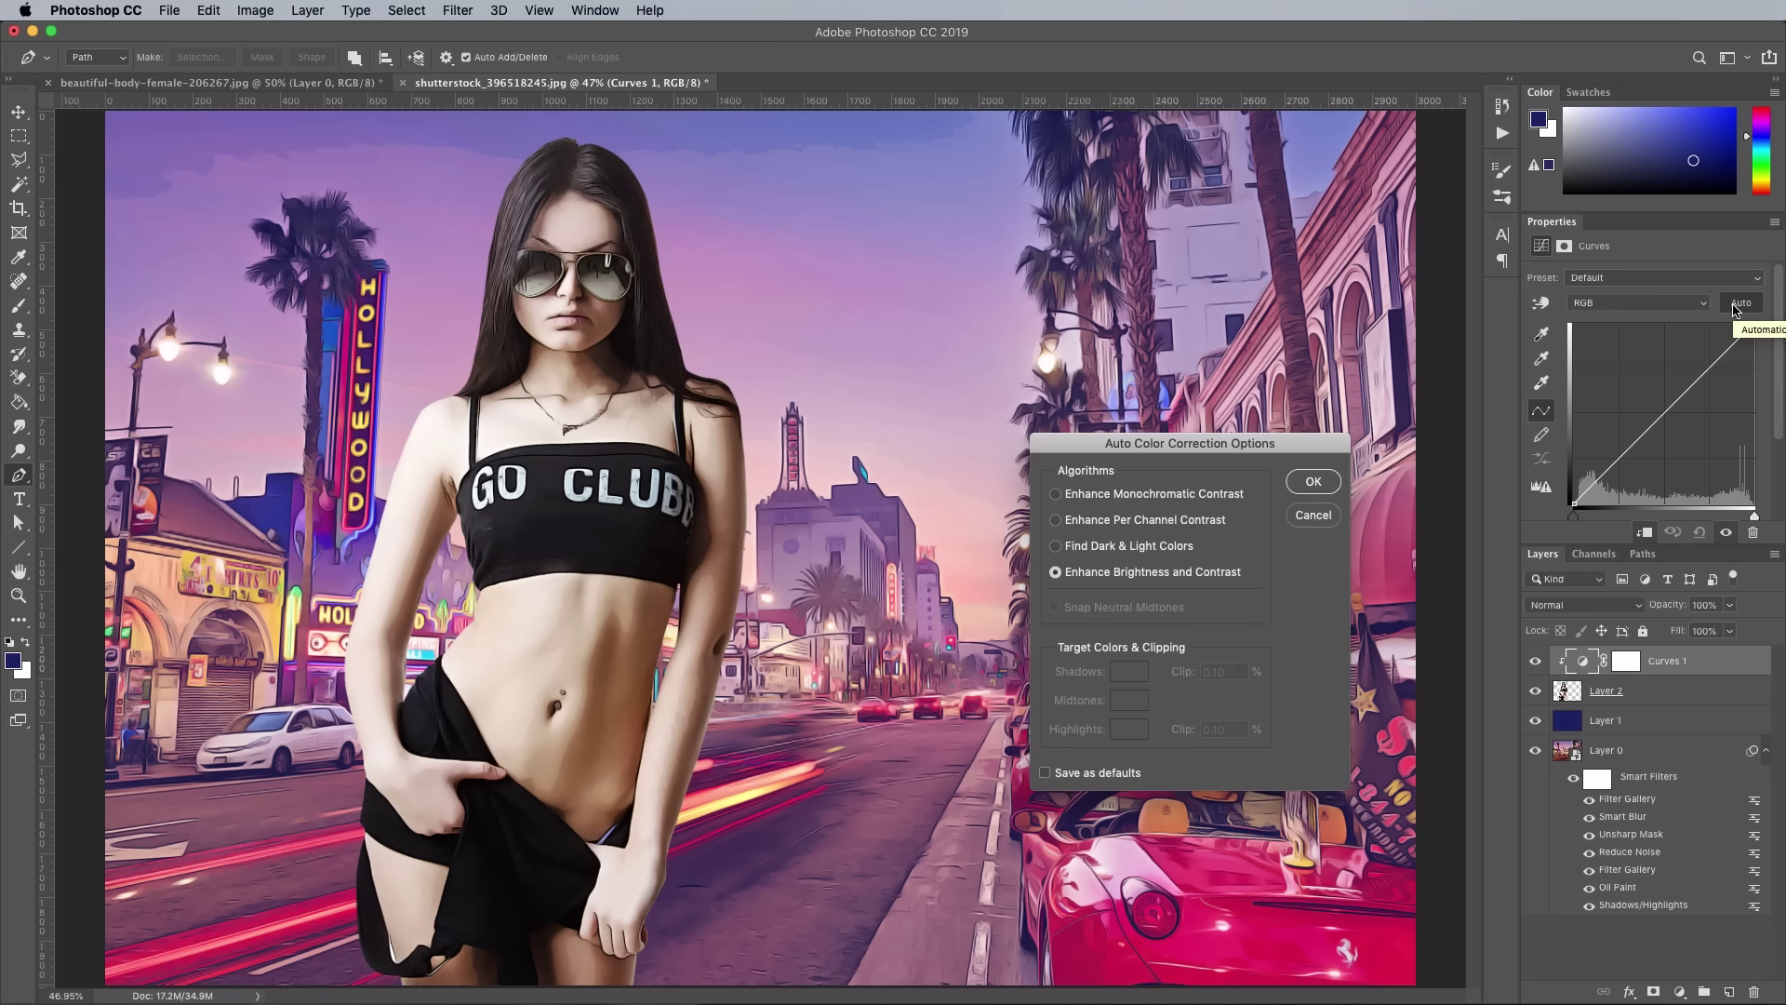
click(1152, 549)
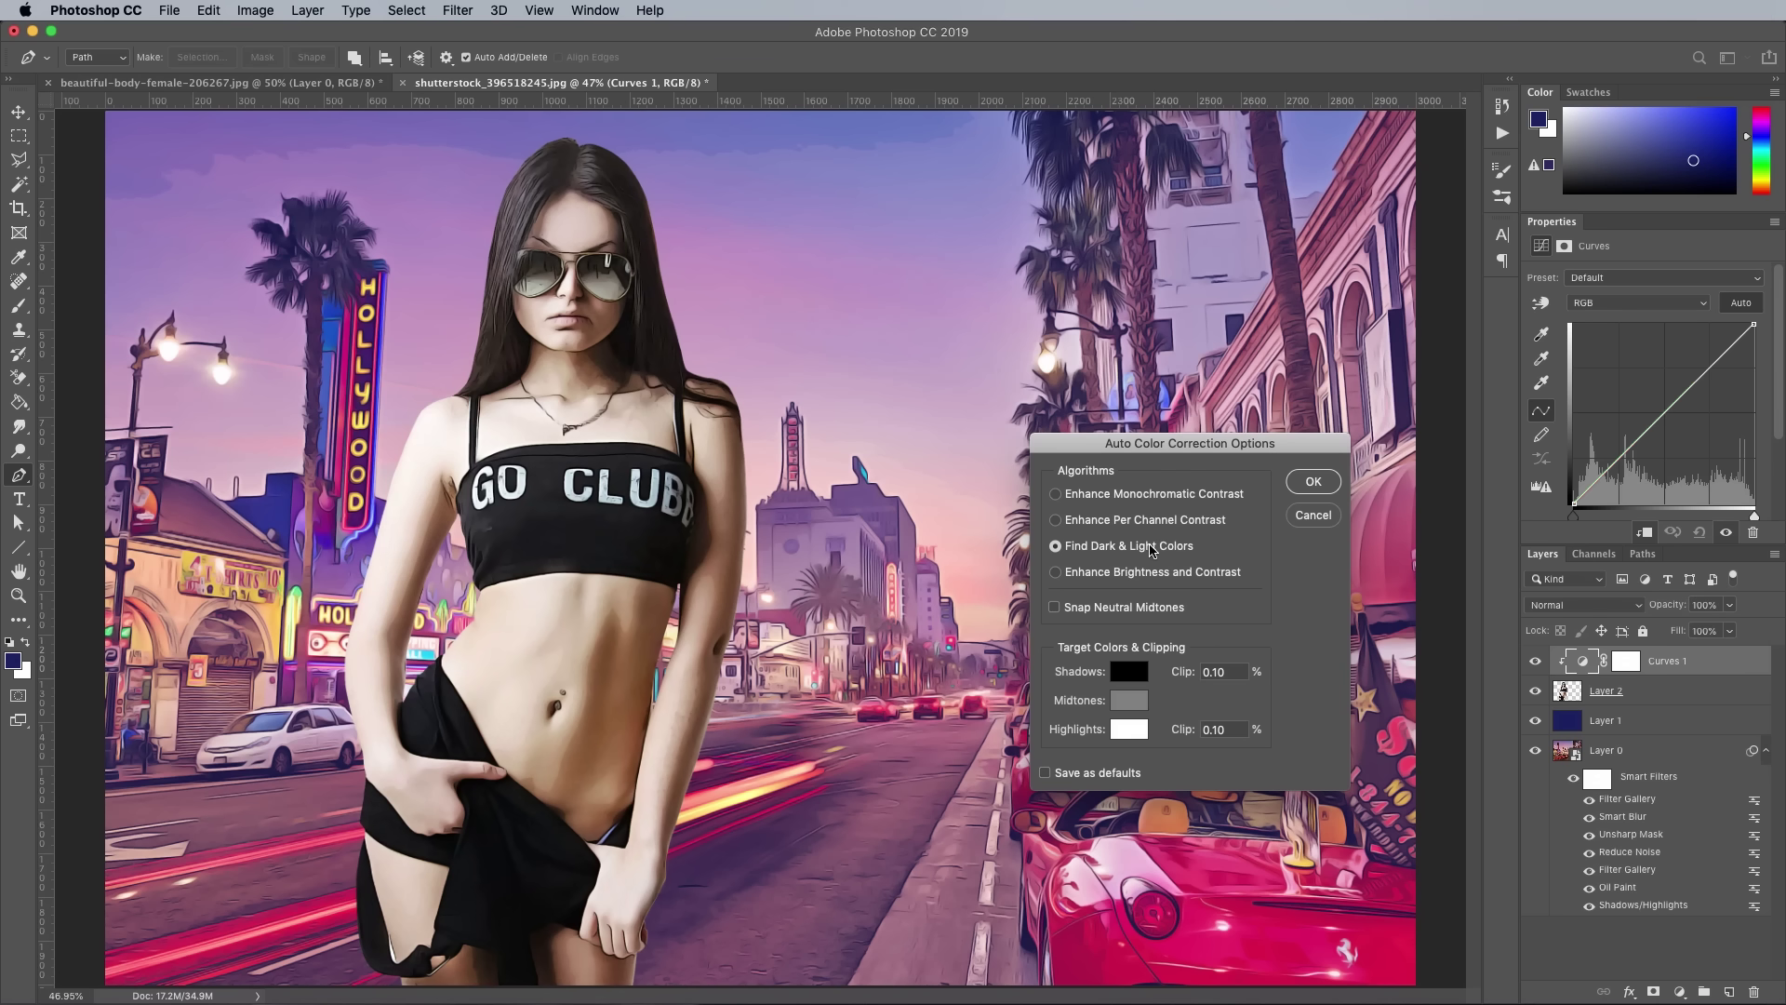
click(1128, 671)
click(305, 210)
click(300, 217)
click(763, 530)
Sample the midtones target colour from the purple building in the background
click(1128, 700)
click(851, 549)
click(764, 531)
Sample the highlights target colour from the pale sunset glow near the horizon at the end of the street
click(1126, 731)
click(981, 636)
click(152, 568)
click(971, 623)
click(761, 531)
Sample the midtones target colour from the road and apply the colour correction without saving the targets as defaults
click(1136, 699)
click(276, 850)
click(730, 535)
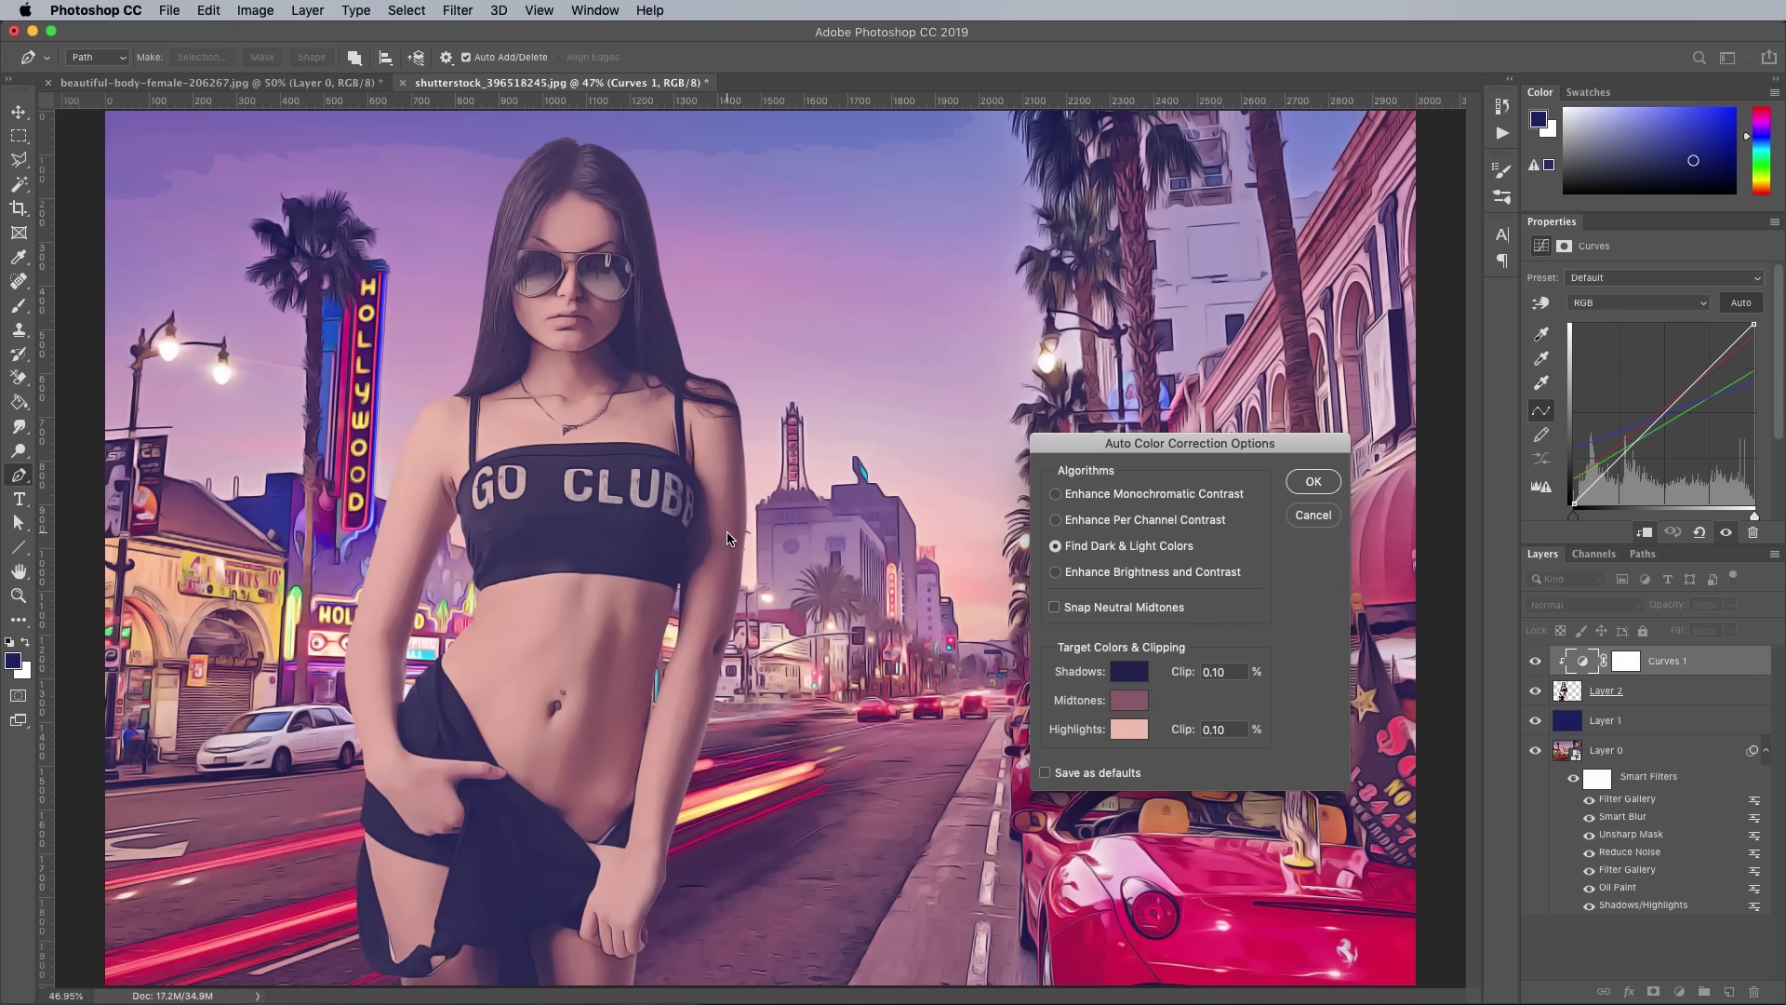
click(1314, 481)
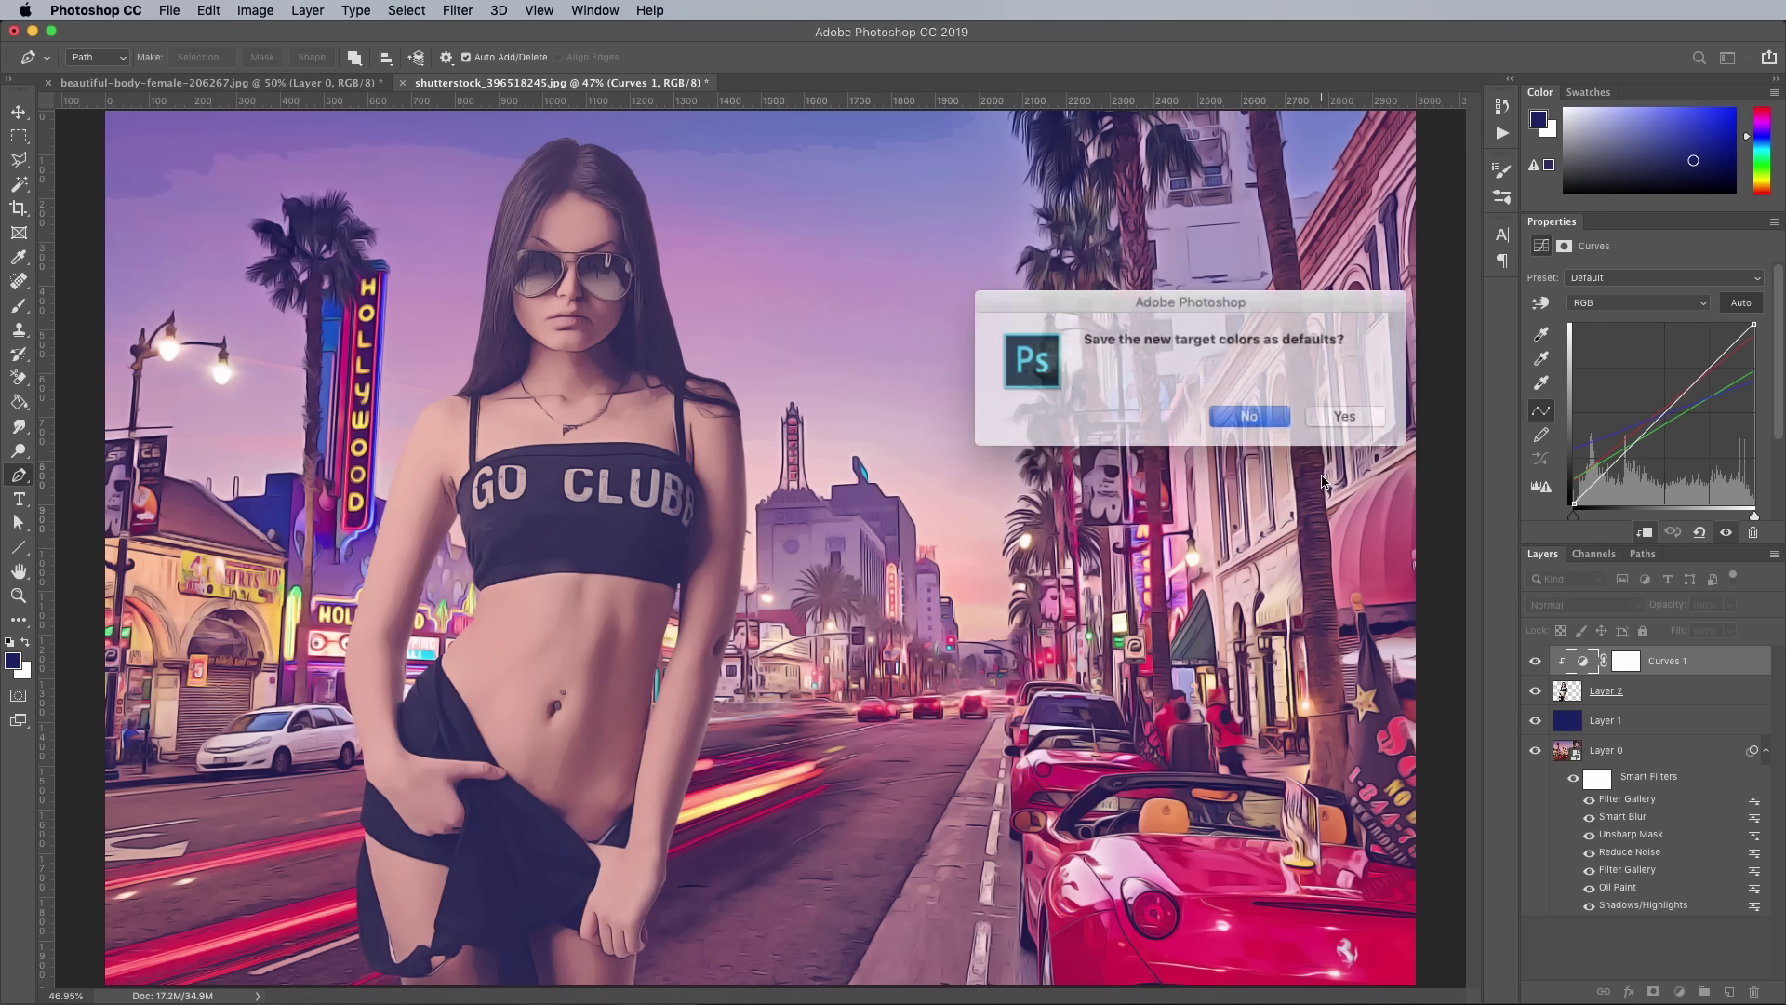
click(1245, 412)
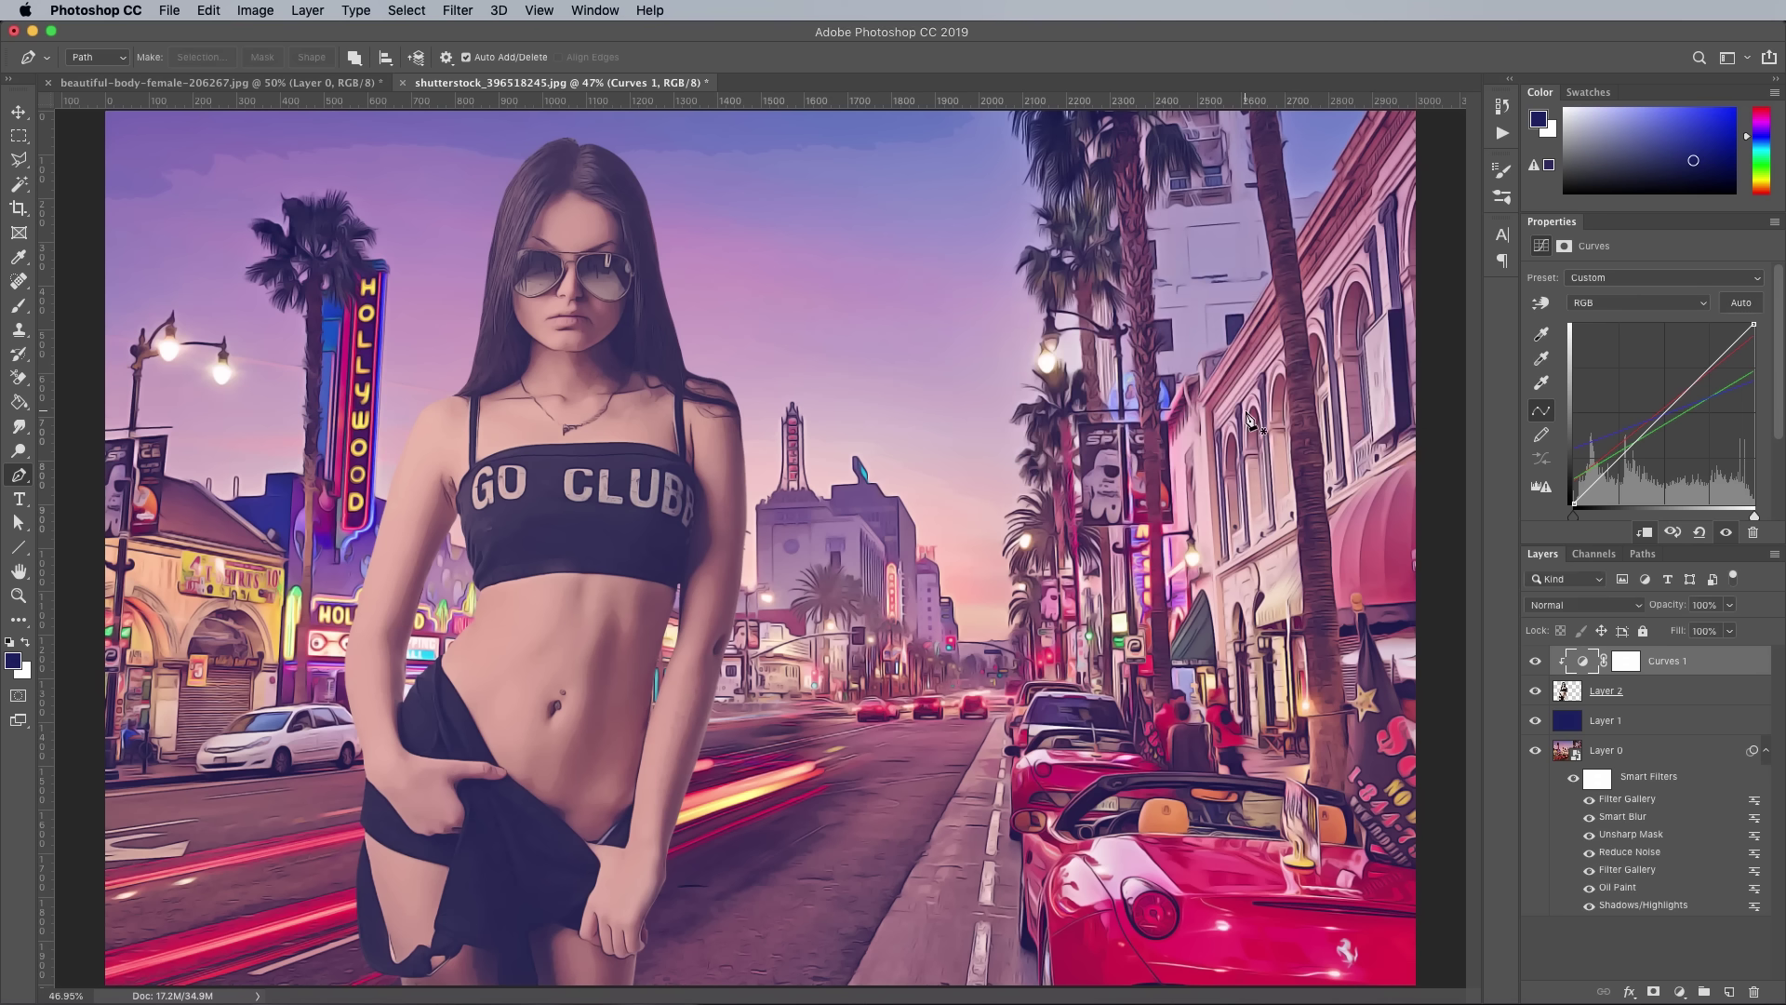
Set the Curves adjustment to the Color blend mode at 92% opacity
click(1585, 607)
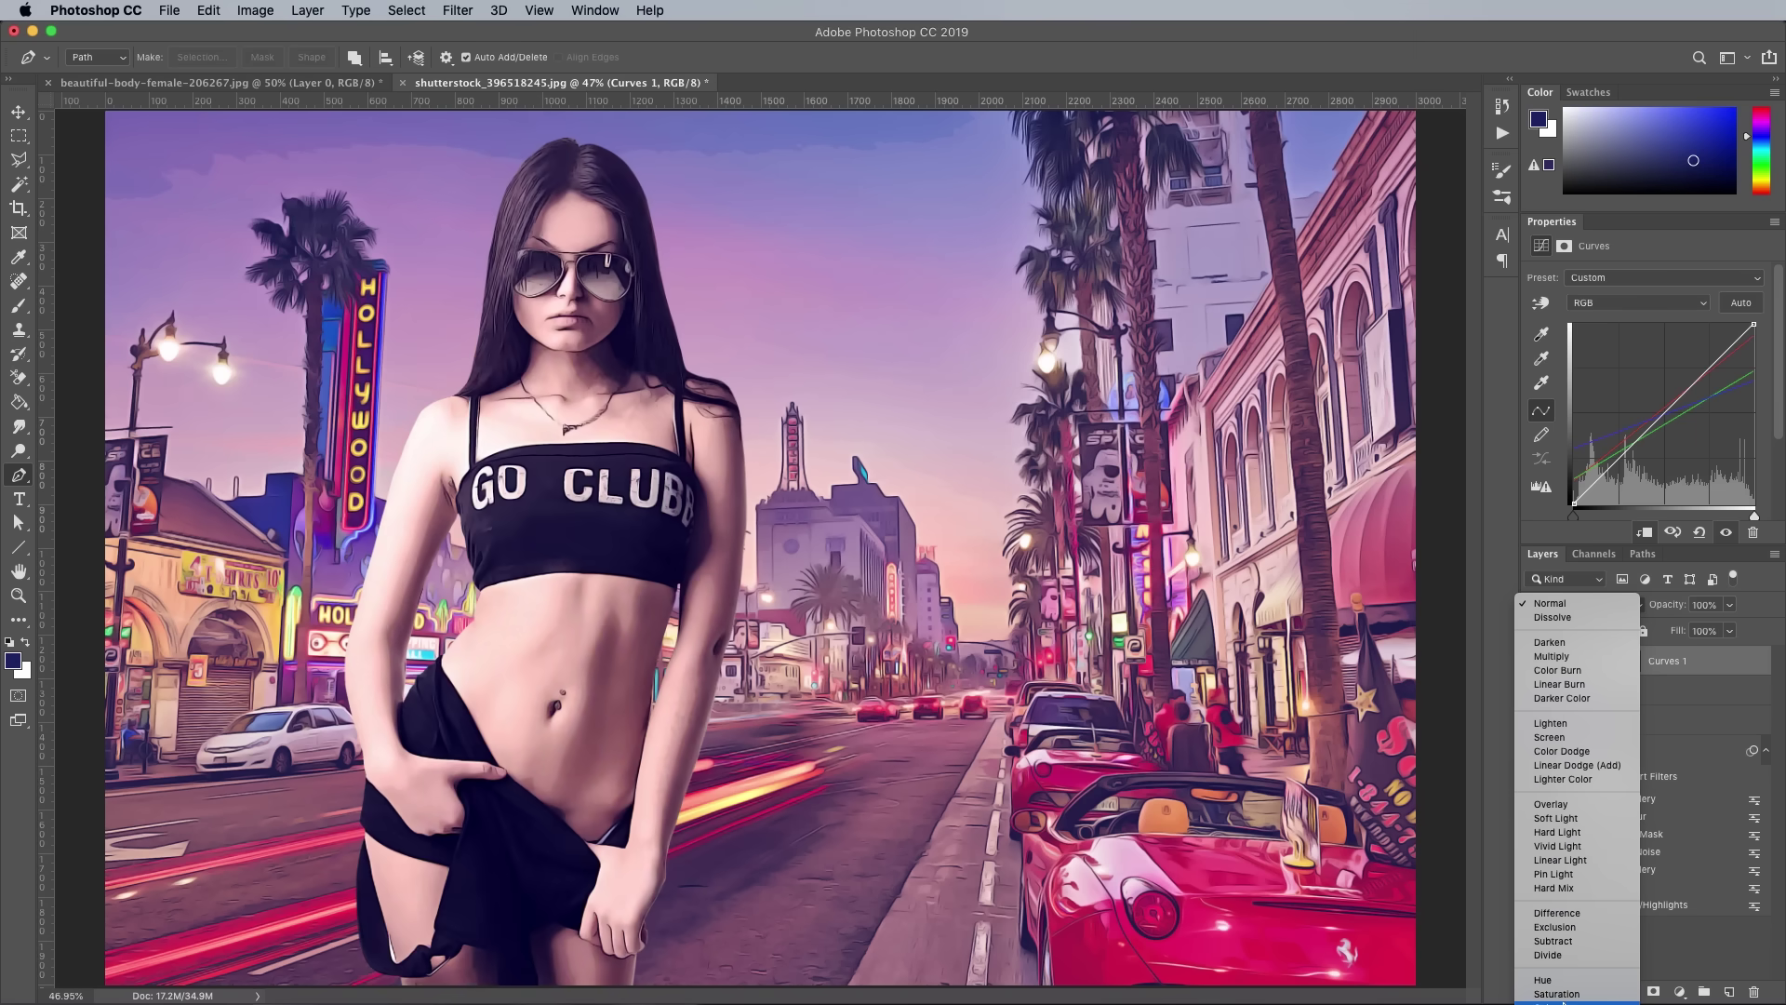
click(1562, 1001)
click(1729, 605)
mouse_move(1736, 630)
mouse_down()
mouse_move(1702, 631)
mouse_move(1725, 631)
mouse_up()
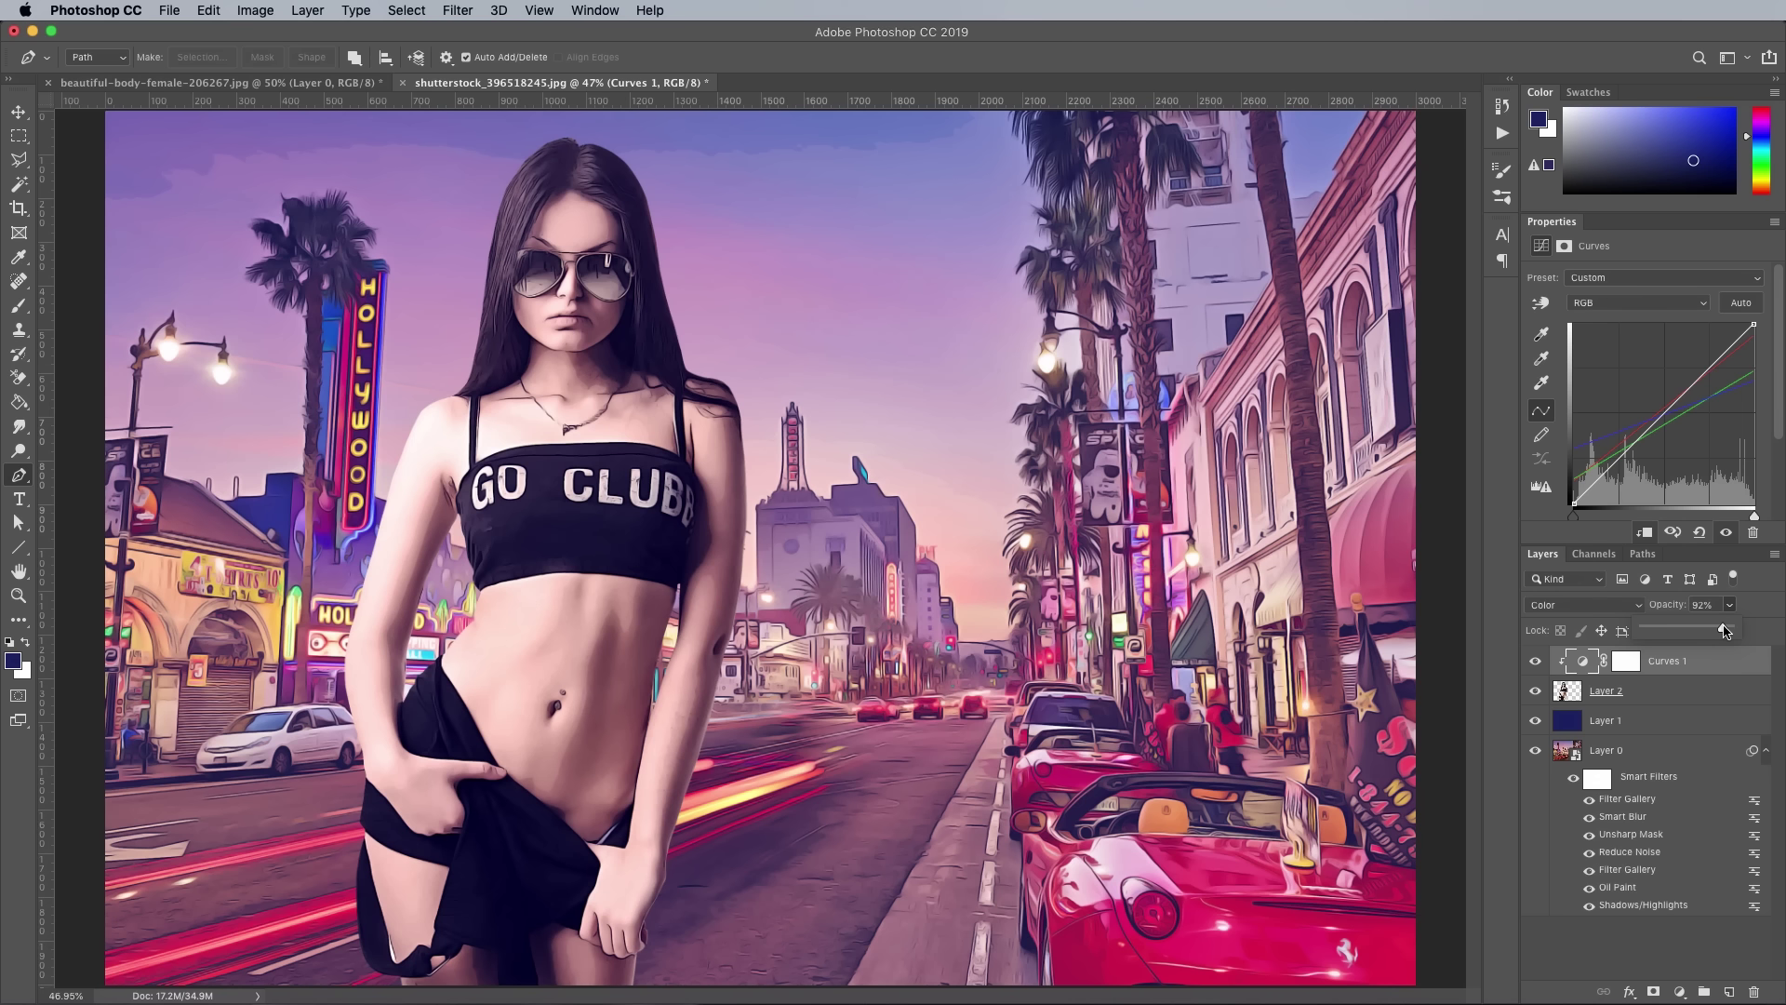
Add a 7 px Stroke layer style positioned outside the woman on Layer 2
double_click(1701, 695)
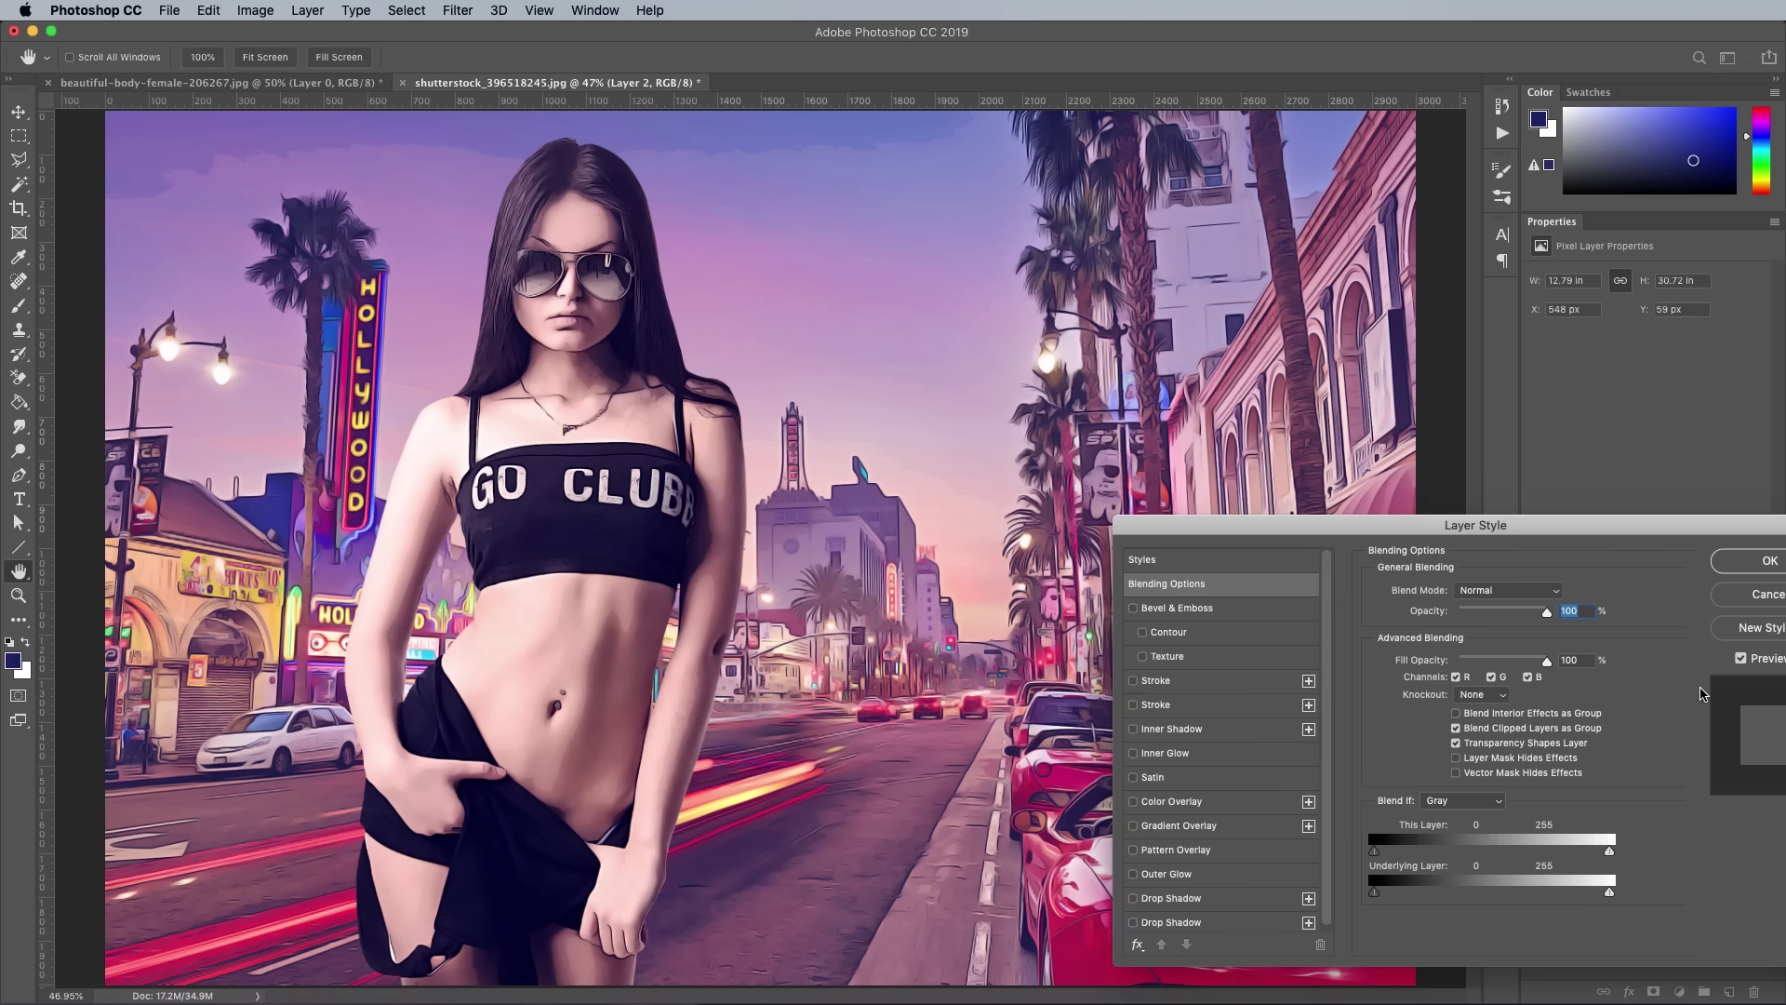
click(1247, 685)
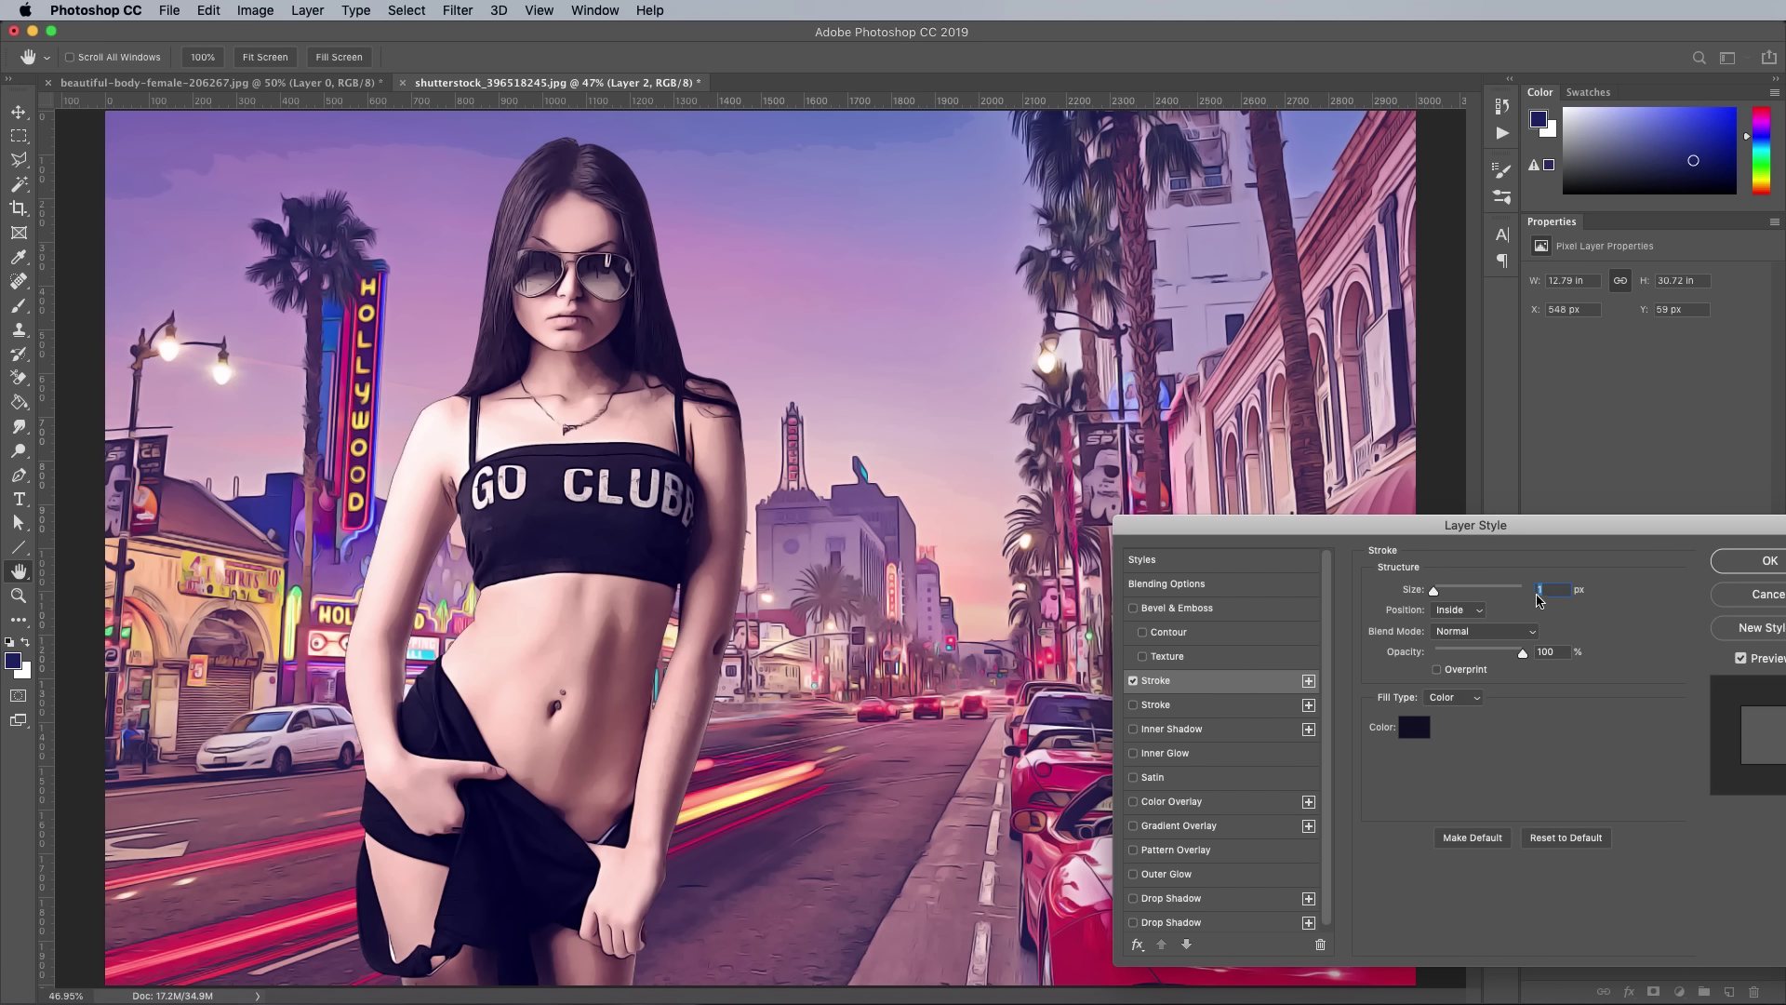
click(1465, 610)
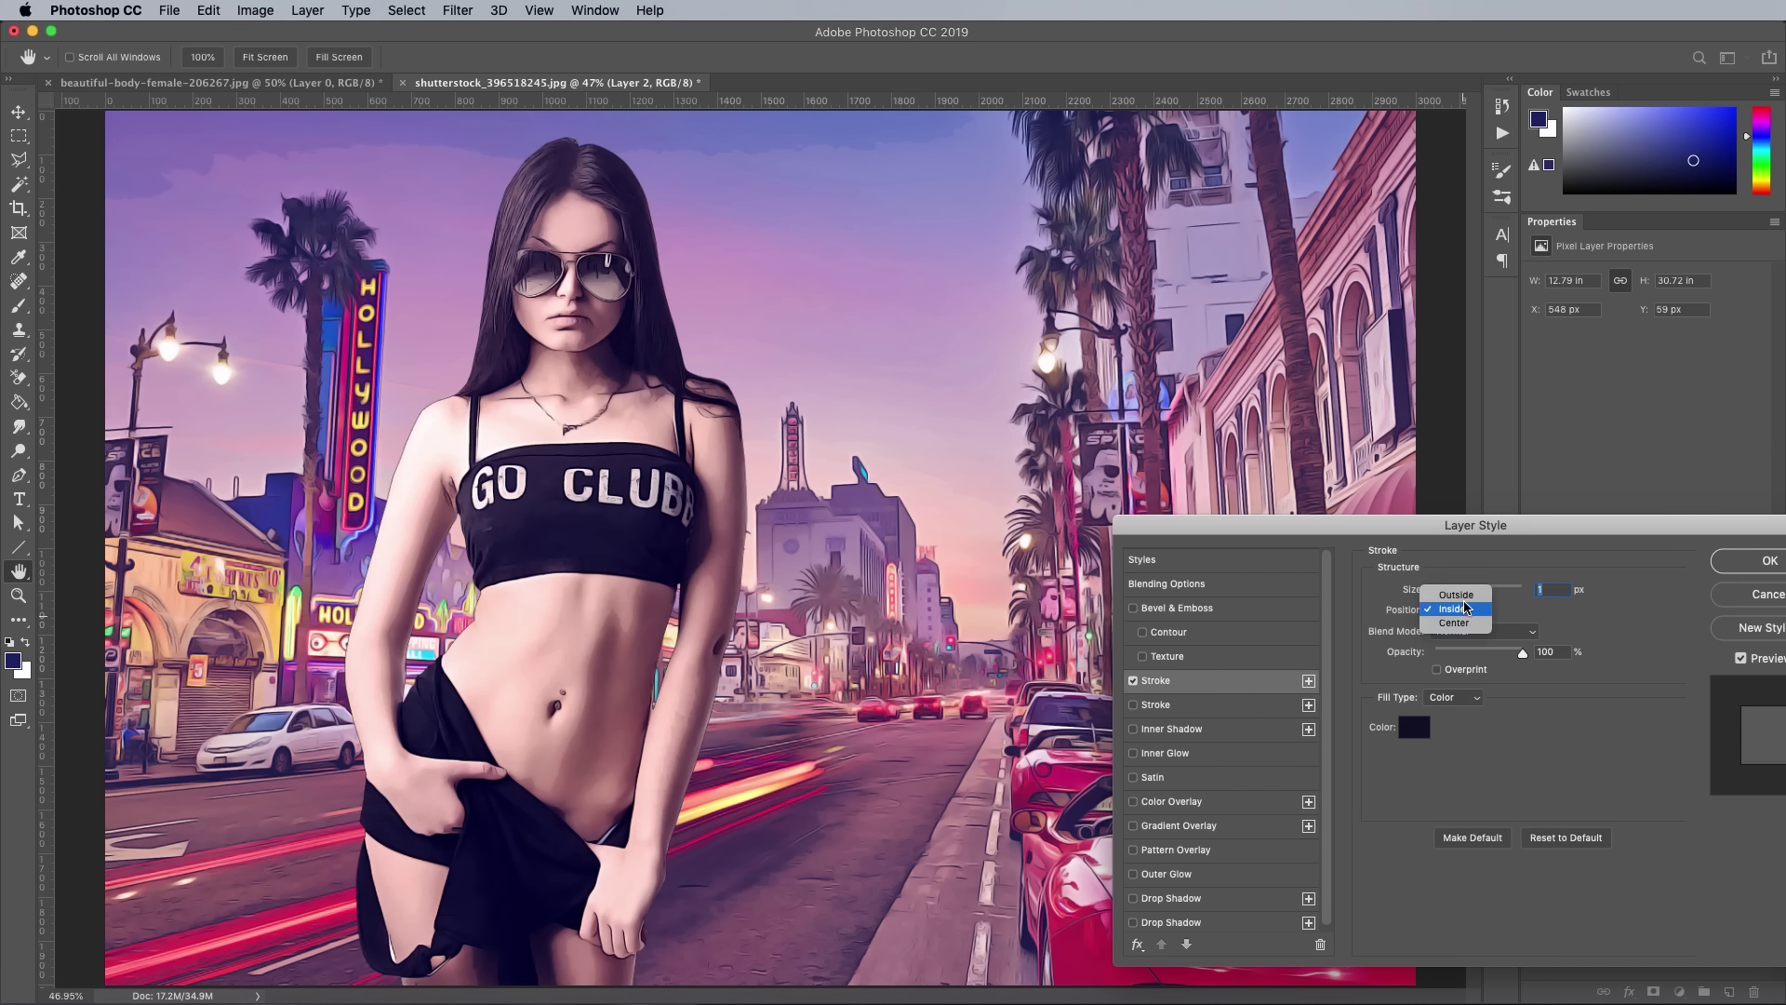
click(1456, 595)
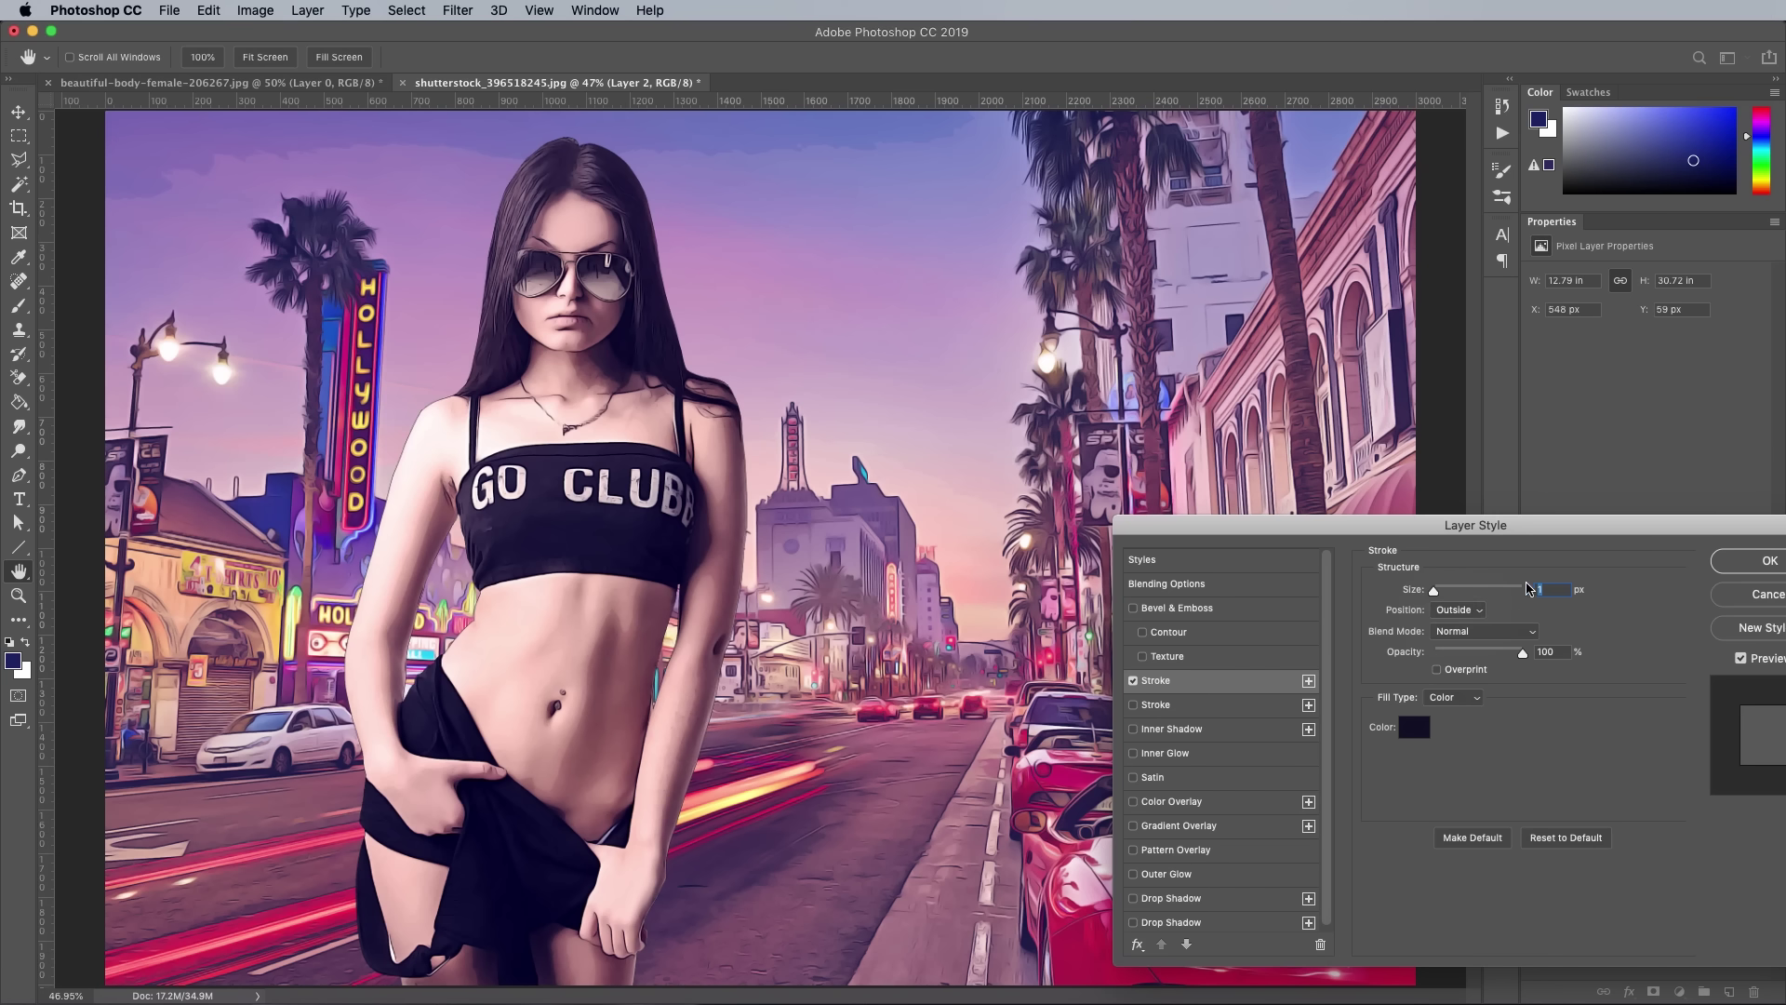
key(Up)
key(Up)
key(Up)
key(Up)
key(Up)
key(Up)
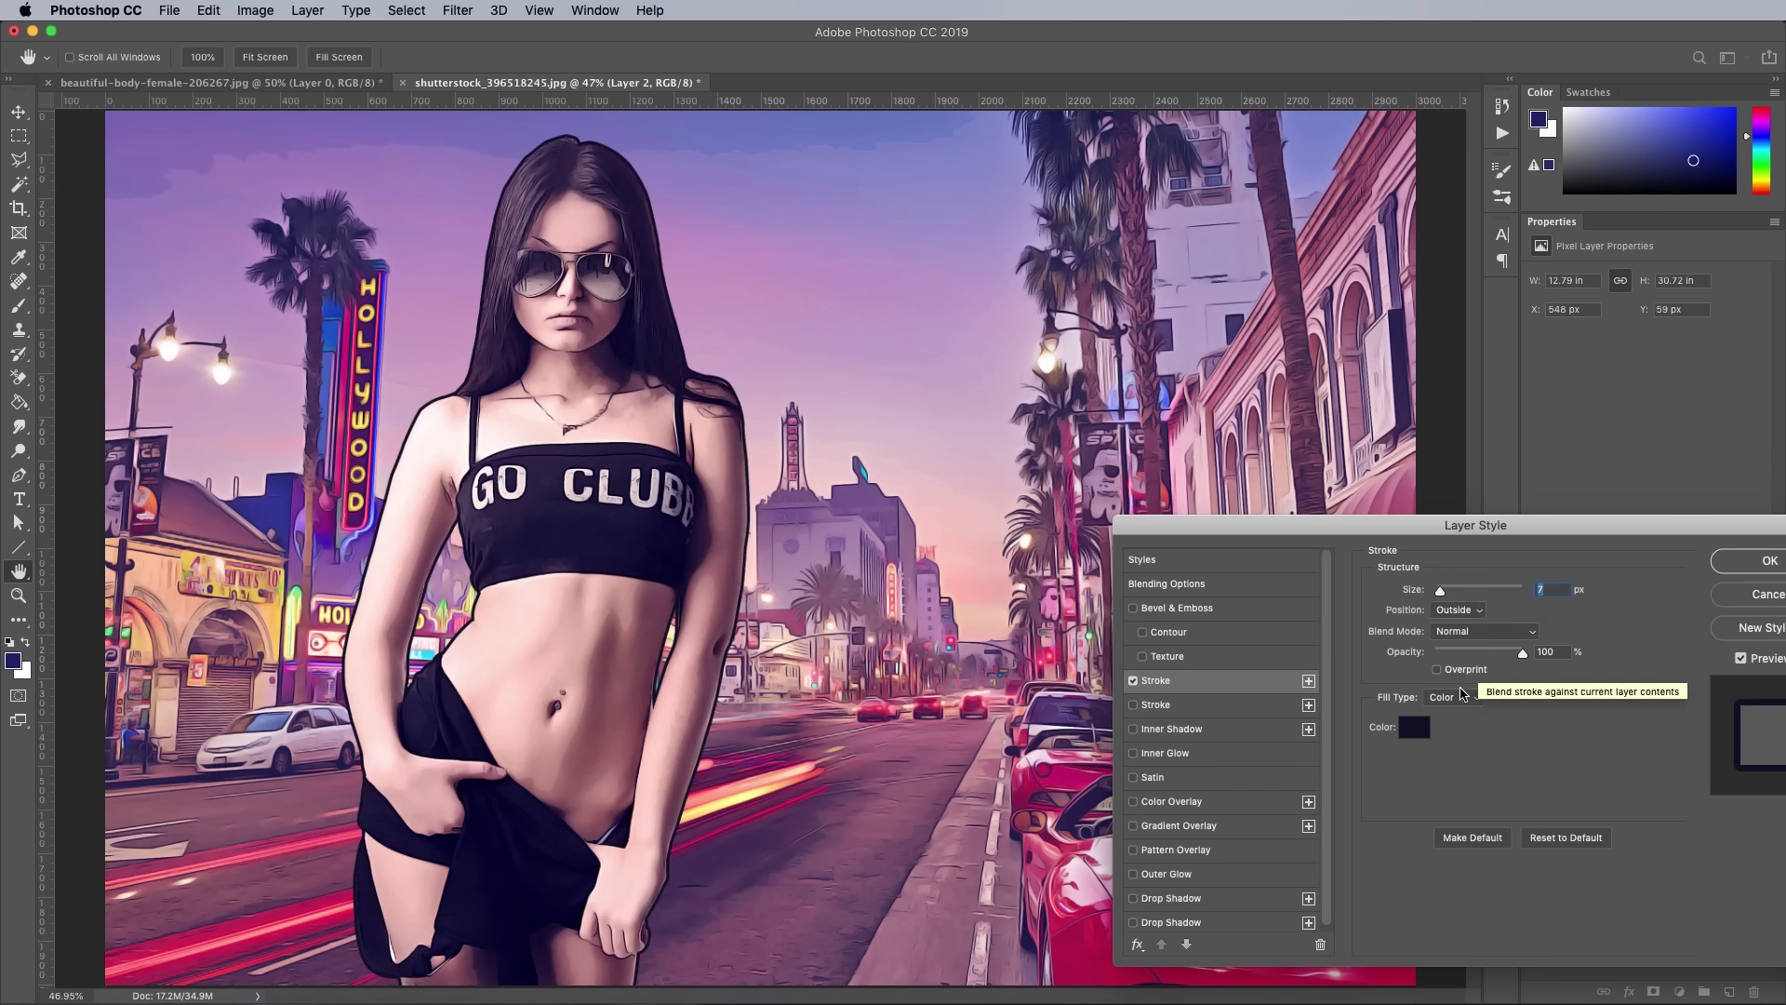
Set the stroke colour to the dark navy 03042a
click(1413, 726)
click(515, 874)
click(717, 530)
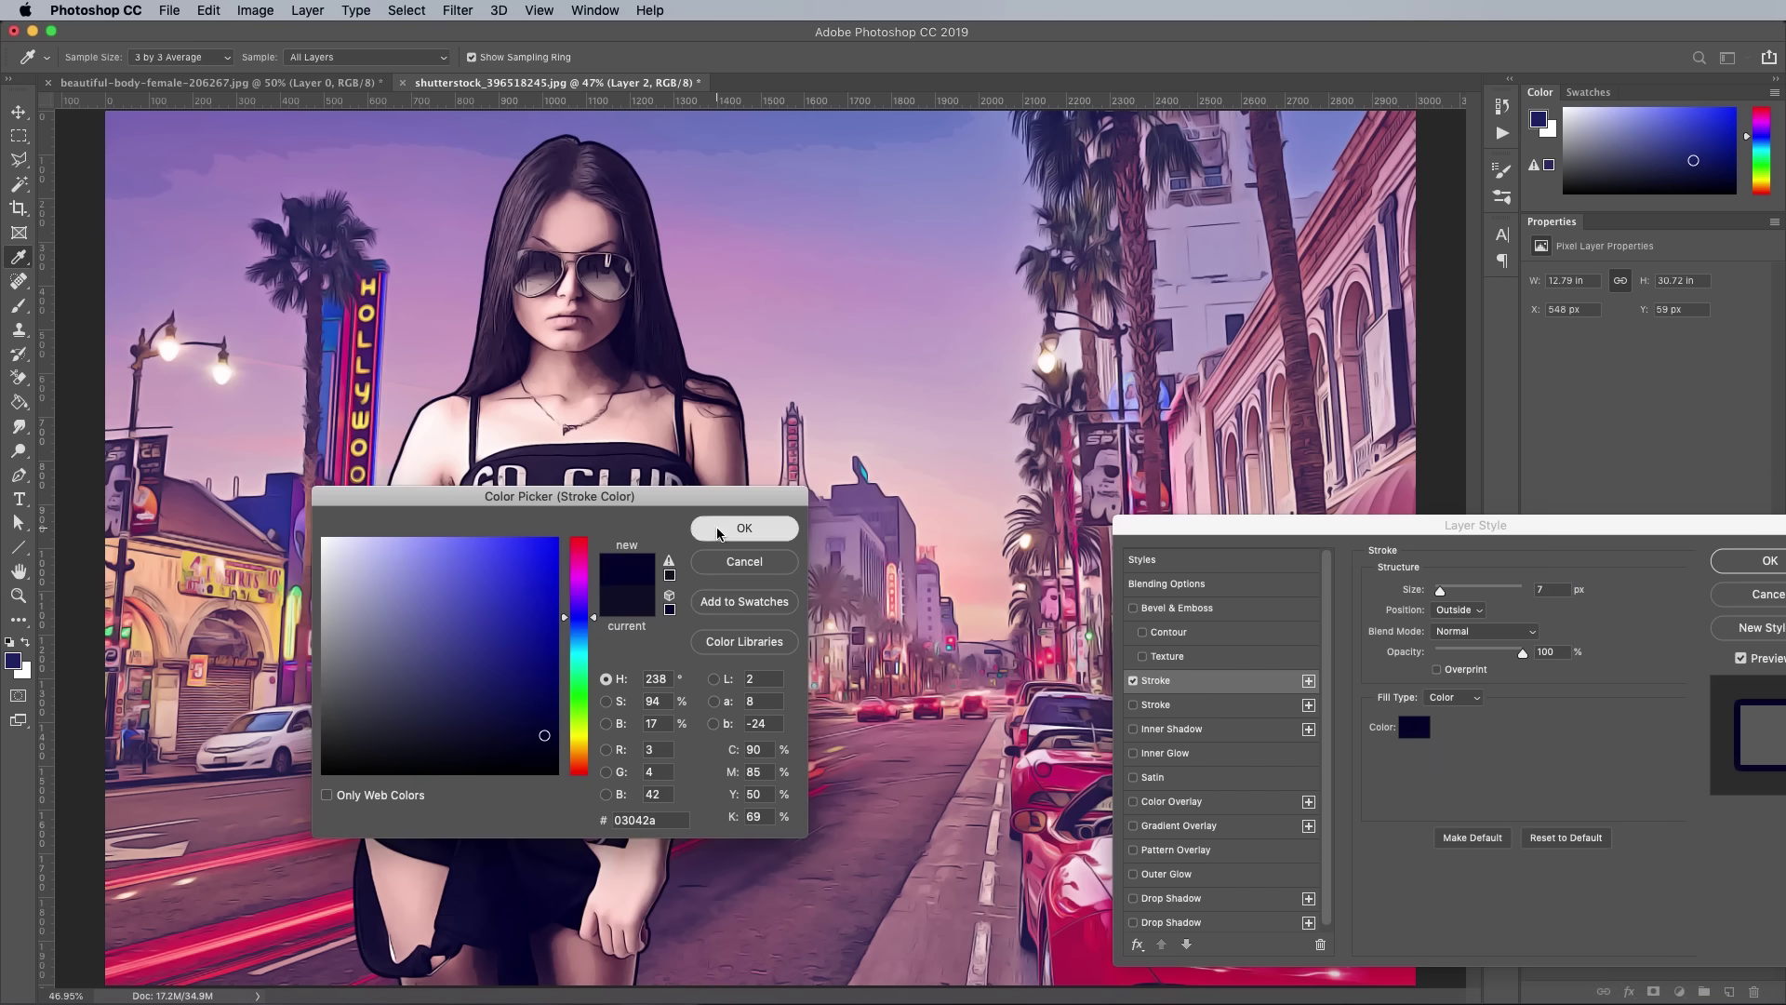